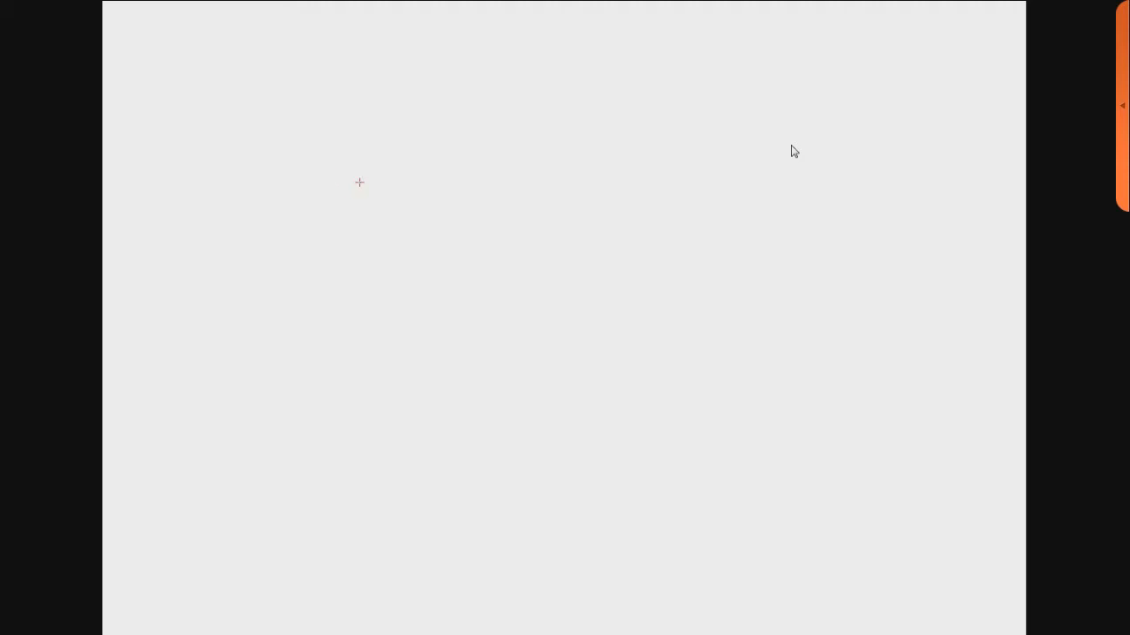
Step: Draw a shallow arc across the blank canvas and mark five camera positions along it with short ticks
{"action": "mouse_move", "coordinate": [359, 182]}
{"action": "left_mouse_down"}
{"action": "mouse_move", "coordinate": [518, 128]}
{"action": "mouse_move", "coordinate": [746, 132]}
{"action": "left_mouse_up"}
{"action": "left_click_drag", "start_coordinate": [602, 110], "coordinate": [602, 125]}
{"action": "left_click_drag", "start_coordinate": [502, 119], "coordinate": [502, 139]}
{"action": "left_click_drag", "start_coordinate": [405, 147], "coordinate": [408, 165]}
{"action": "left_click_drag", "start_coordinate": [670, 116], "coordinate": [672, 128]}
Step: Draw a sight line from each of the five marks on the arc, all crossing at one shared central point
{"action": "mouse_move", "coordinate": [775, 126]}
{"action": "left_mouse_down"}
{"action": "mouse_move", "coordinate": [760, 144]}
{"action": "mouse_move", "coordinate": [792, 145]}
{"action": "mouse_move", "coordinate": [452, 519]}
{"action": "left_mouse_up"}
{"action": "mouse_move", "coordinate": [406, 148]}
{"action": "left_mouse_down"}
{"action": "mouse_move", "coordinate": [519, 325]}
{"action": "mouse_move", "coordinate": [685, 540]}
{"action": "left_mouse_up"}
{"action": "left_click_drag", "start_coordinate": [507, 117], "coordinate": [598, 573]}
{"action": "left_click_drag", "start_coordinate": [687, 94], "coordinate": [500, 582]}
{"action": "left_click_drag", "start_coordinate": [602, 113], "coordinate": [534, 575]}
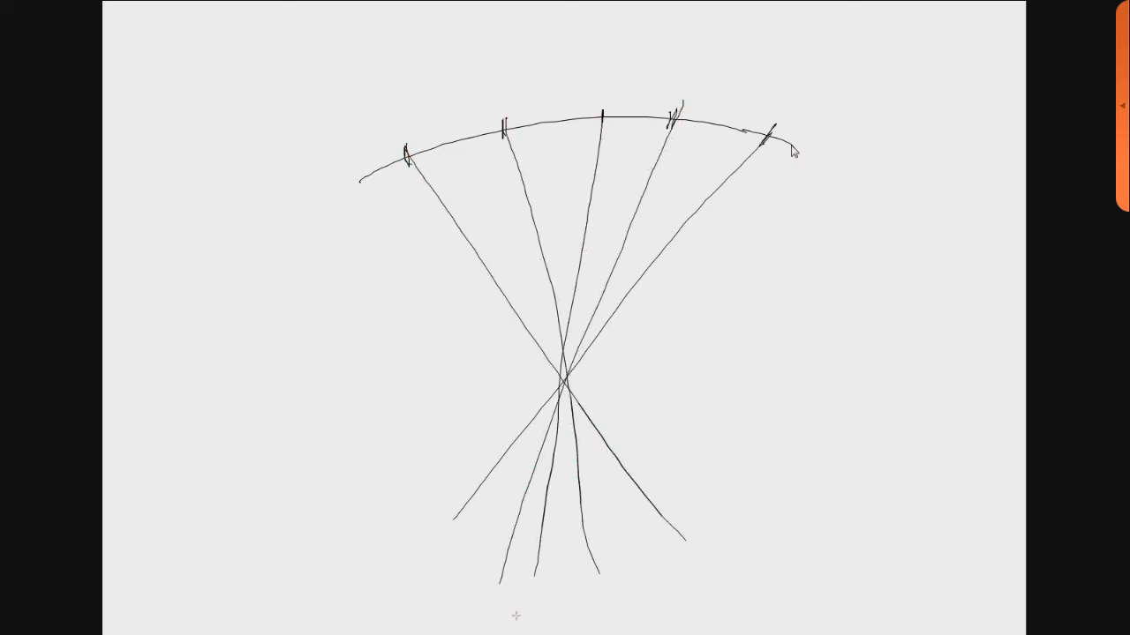
Step: Draw a brace between the crossing point and the arc's rightmost mark and label the distance 7ft
{"action": "mouse_move", "coordinate": [582, 382]}
{"action": "left_mouse_down"}
{"action": "mouse_move", "coordinate": [614, 383]}
{"action": "mouse_move", "coordinate": [683, 310]}
{"action": "mouse_move", "coordinate": [690, 283]}
{"action": "mouse_move", "coordinate": [708, 293]}
{"action": "mouse_move", "coordinate": [703, 271]}
{"action": "mouse_move", "coordinate": [752, 241]}
{"action": "mouse_move", "coordinate": [773, 123]}
{"action": "left_mouse_up"}
{"action": "mouse_move", "coordinate": [725, 299]}
{"action": "left_mouse_down"}
{"action": "mouse_move", "coordinate": [740, 322]}
{"action": "mouse_move", "coordinate": [758, 298]}
{"action": "mouse_move", "coordinate": [761, 328]}
{"action": "left_mouse_up"}
{"action": "left_click_drag", "start_coordinate": [781, 310], "coordinate": [746, 312]}
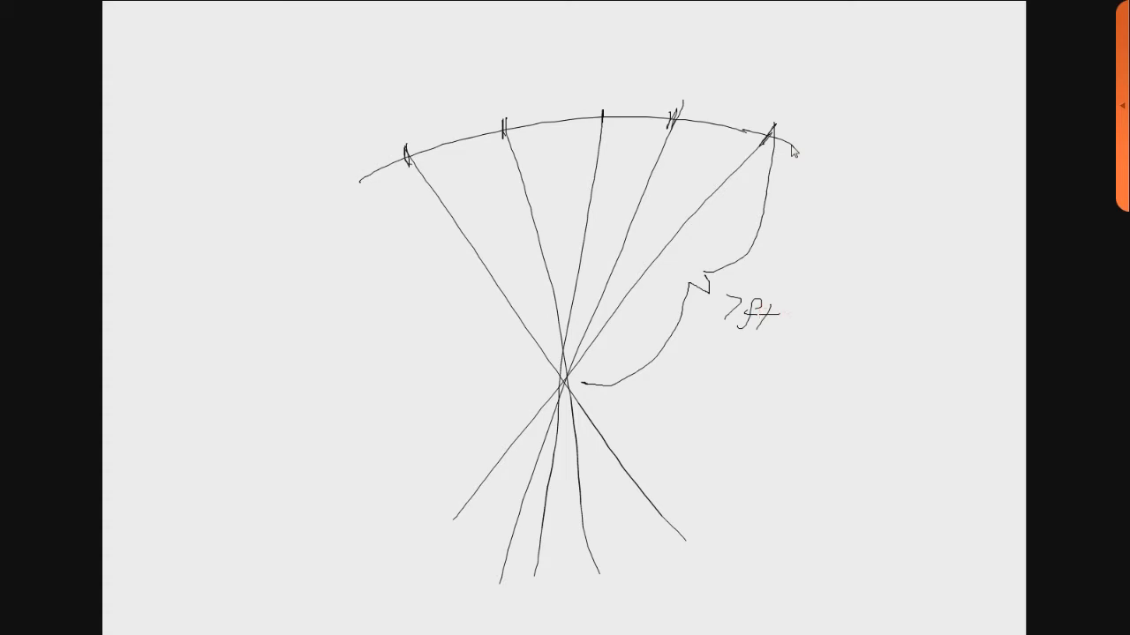
Step: Number the camera marks 1 to 5 above the arc and draw a stroke over the numbers
{"action": "left_click_drag", "start_coordinate": [396, 88], "coordinate": [394, 111]}
{"action": "left_click_drag", "start_coordinate": [491, 77], "coordinate": [521, 96]}
{"action": "left_click_drag", "start_coordinate": [606, 60], "coordinate": [605, 87]}
{"action": "left_click_drag", "start_coordinate": [694, 67], "coordinate": [706, 80]}
{"action": "left_click_drag", "start_coordinate": [703, 63], "coordinate": [697, 92]}
{"action": "left_click_drag", "start_coordinate": [790, 81], "coordinate": [804, 81]}
{"action": "mouse_move", "coordinate": [787, 83]}
{"action": "left_mouse_down"}
{"action": "mouse_move", "coordinate": [800, 95]}
{"action": "mouse_move", "coordinate": [781, 106]}
{"action": "left_mouse_up"}
{"action": "mouse_move", "coordinate": [381, 62]}
{"action": "left_mouse_down"}
{"action": "mouse_move", "coordinate": [430, 88]}
{"action": "mouse_move", "coordinate": [496, 43]}
{"action": "mouse_move", "coordinate": [591, 30]}
{"action": "mouse_move", "coordinate": [600, 39]}
{"action": "mouse_move", "coordinate": [680, 33]}
{"action": "mouse_move", "coordinate": [712, 51]}
{"action": "mouse_move", "coordinate": [758, 48]}
{"action": "mouse_move", "coordinate": [805, 65]}
{"action": "left_mouse_up"}
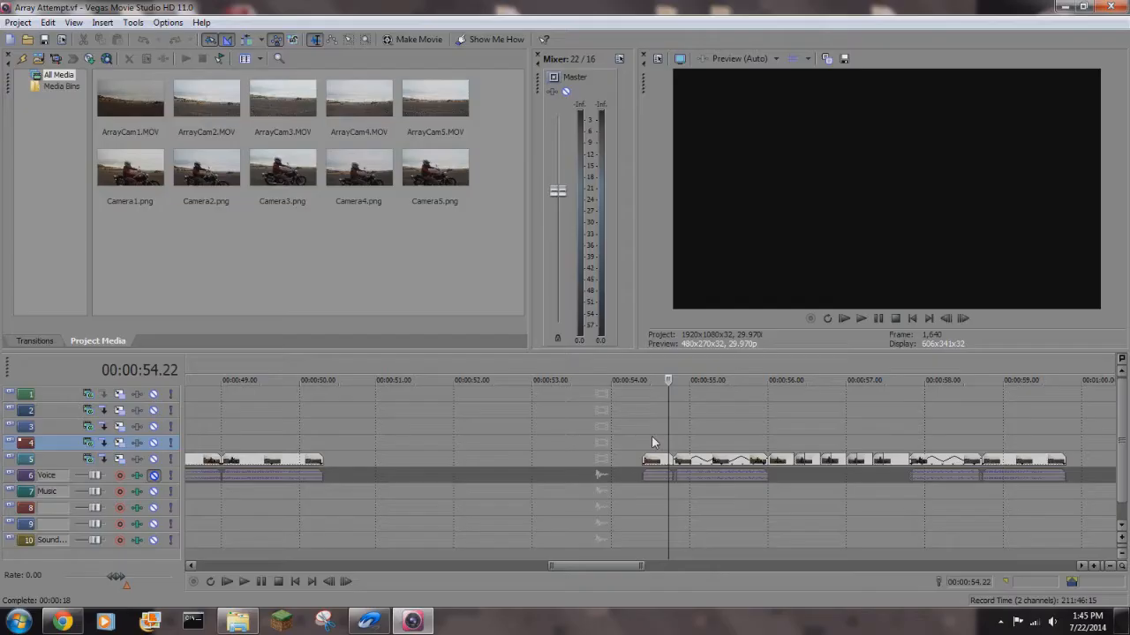
Step: Step frame by frame forward and back through the motorcycle array sequence between about 00:00:54 and 00:00:56
{"action": "key", "text": "Left"}
{"action": "key", "text": "Left"}
{"action": "key", "text": "Left"}
{"action": "key", "text": "Left"}
{"action": "key", "text": "Left"}
{"action": "key", "text": "Left"}
{"action": "key", "text": "Left"}
{"action": "key", "text": "Left"}
{"action": "key", "text": "Left"}
{"action": "key", "text": "Right"}
{"action": "key", "text": "Right"}
{"action": "key", "text": "Right"}
{"action": "key", "text": "Right"}
{"action": "key", "text": "Right"}
{"action": "key", "text": "Right"}
{"action": "key", "text": "Right"}
{"action": "key", "text": "Right"}
{"action": "key", "text": "Right"}
{"action": "key", "text": "Right"}
{"action": "key", "text": "Right"}
{"action": "key", "text": "Right"}
{"action": "key", "text": "Right"}
{"action": "key", "text": "Right"}
{"action": "key", "text": "Right"}
{"action": "key", "text": "Right"}
{"action": "key", "text": "Right"}
{"action": "key", "text": "Right"}
{"action": "key", "text": "Right"}
{"action": "key", "text": "Right"}
{"action": "key", "text": "Right"}
{"action": "key", "text": "Right"}
{"action": "key", "text": "Right"}
{"action": "key", "text": "Right"}
{"action": "key", "text": "Right"}
{"action": "key", "text": "Right"}
{"action": "key", "text": "Right"}
{"action": "key", "text": "Right"}
{"action": "key", "text": "Right"}
{"action": "key", "text": "Right"}
{"action": "key", "text": "Right"}
{"action": "key", "text": "Right"}
{"action": "key", "text": "Right"}
{"action": "key", "text": "Right"}
{"action": "key", "text": "Right"}
{"action": "key", "text": "Right"}
{"action": "key", "text": "Right"}
{"action": "key", "text": "Right"}
{"action": "key", "text": "Right"}
{"action": "key", "text": "Right"}
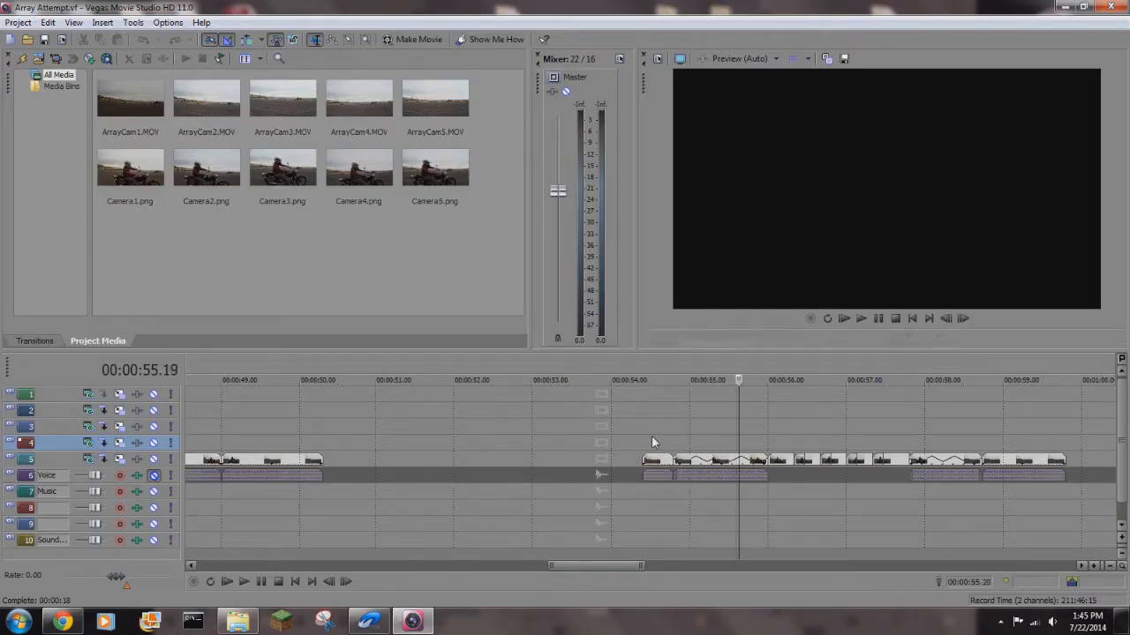
{"action": "key", "text": "Left"}
{"action": "key", "text": "Left"}
{"action": "key", "text": "Left"}
{"action": "key", "text": "Left"}
{"action": "key", "text": "Left"}
{"action": "key", "text": "Left"}
{"action": "key", "text": "Left"}
{"action": "key", "text": "Left"}
{"action": "key", "text": "Left"}
{"action": "key", "text": "Left"}
{"action": "key", "text": "Left"}
{"action": "key", "text": "Left"}
{"action": "key", "text": "Left"}
{"action": "key", "text": "Left"}
{"action": "key", "text": "Left"}
{"action": "key", "text": "Left"}
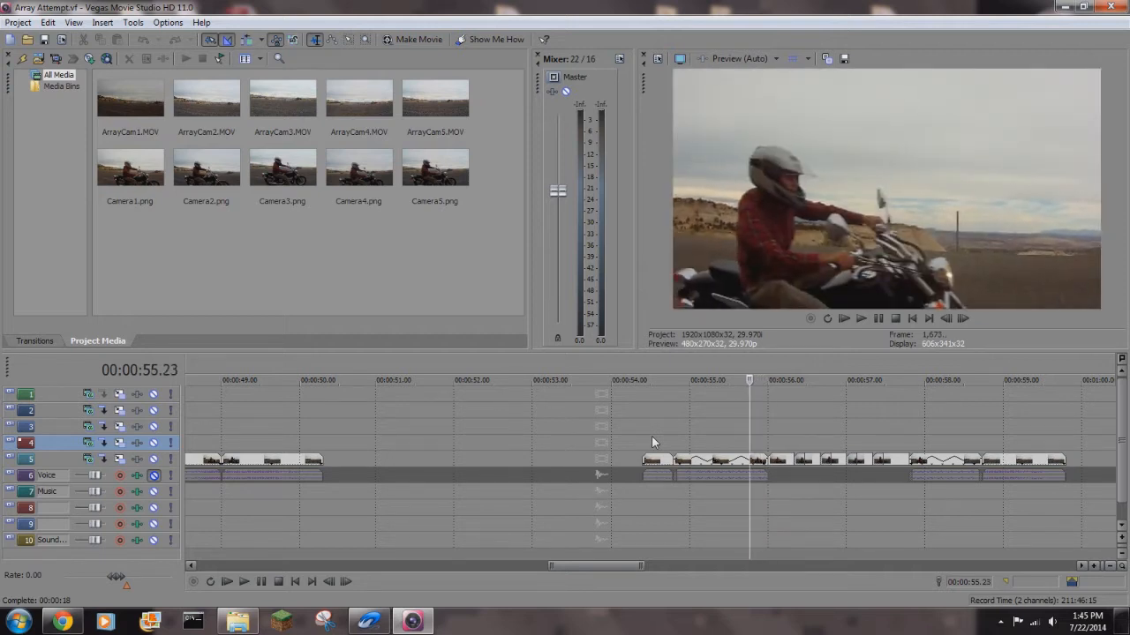
{"action": "key", "text": "Left"}
{"action": "key", "text": "Left"}
{"action": "key", "text": "Left"}
{"action": "key", "text": "Left"}
{"action": "key", "text": "Left"}
{"action": "key", "text": "Left"}
{"action": "key", "text": "Left"}
{"action": "key", "text": "Left"}
{"action": "key", "text": "Left"}
{"action": "key", "text": "Left"}
{"action": "key", "text": "Left"}
{"action": "key", "text": "Left"}
{"action": "key", "text": "Left"}
{"action": "key", "text": "Left"}
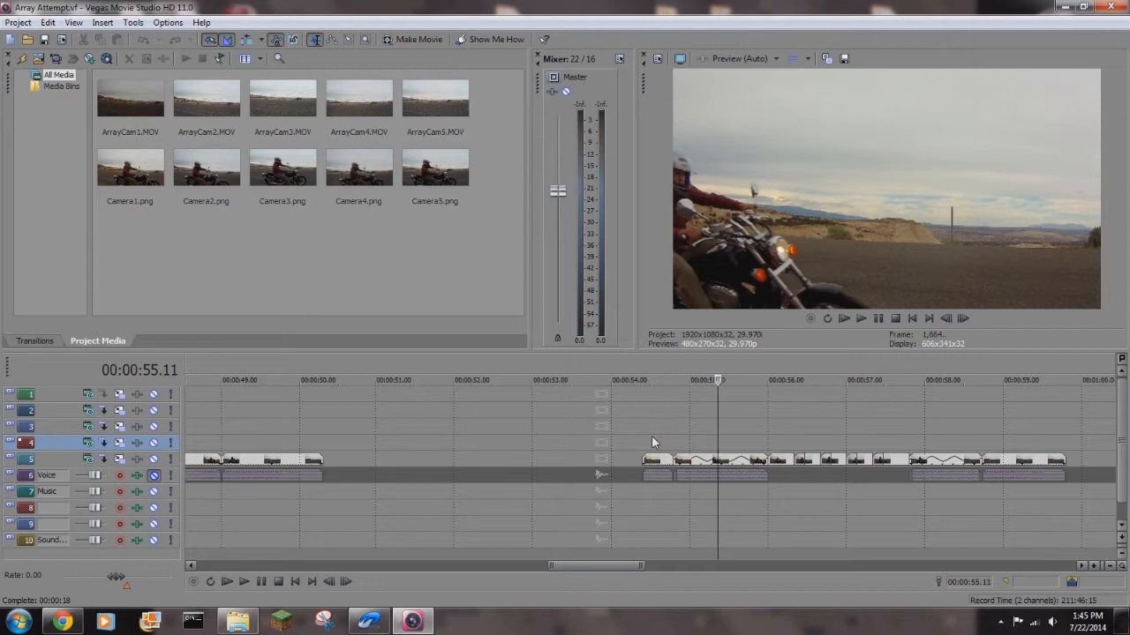
{"action": "key", "text": "Left"}
{"action": "key", "text": "Left"}
{"action": "key", "text": "Left"}
{"action": "key", "text": "Left"}
{"action": "key", "text": "Left"}
{"action": "key", "text": "Left"}
{"action": "key", "text": "Left"}
{"action": "key", "text": "Left"}
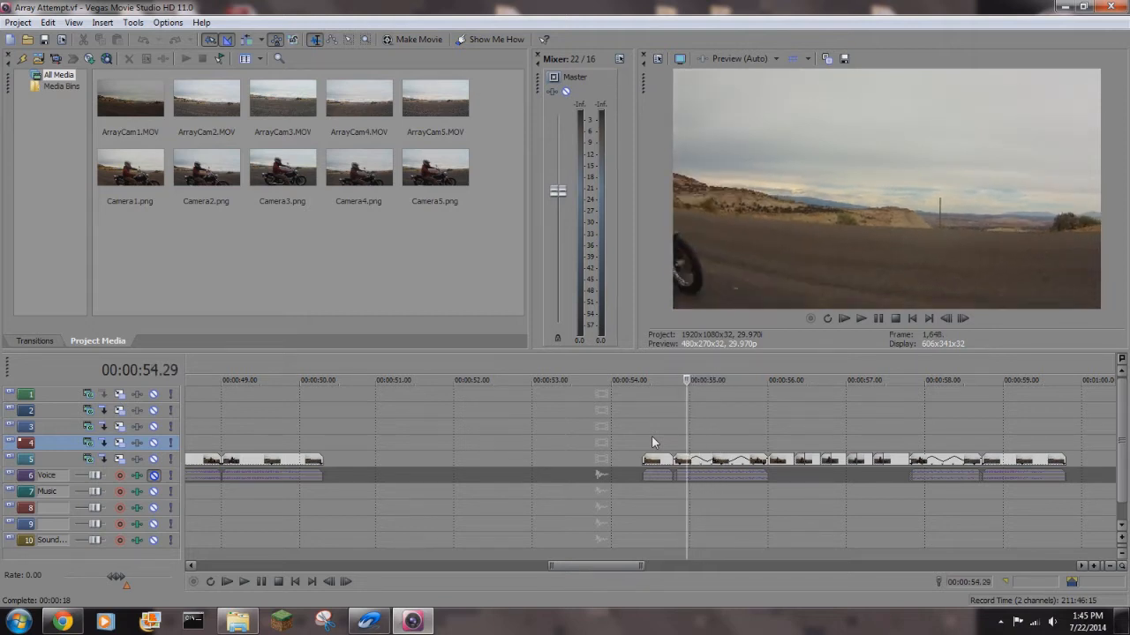
{"action": "key", "text": "Left"}
{"action": "key", "text": "Left"}
{"action": "key", "text": "Left"}
{"action": "key", "text": "Left"}
{"action": "key", "text": "Left"}
{"action": "key", "text": "Left"}
{"action": "key", "text": "Left"}
{"action": "key", "text": "Left"}
{"action": "key", "text": "Left"}
{"action": "key", "text": "Left"}
{"action": "key", "text": "Left"}
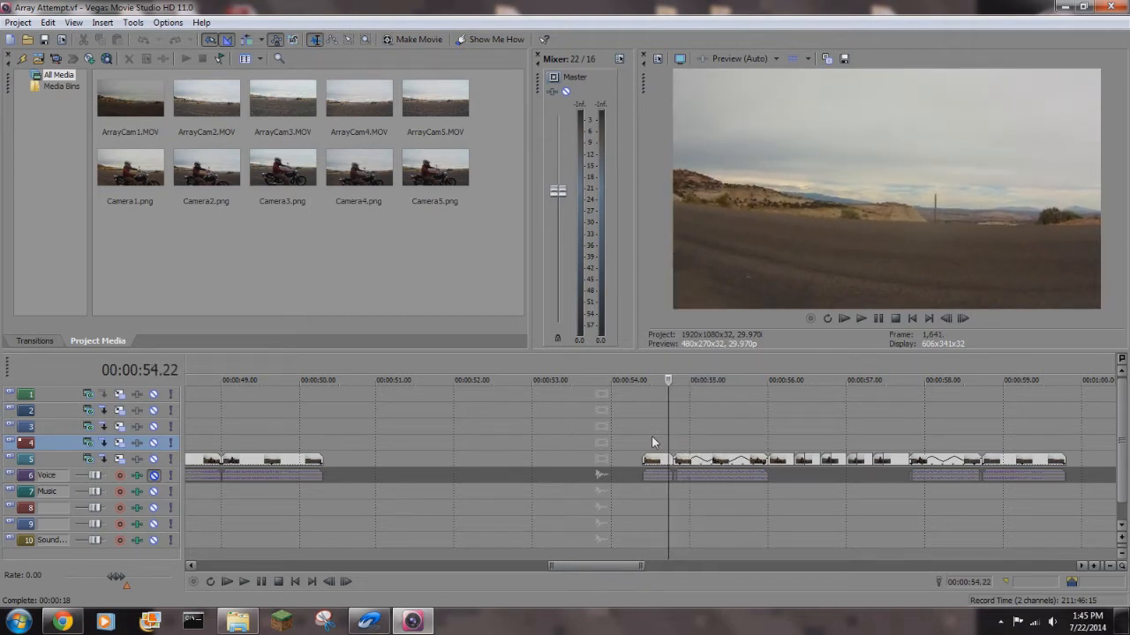
Step: Play the array sequence through to its end and check the earlier clip at 00:00:49.00
{"action": "key", "text": "space"}
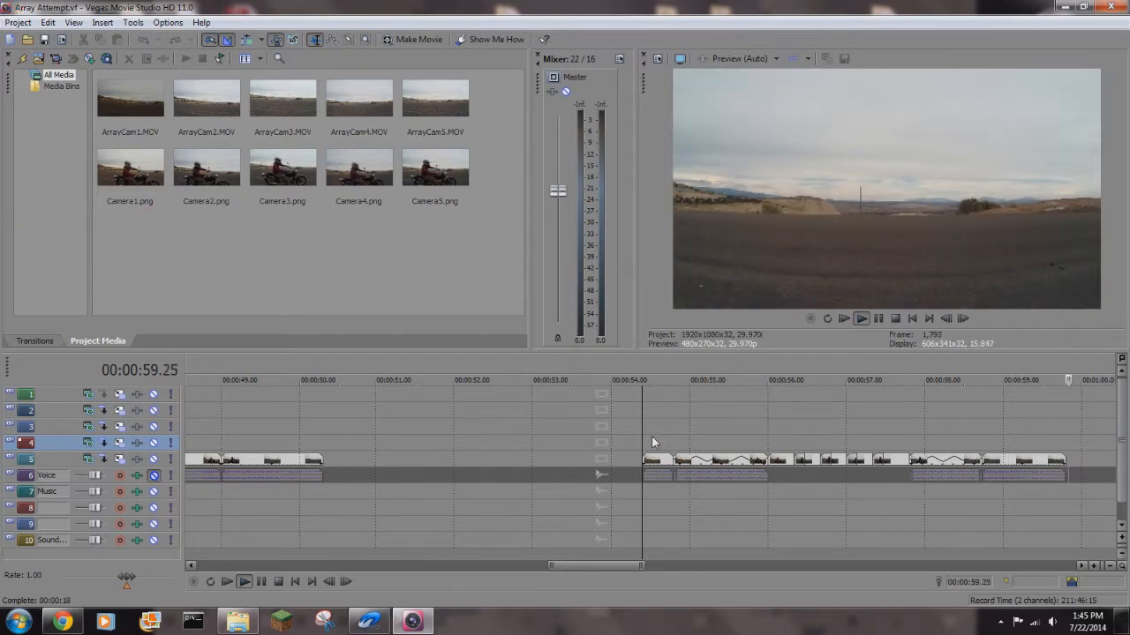
{"action": "key", "text": "space"}
{"action": "left_click", "coordinate": [652, 435]}
{"action": "scroll", "coordinate": [652, 435], "scroll_direction": "down", "scroll_amount": 4}
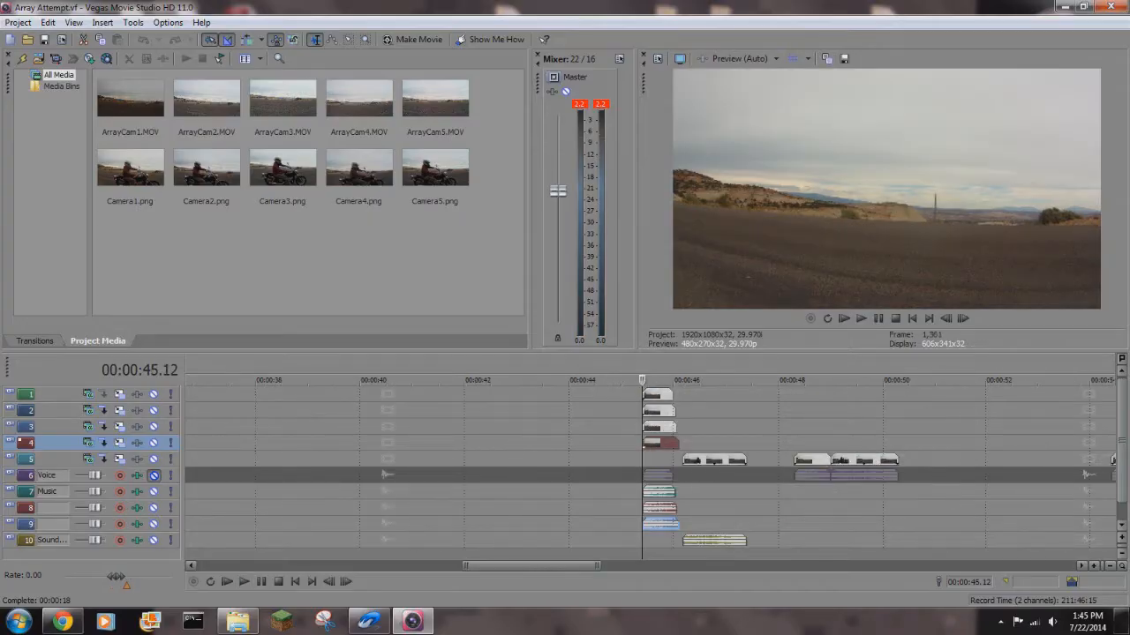
{"action": "left_click", "coordinate": [828, 451]}
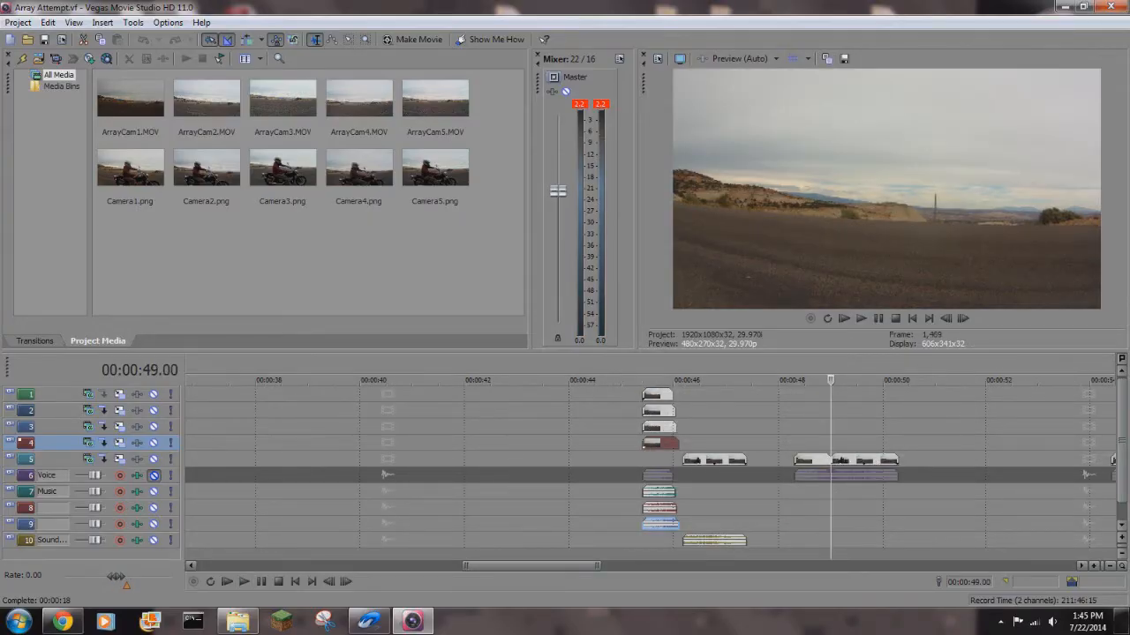
{"action": "scroll", "coordinate": [828, 451], "scroll_direction": "down", "scroll_amount": 5}
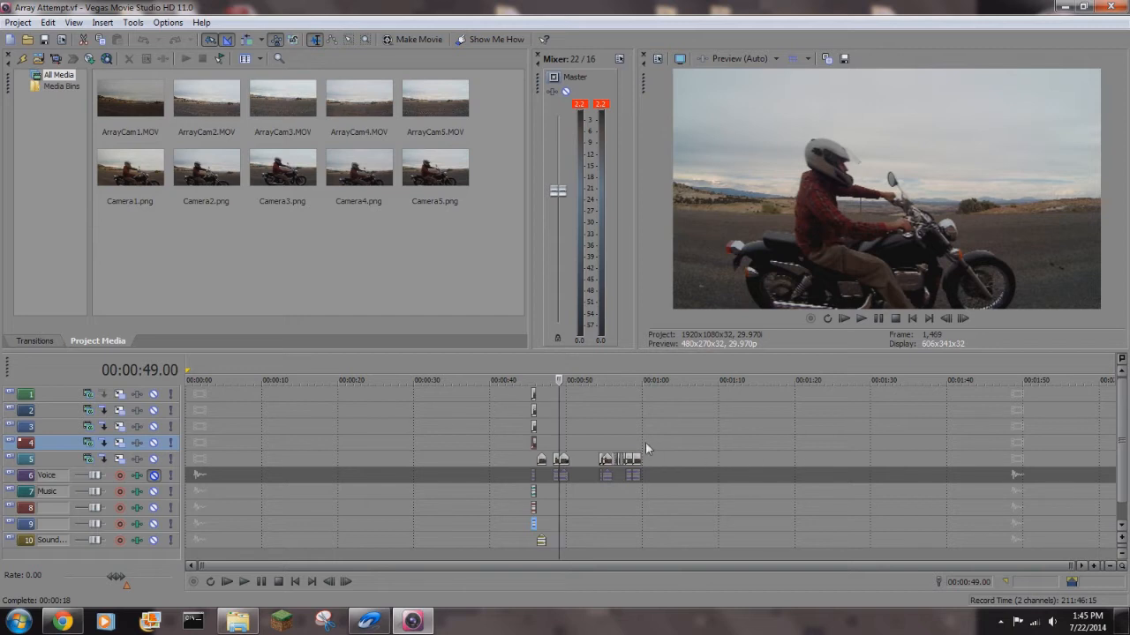
Step: Place the stills Camera1.png to Camera5.png one after another on track 1 from about 00:01:03
{"action": "left_click", "coordinate": [659, 439]}
{"action": "scroll", "coordinate": [701, 459], "scroll_direction": "up", "scroll_amount": 5}
{"action": "left_click", "coordinate": [586, 440]}
{"action": "left_click", "coordinate": [130, 167]}
{"action": "left_click", "coordinate": [446, 165], "text": "shift"}
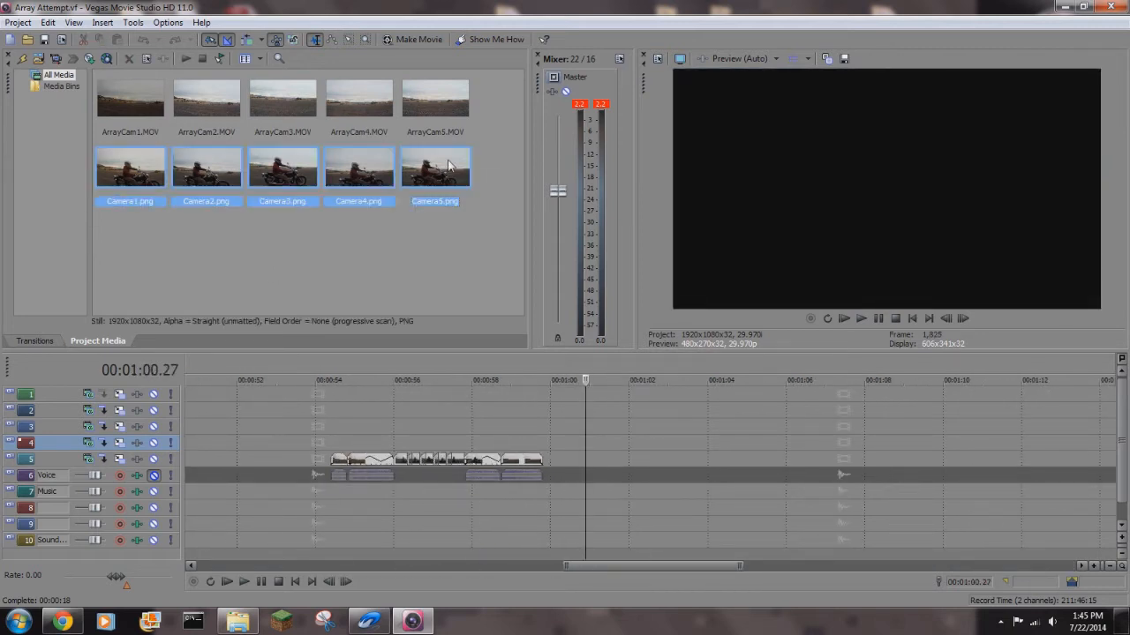
{"action": "left_click_drag", "start_coordinate": [626, 345], "coordinate": [673, 394]}
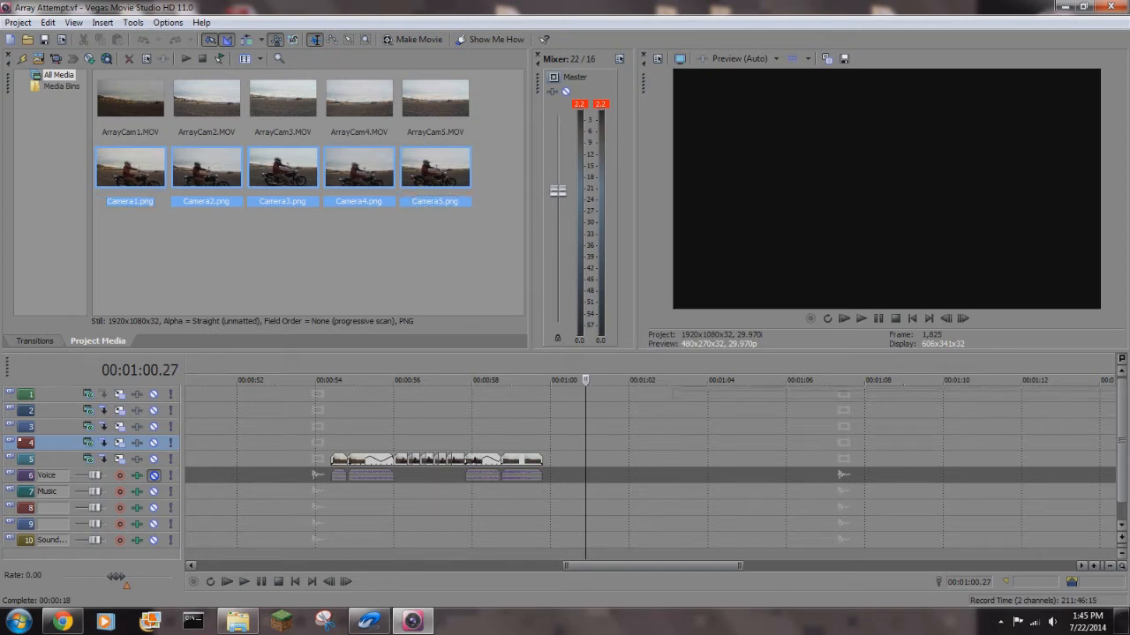
{"action": "left_click_drag", "start_coordinate": [672, 394], "coordinate": [673, 394]}
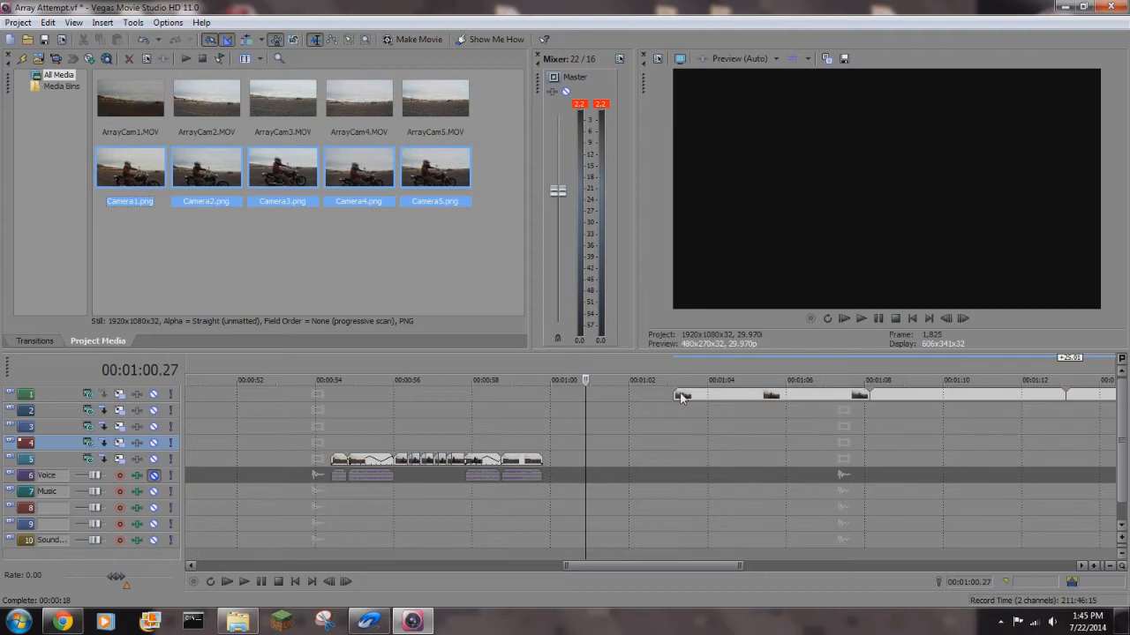
{"action": "left_click", "coordinate": [867, 427]}
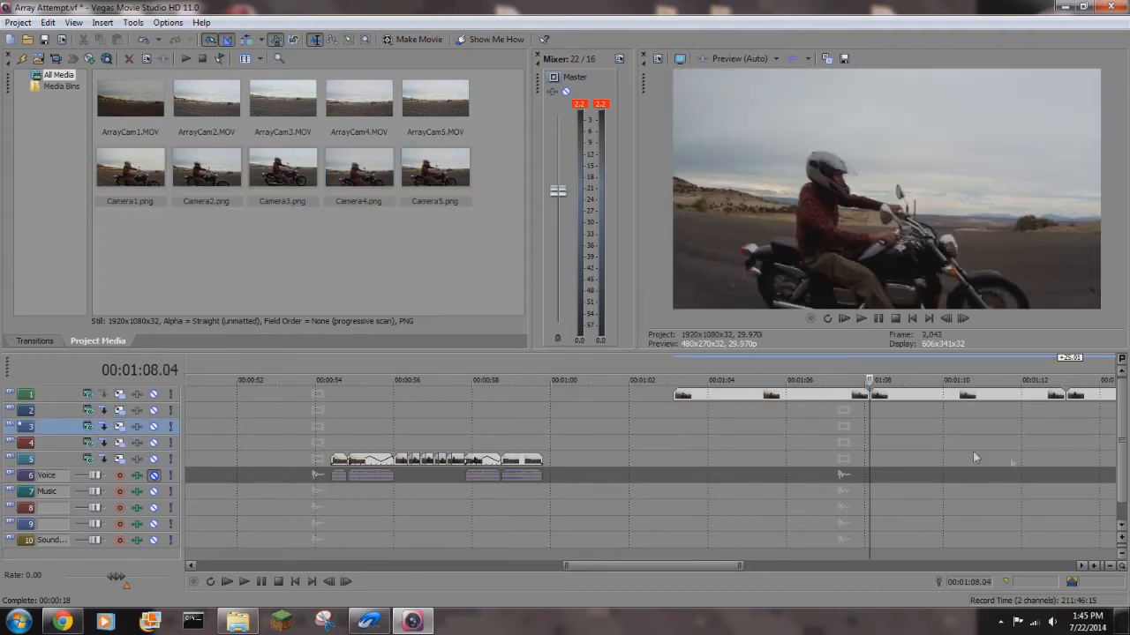
Step: Remove the row of five camera stills from track 1
{"action": "scroll", "coordinate": [1026, 456], "scroll_direction": "down", "scroll_amount": 3}
{"action": "left_click_drag", "start_coordinate": [1124, 483], "coordinate": [1110, 419]}
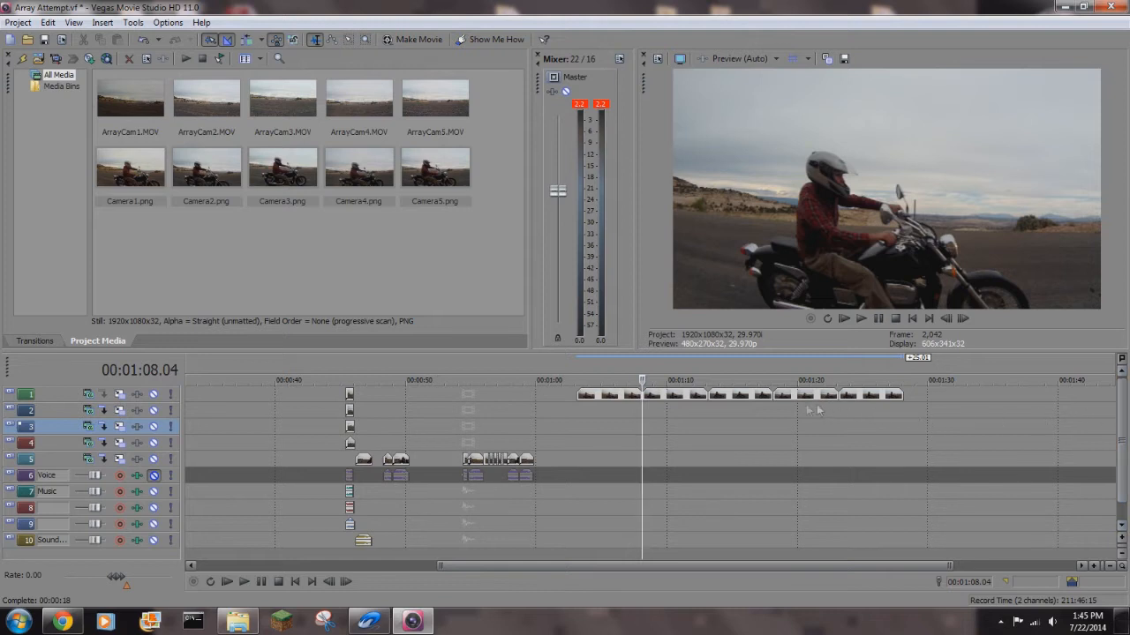
{"action": "left_click", "coordinate": [617, 396]}
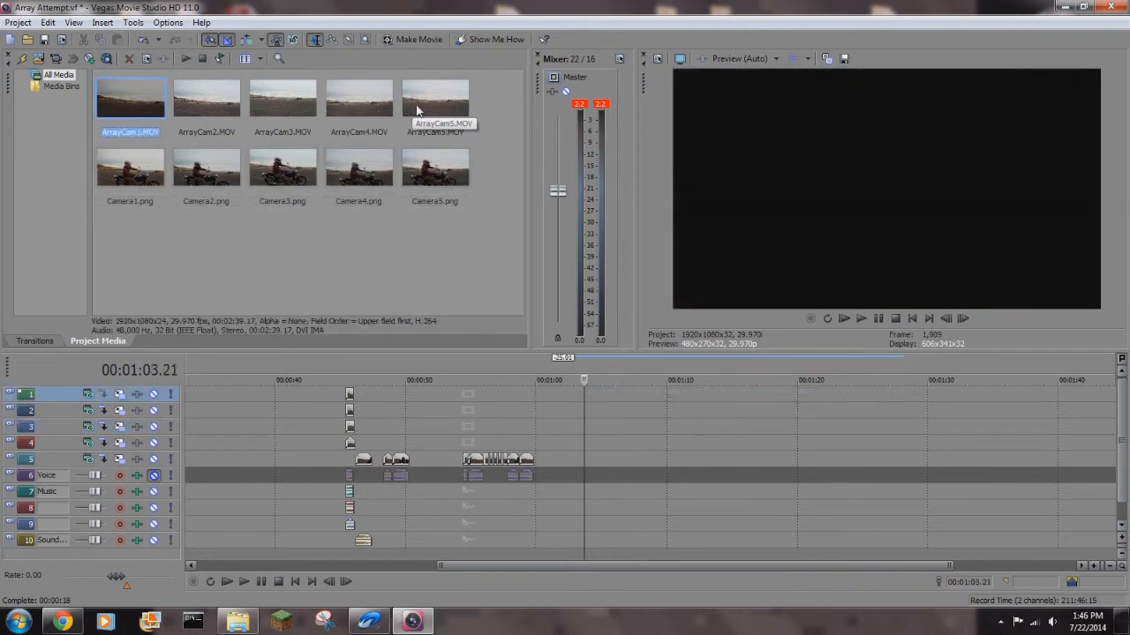
Step: Add ArrayCam1.MOV to ArrayCam5.MOV at 00:01:03.21, stacked on the five video tracks with their audio on the tracks below
{"action": "left_click", "coordinate": [418, 109], "text": "shift"}
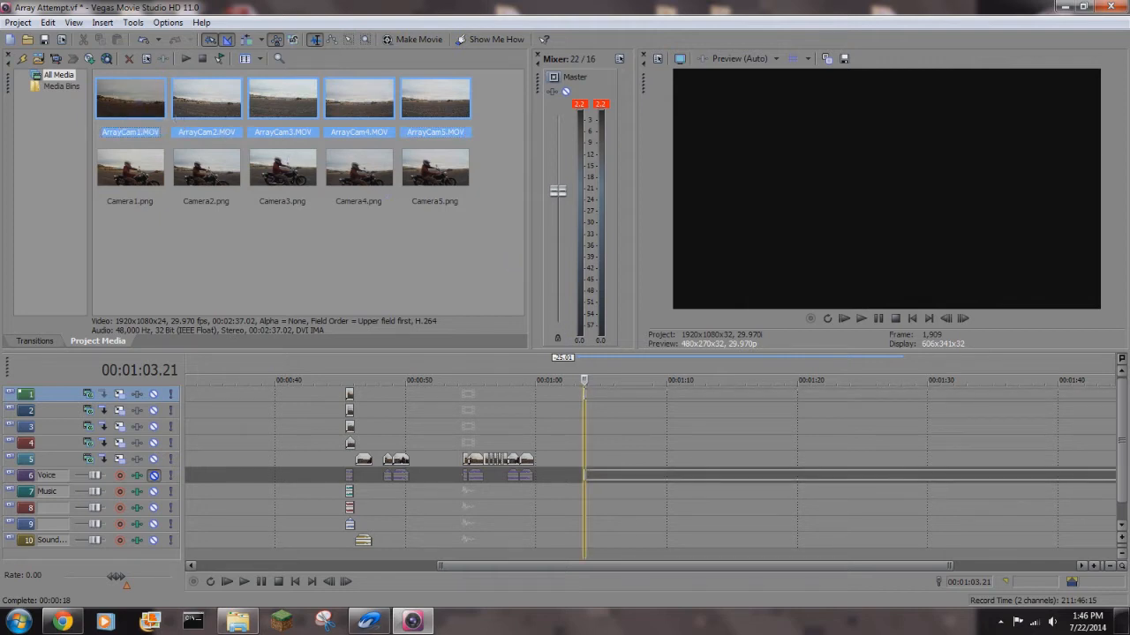
{"action": "left_click_drag", "start_coordinate": [593, 402], "coordinate": [594, 405]}
{"action": "left_click", "coordinate": [704, 466]}
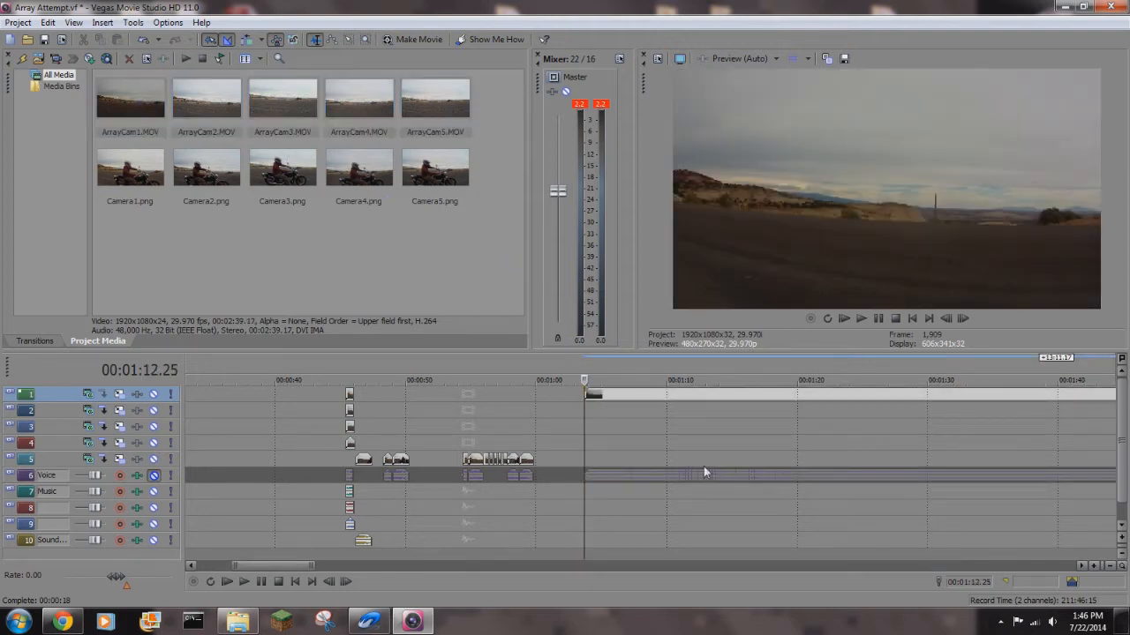
{"action": "scroll", "coordinate": [708, 452], "scroll_direction": "down", "scroll_amount": 3}
{"action": "scroll", "coordinate": [708, 450], "scroll_direction": "down", "scroll_amount": 5}
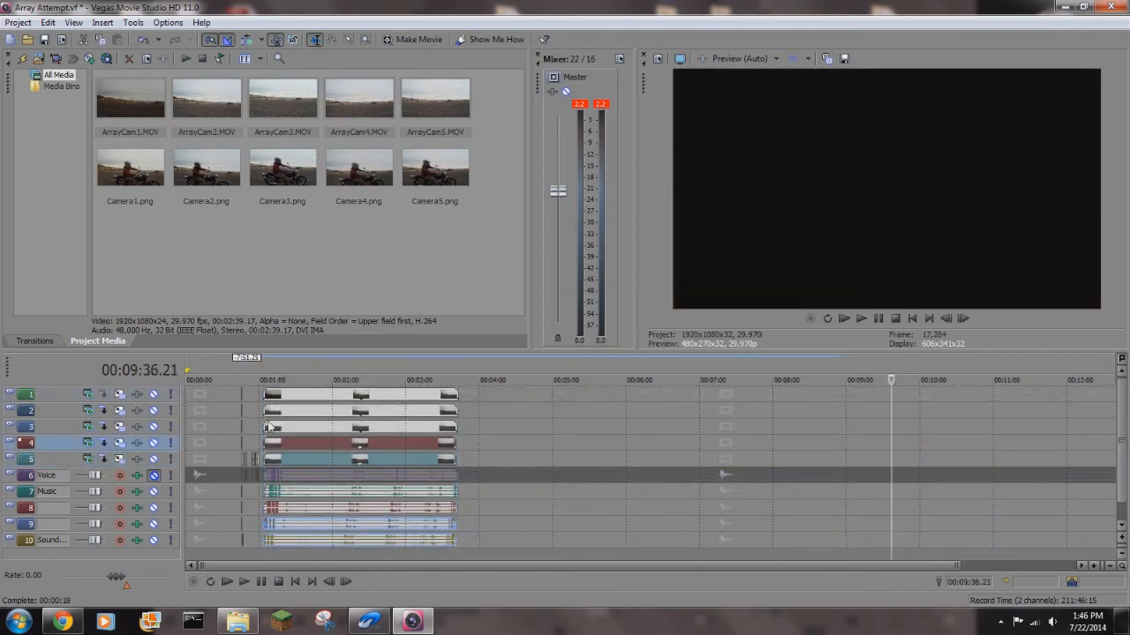
Step: Try moving the track 1 clip later in the timeline, then undo the move
{"action": "left_click", "coordinate": [291, 397]}
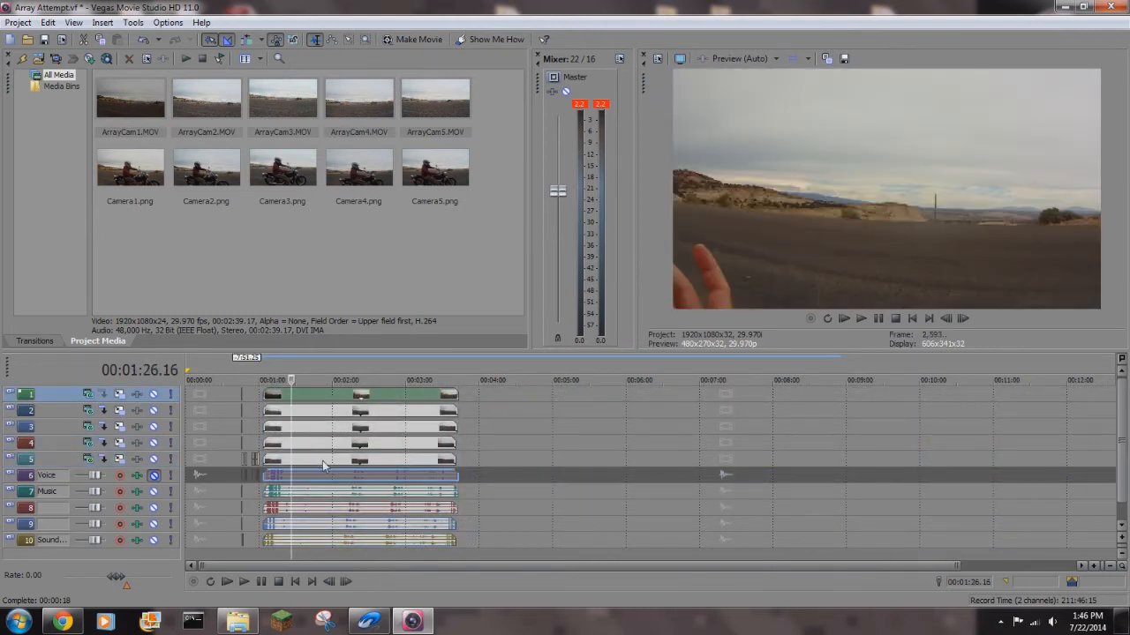
{"action": "left_click_drag", "start_coordinate": [336, 403], "coordinate": [621, 402]}
{"action": "key", "text": "ctrl+z"}
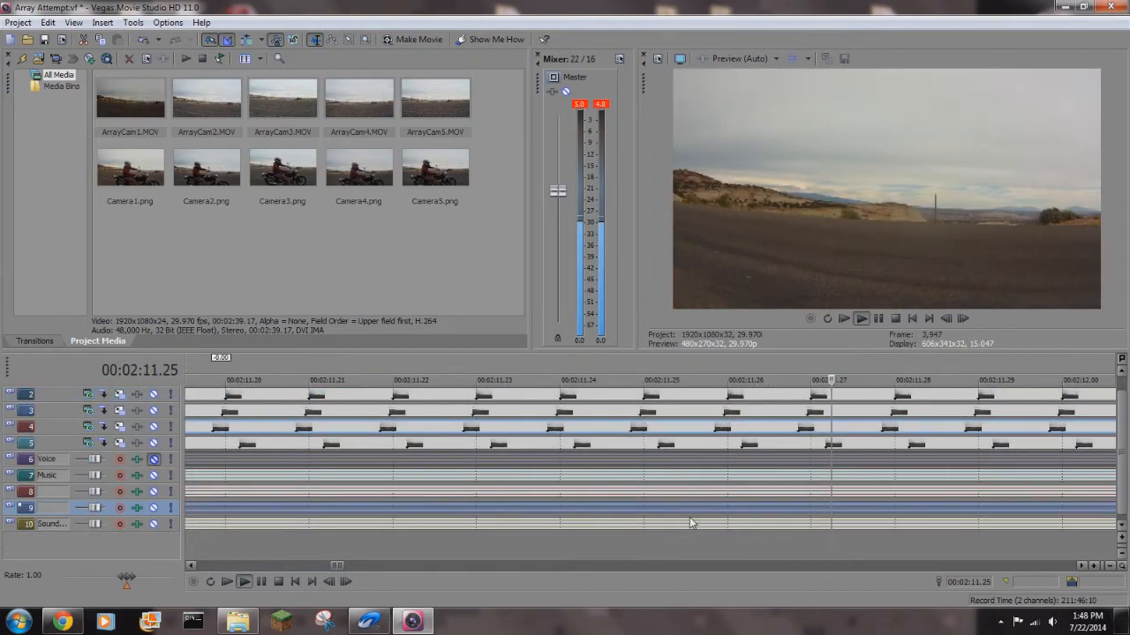
Step: Shift the clips on audio tracks 8, 9 and 10 so their sound spikes roughly match the Music track's near 00:02:15.14
{"action": "scroll", "coordinate": [691, 523], "scroll_direction": "down", "scroll_amount": 5}
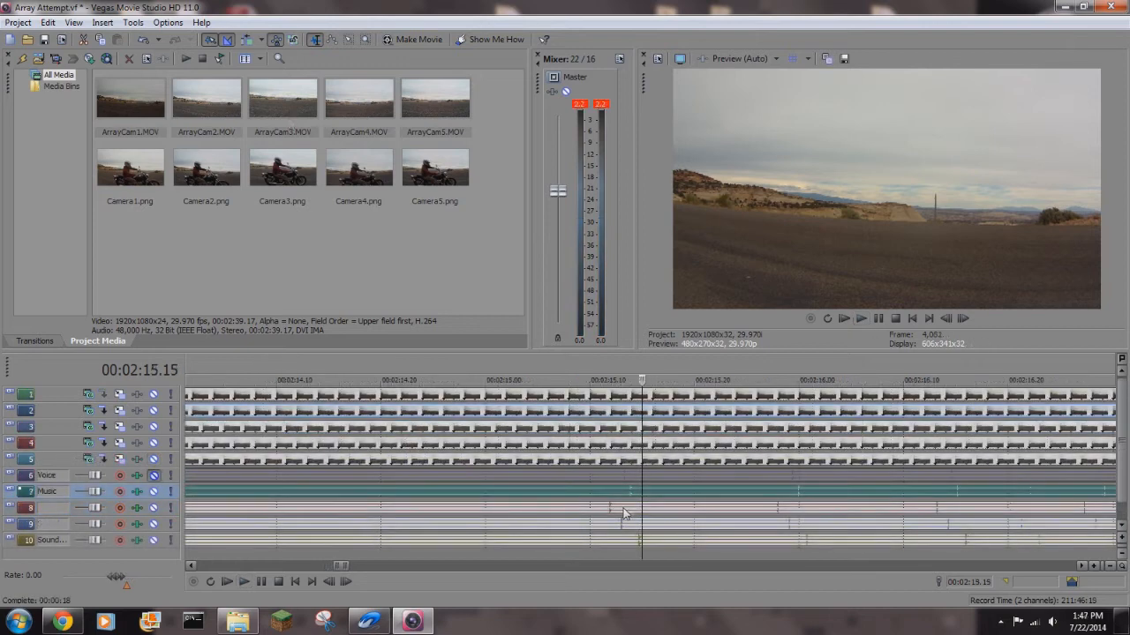
{"action": "left_click", "coordinate": [637, 513]}
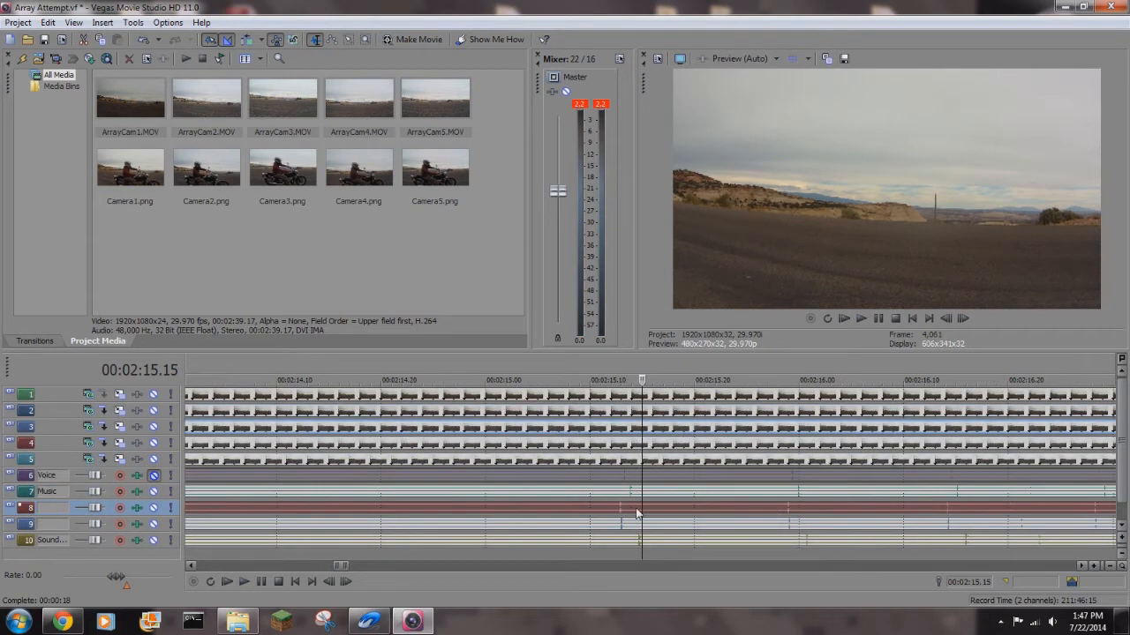
{"action": "left_click", "coordinate": [630, 526]}
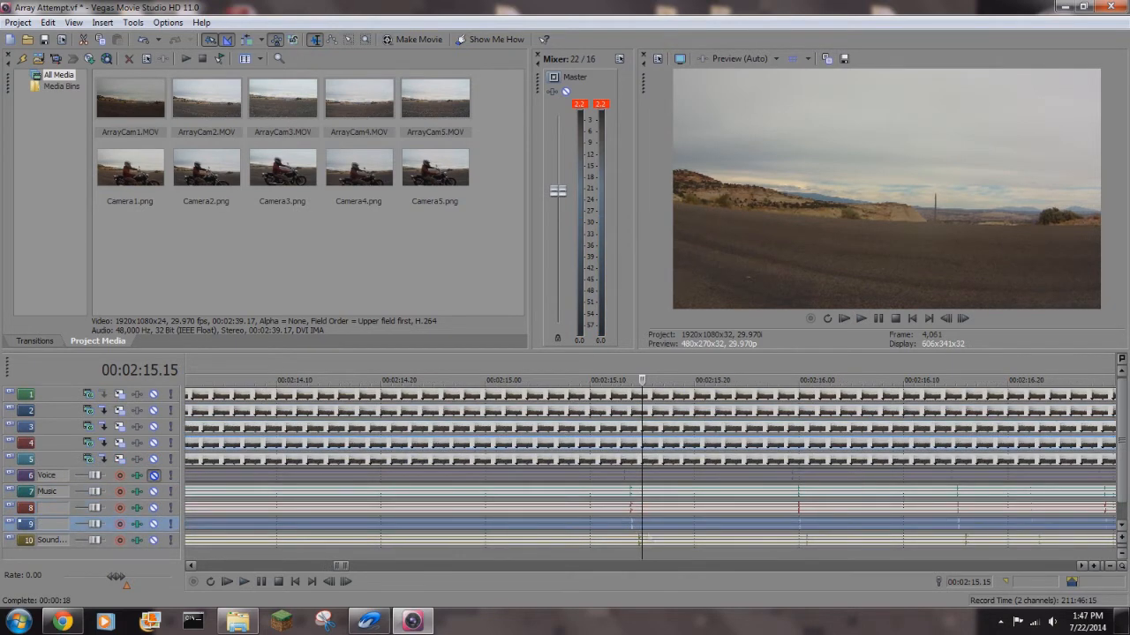
{"action": "left_click", "coordinate": [653, 540]}
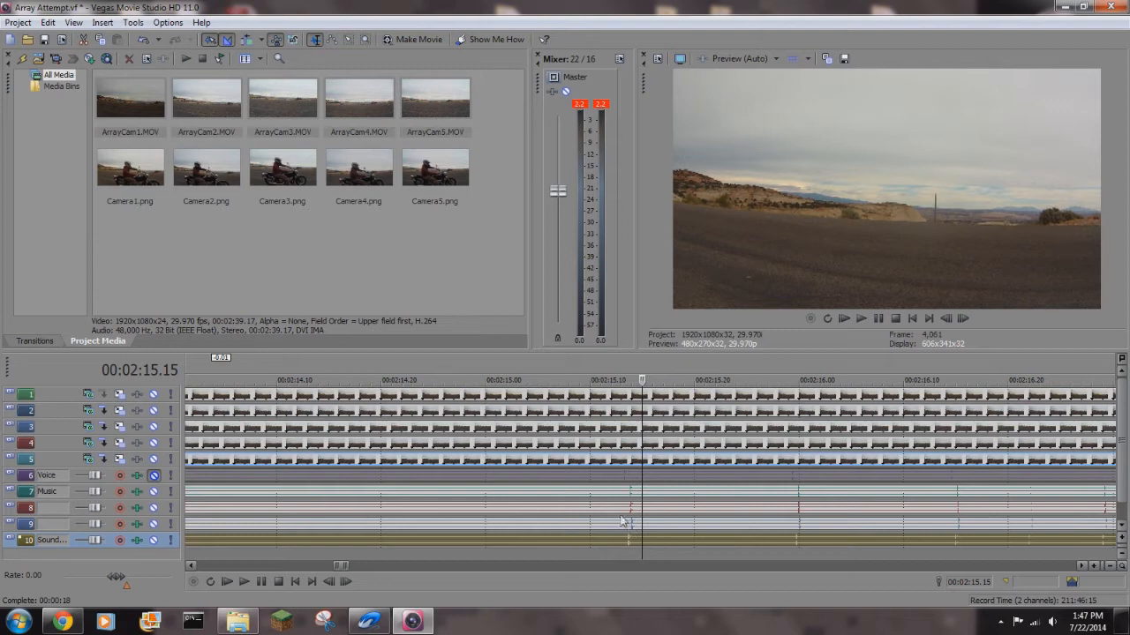
{"action": "left_click", "coordinate": [632, 516]}
Step: Fine-align the sound spikes on the Voice track and tracks 8, 9 and 10 with the Music track's just before 00:02:15.14
{"action": "scroll", "coordinate": [632, 521], "scroll_direction": "up", "scroll_amount": 5}
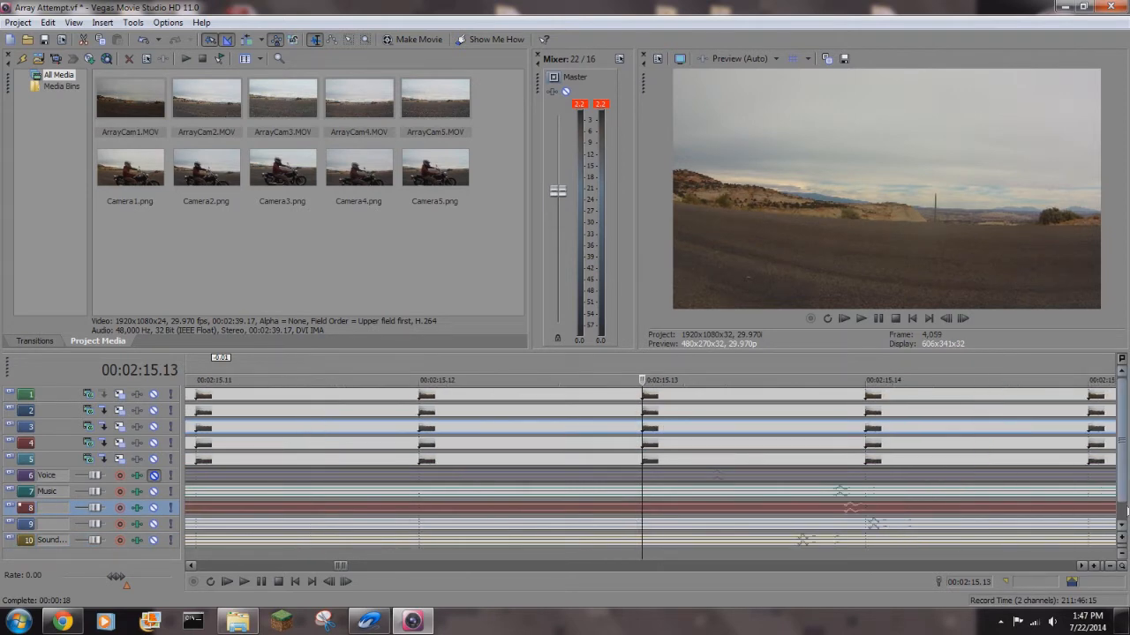
{"action": "scroll", "coordinate": [756, 505], "scroll_direction": "down", "scroll_amount": 1}
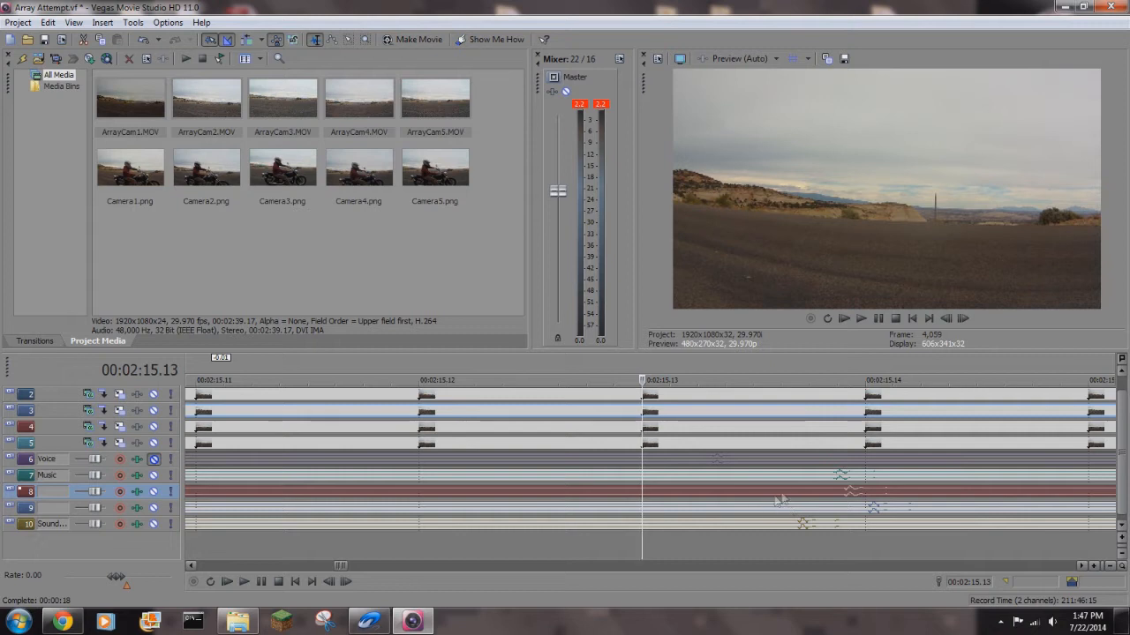
{"action": "left_click", "coordinate": [867, 501]}
{"action": "scroll", "coordinate": [867, 501], "scroll_direction": "down", "scroll_amount": 1}
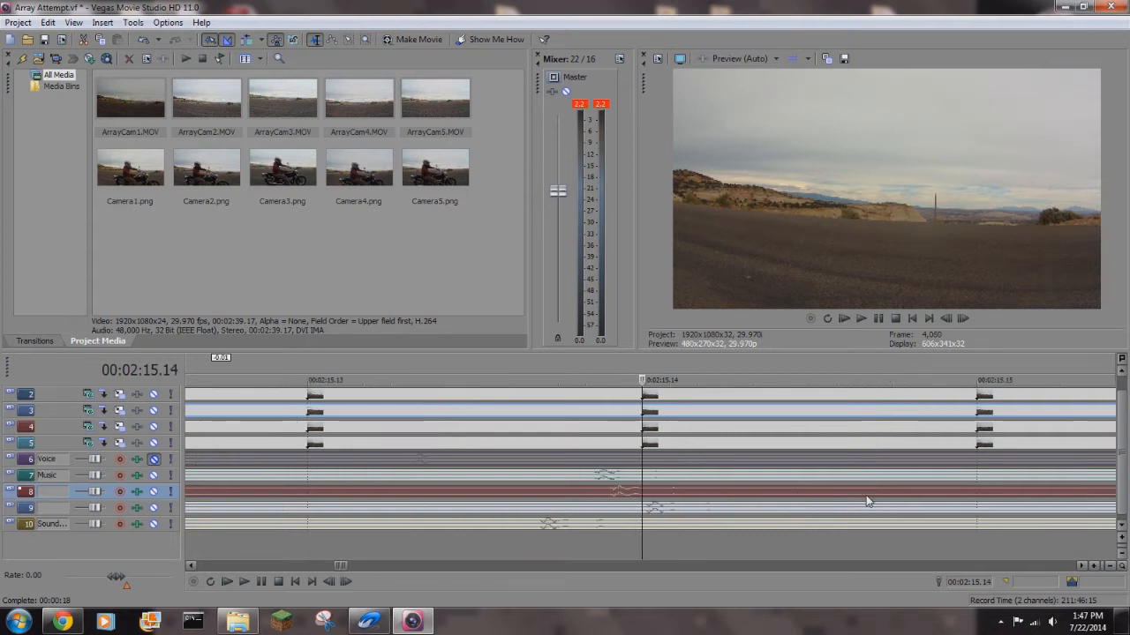
{"action": "left_click", "coordinate": [133, 23]}
{"action": "key", "text": "Escape"}
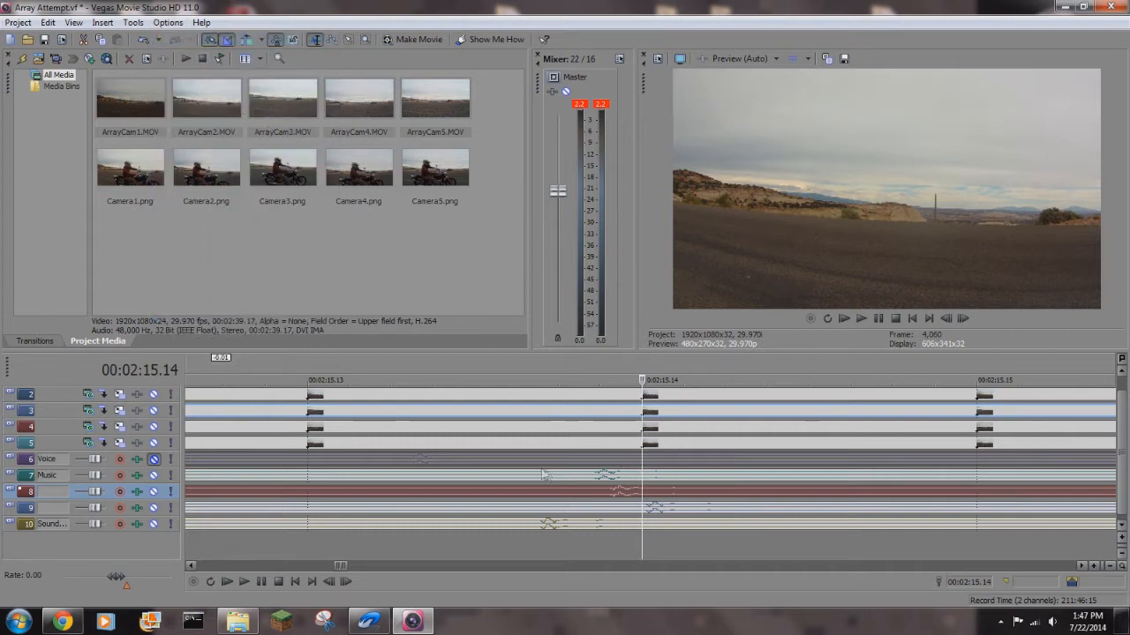
{"action": "left_click", "coordinate": [540, 461]}
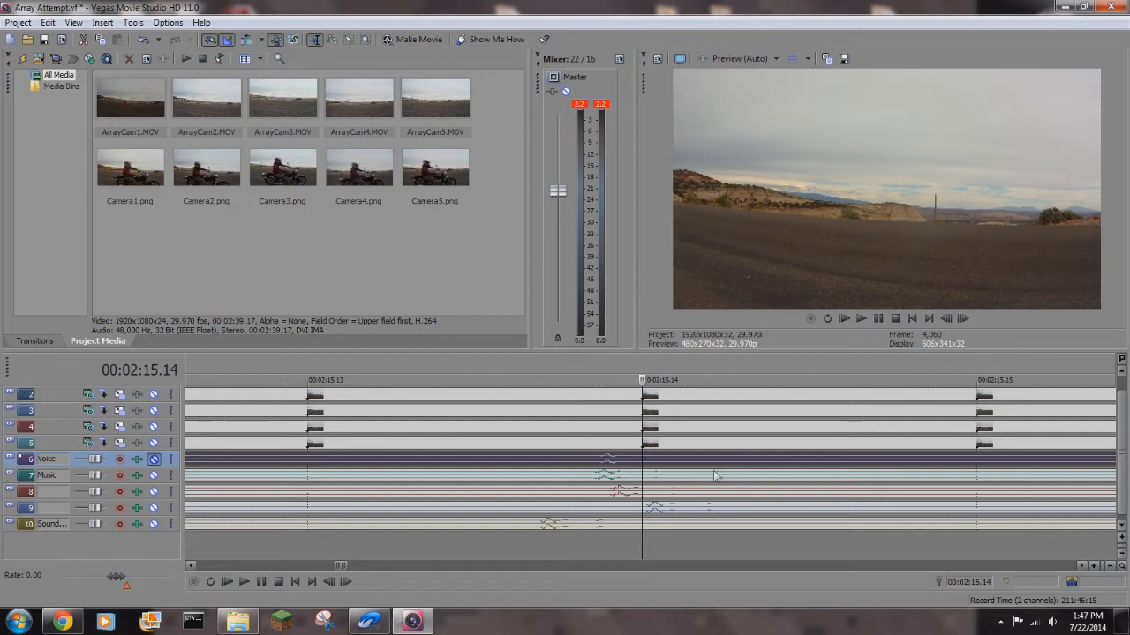
{"action": "left_click_drag", "start_coordinate": [671, 497], "coordinate": [664, 523]}
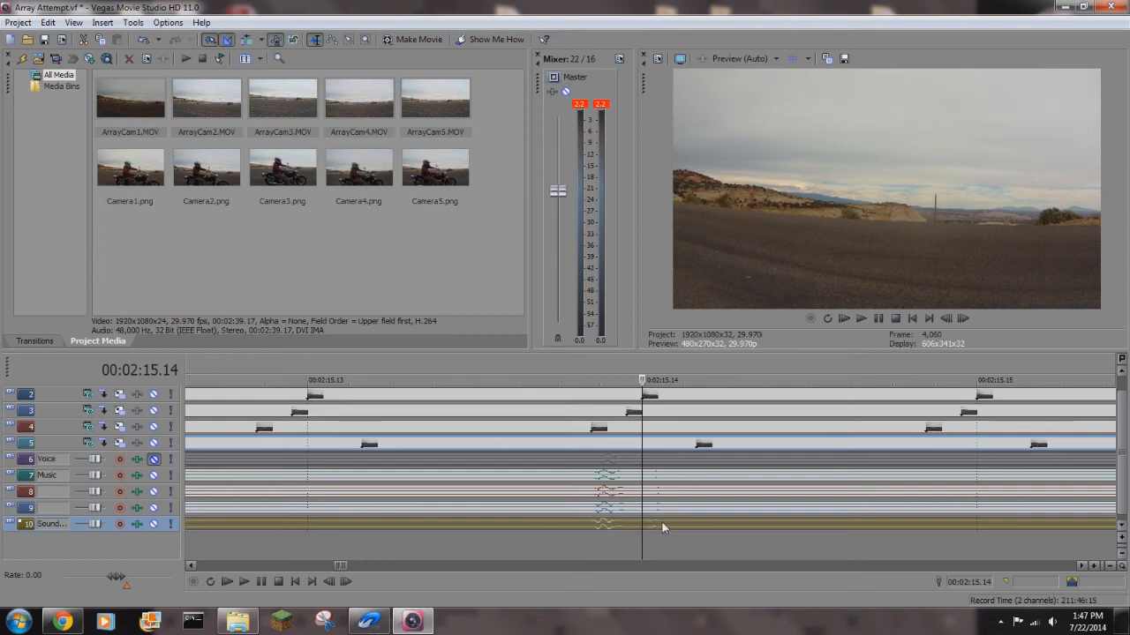
{"action": "left_click", "coordinate": [651, 478]}
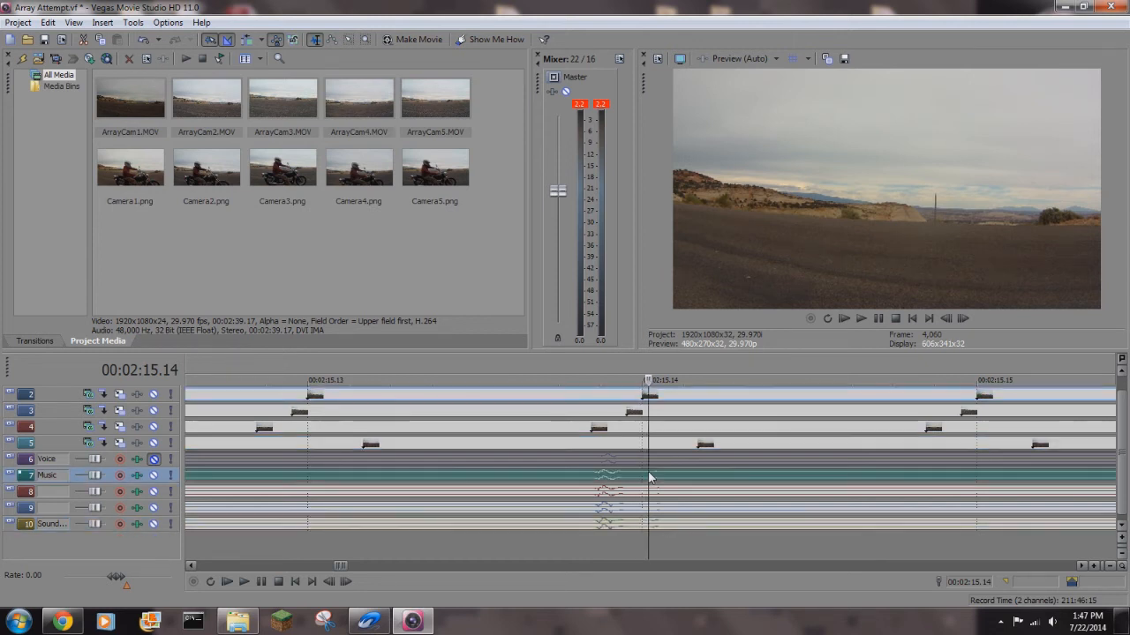
{"action": "scroll", "coordinate": [644, 472], "scroll_direction": "down", "scroll_amount": 3}
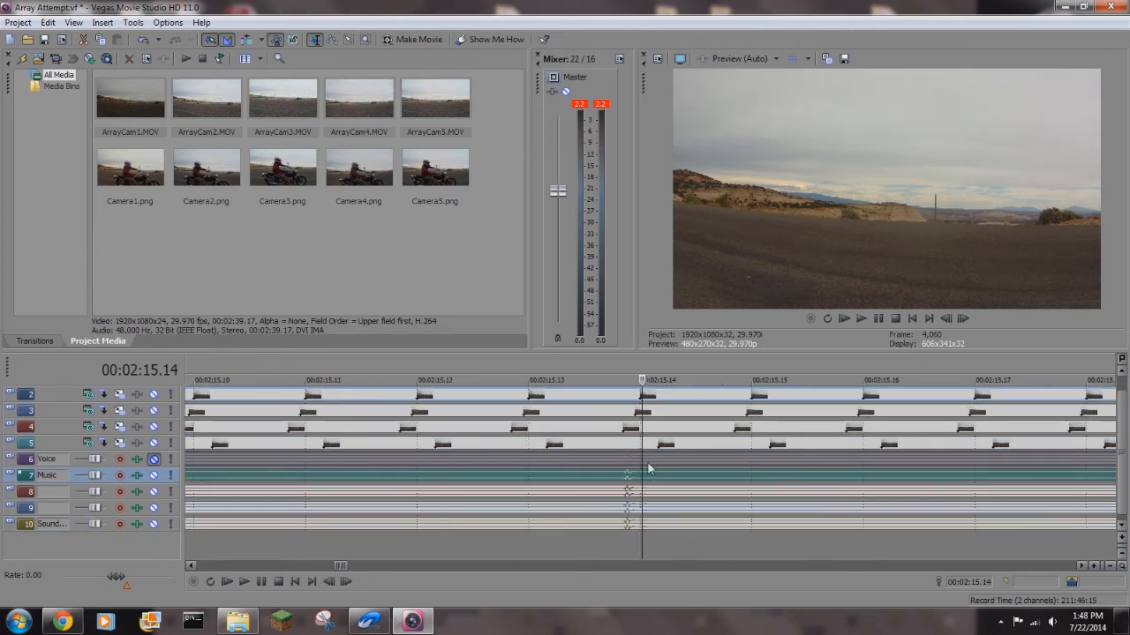
Step: Examine whether the sound spikes near 00:02:16.15 line up across the audio tracks
{"action": "left_click", "coordinate": [660, 465]}
{"action": "scroll", "coordinate": [661, 465], "scroll_direction": "down", "scroll_amount": 3}
{"action": "scroll", "coordinate": [698, 499], "scroll_direction": "down", "scroll_amount": 5}
{"action": "left_click", "coordinate": [684, 495]}
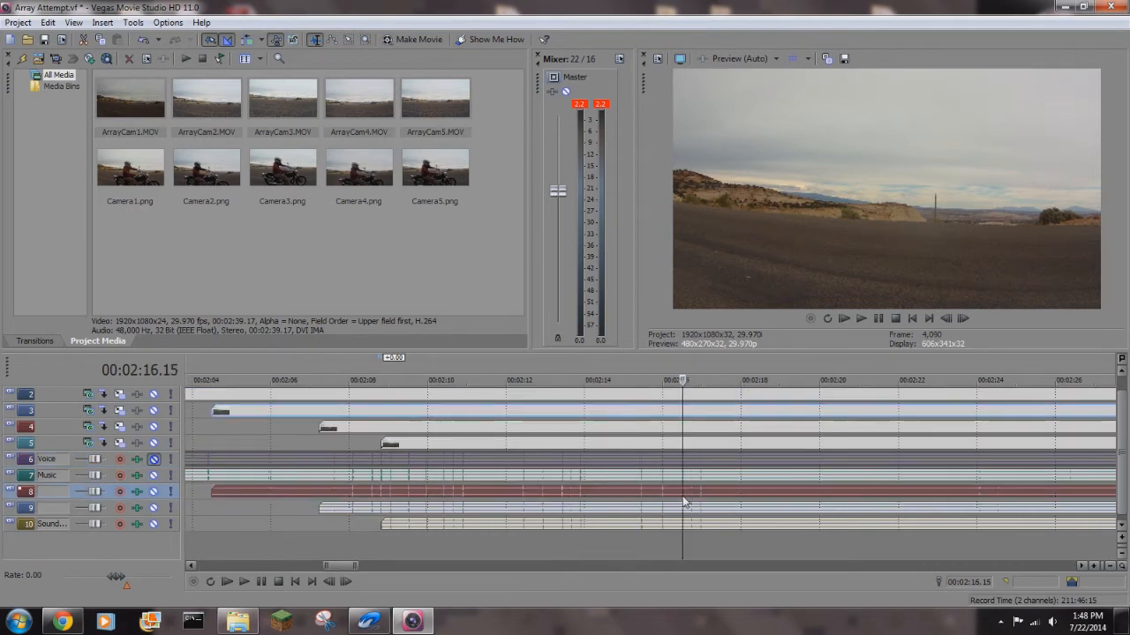
{"action": "scroll", "coordinate": [682, 503], "scroll_direction": "up", "scroll_amount": 10}
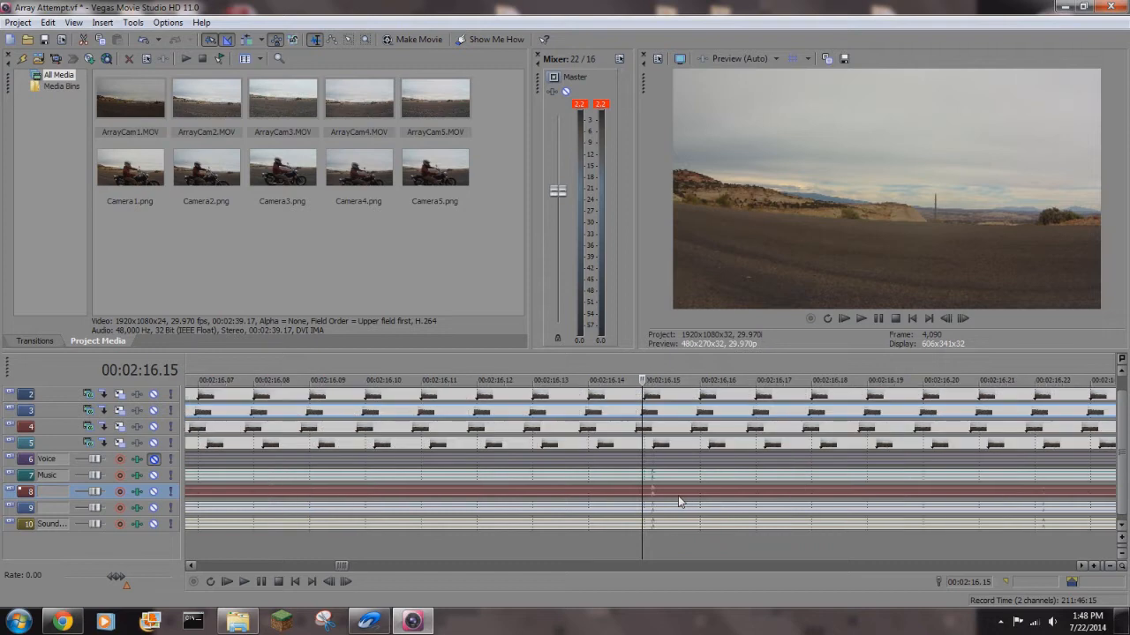
{"action": "scroll", "coordinate": [679, 501], "scroll_direction": "up", "scroll_amount": 5}
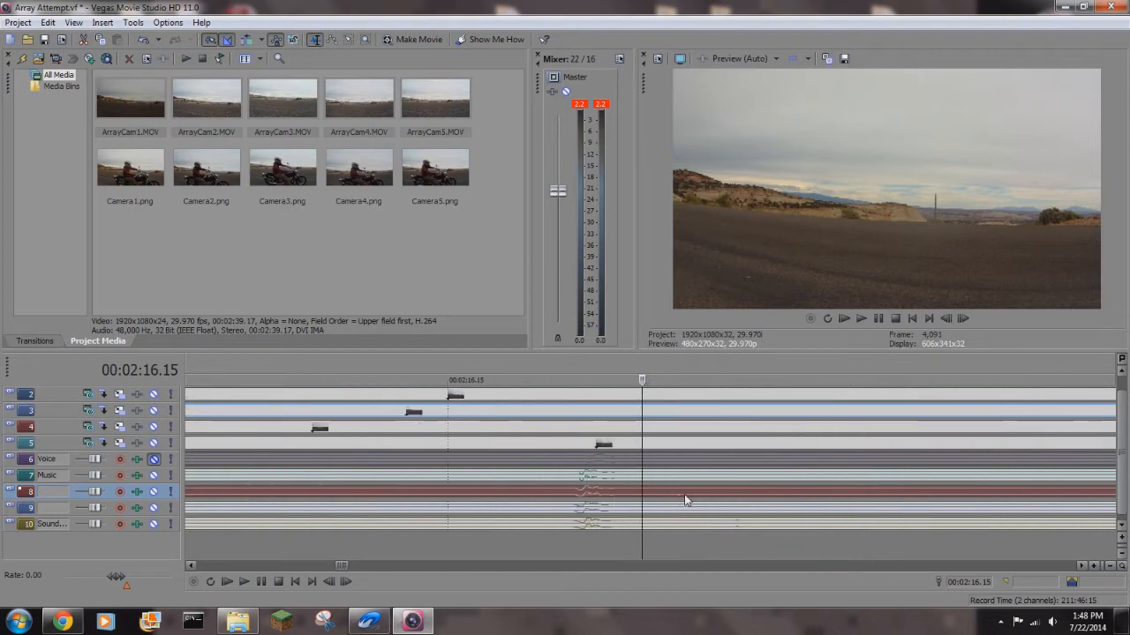
{"action": "left_click", "coordinate": [615, 459]}
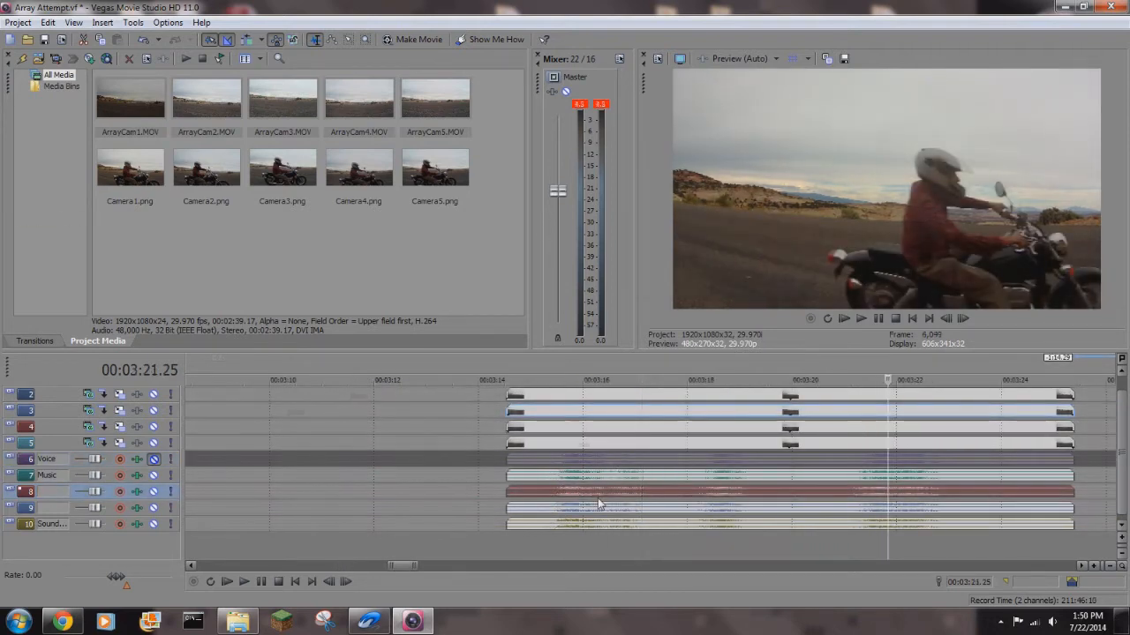
Step: Trim the start of all five clips and their audio to 00:03:21.03, just before the motorcycle rides into frame
{"action": "key", "text": "Left"}
{"action": "key", "text": "Left"}
{"action": "key", "text": "Left"}
{"action": "key", "text": "Left"}
{"action": "key", "text": "Left"}
{"action": "key", "text": "Left"}
{"action": "key", "text": "Left"}
{"action": "key", "text": "Left"}
{"action": "key", "text": "Left"}
{"action": "key", "text": "Left"}
{"action": "key", "text": "Left"}
{"action": "key", "text": "Left"}
{"action": "key", "text": "Left"}
{"action": "key", "text": "Left"}
{"action": "key", "text": "Left"}
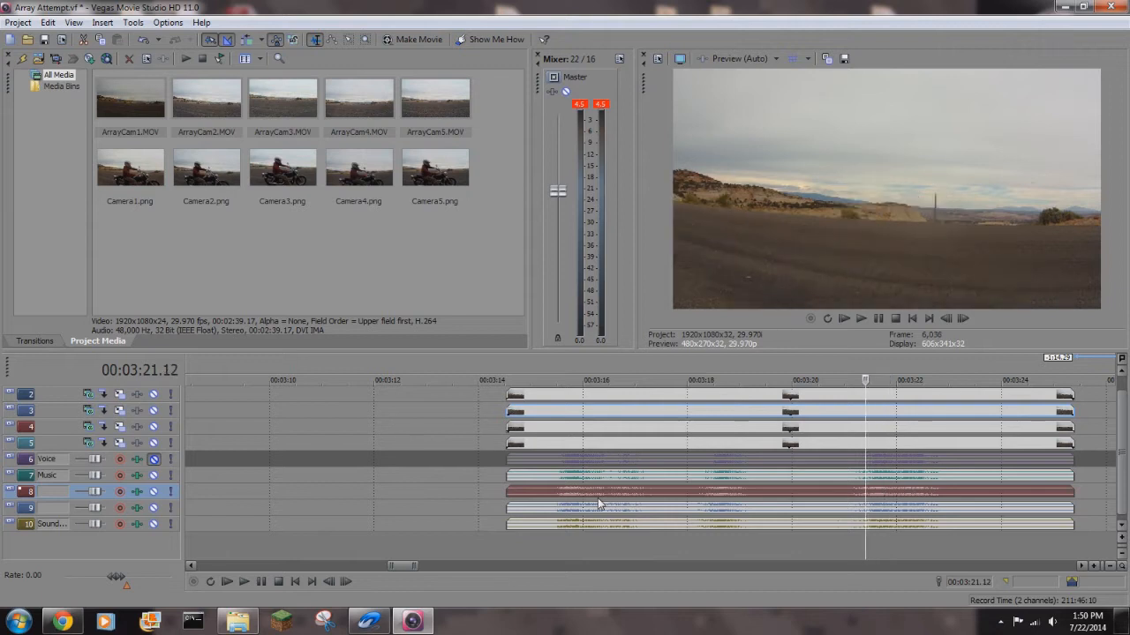
{"action": "key", "text": "Left"}
{"action": "key", "text": "Left"}
{"action": "key", "text": "Left"}
{"action": "key", "text": "Left"}
{"action": "key", "text": "Left"}
{"action": "key", "text": "Left"}
{"action": "key", "text": "Left"}
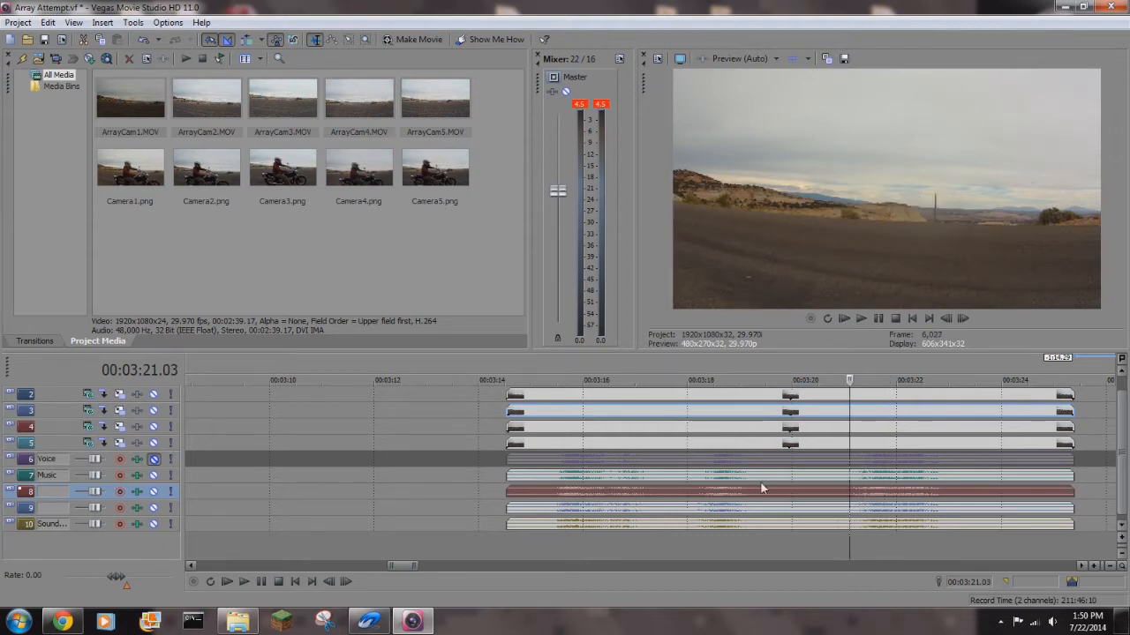
{"action": "scroll", "coordinate": [750, 477], "scroll_direction": "down", "scroll_amount": 5}
{"action": "left_click_drag", "start_coordinate": [557, 524], "coordinate": [642, 524]}
{"action": "left_click_drag", "start_coordinate": [556, 508], "coordinate": [637, 508]}
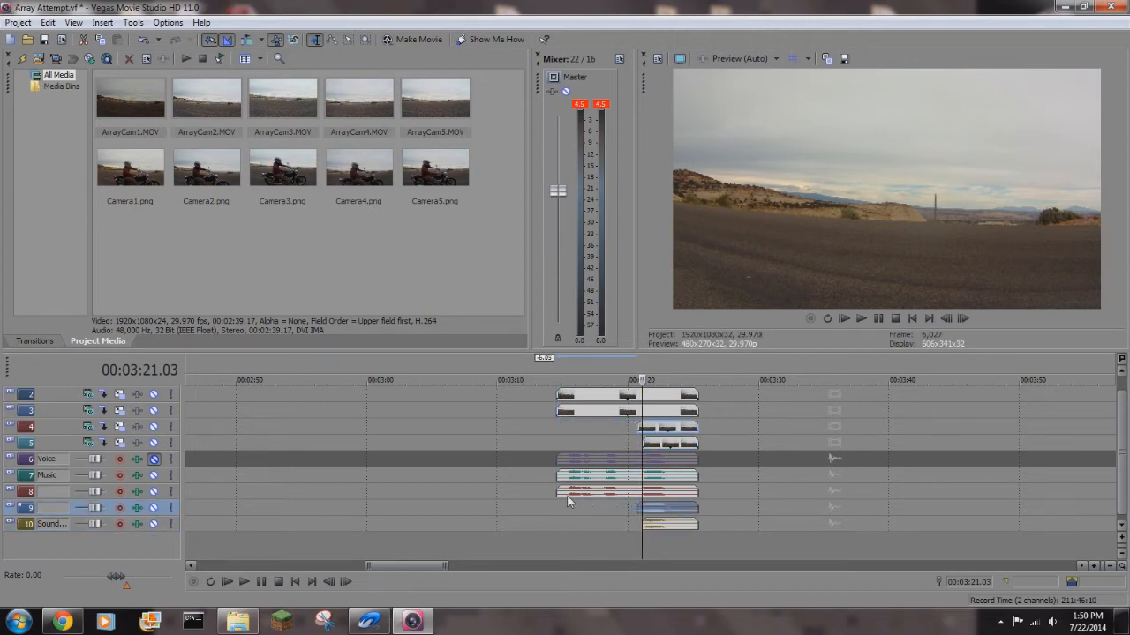
{"action": "left_click_drag", "start_coordinate": [557, 492], "coordinate": [642, 508]}
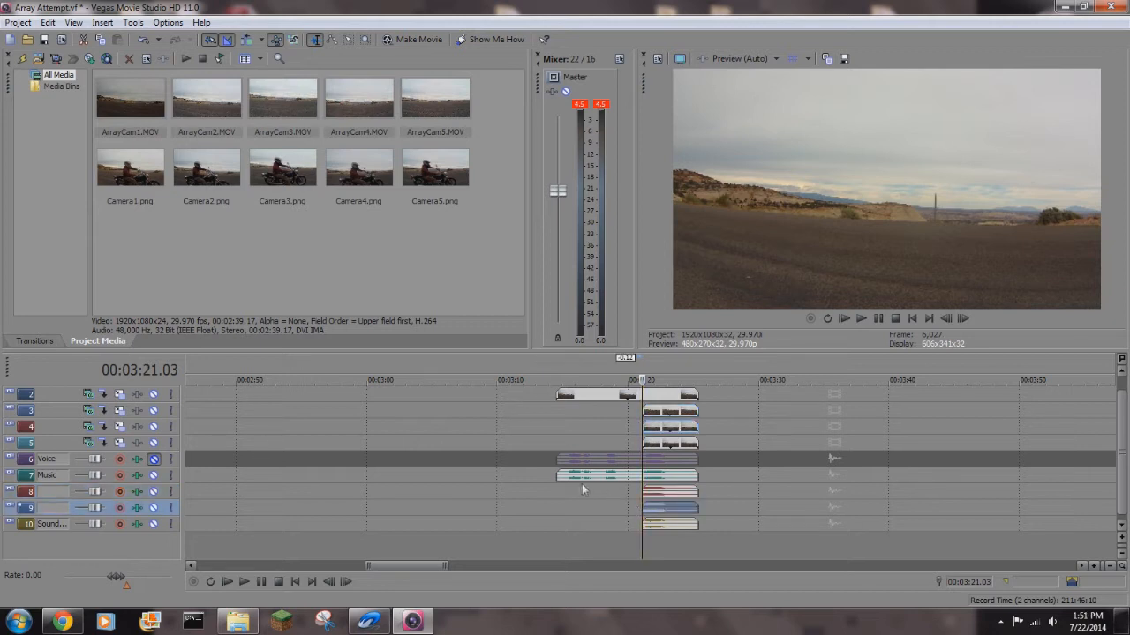
{"action": "left_click_drag", "start_coordinate": [557, 474], "coordinate": [642, 475]}
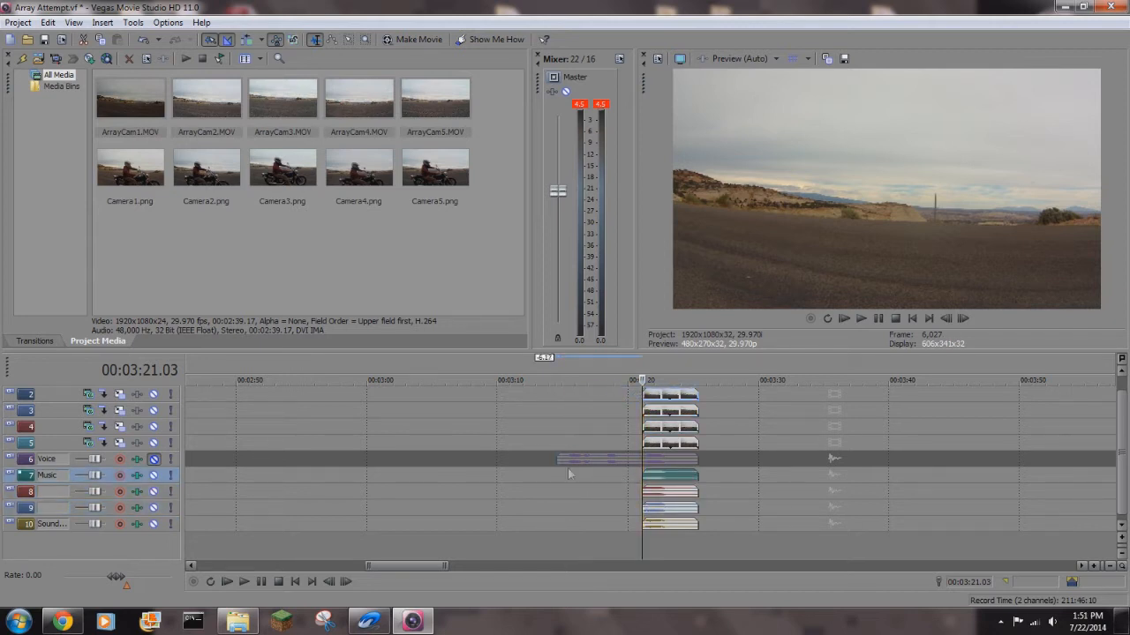
{"action": "left_click_drag", "start_coordinate": [557, 459], "coordinate": [643, 459]}
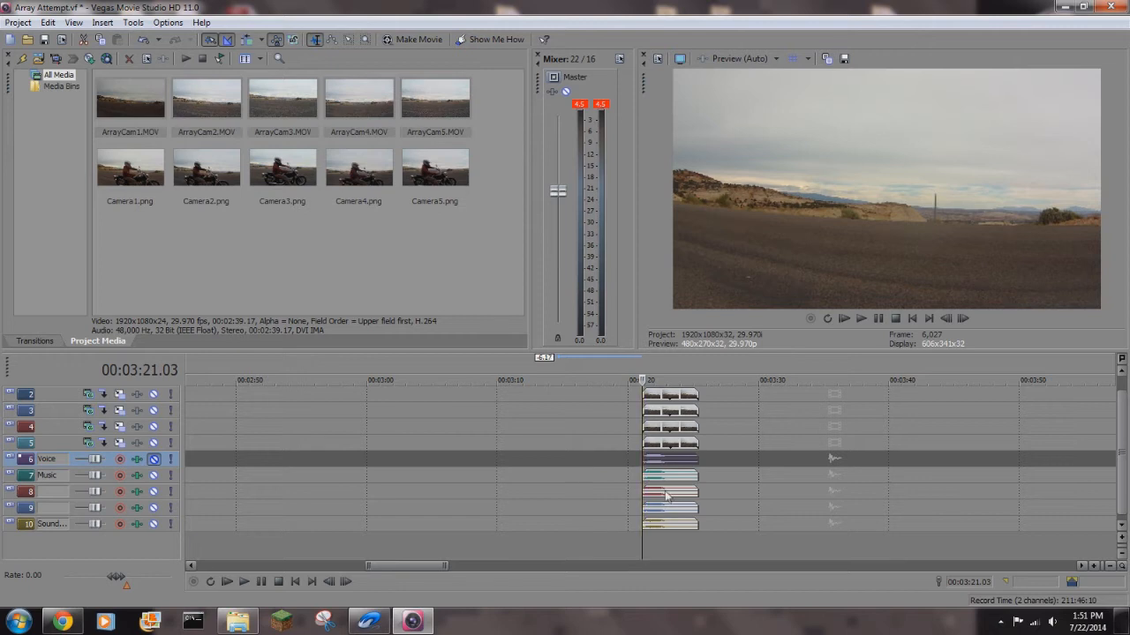
Step: Preview the footage after the motorcycle has passed and trim the end of all five clips to 00:03:23.05
{"action": "left_click", "coordinate": [663, 496]}
{"action": "scroll", "coordinate": [688, 516], "scroll_direction": "up", "scroll_amount": 3}
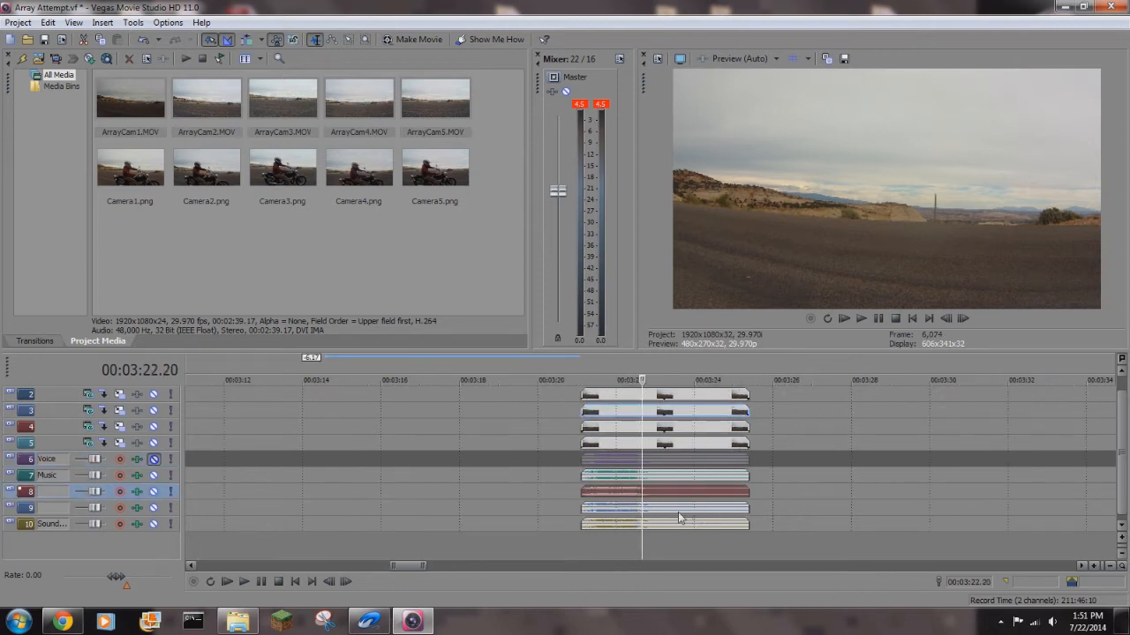
{"action": "key", "text": "space"}
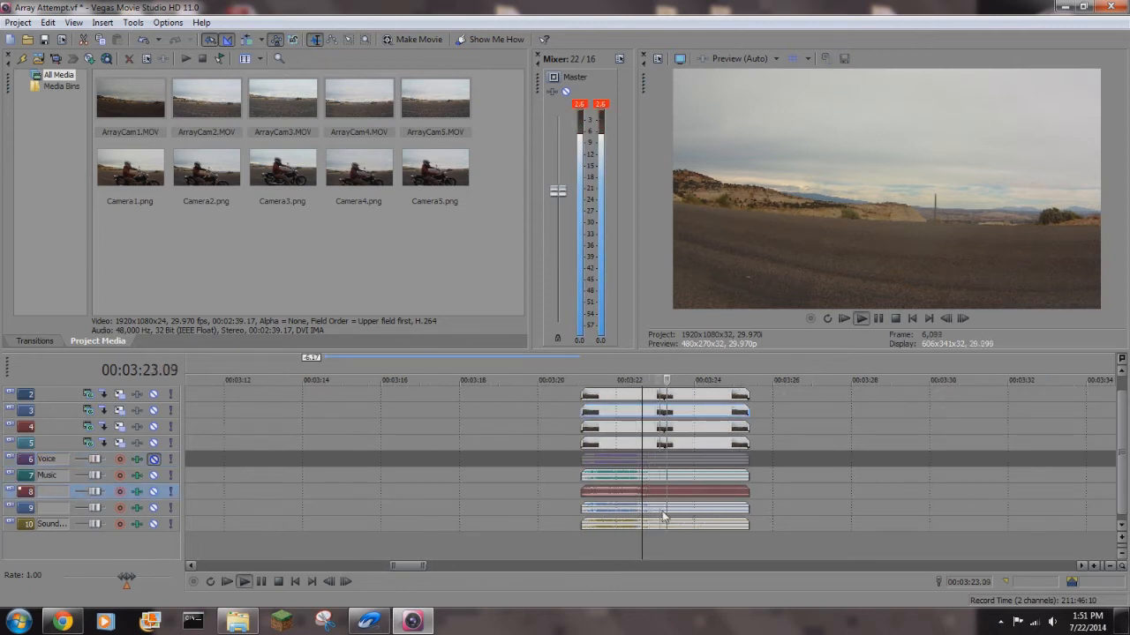
{"action": "left_click", "coordinate": [663, 510]}
{"action": "key", "text": "space"}
{"action": "left_click_drag", "start_coordinate": [747, 509], "coordinate": [671, 509]}
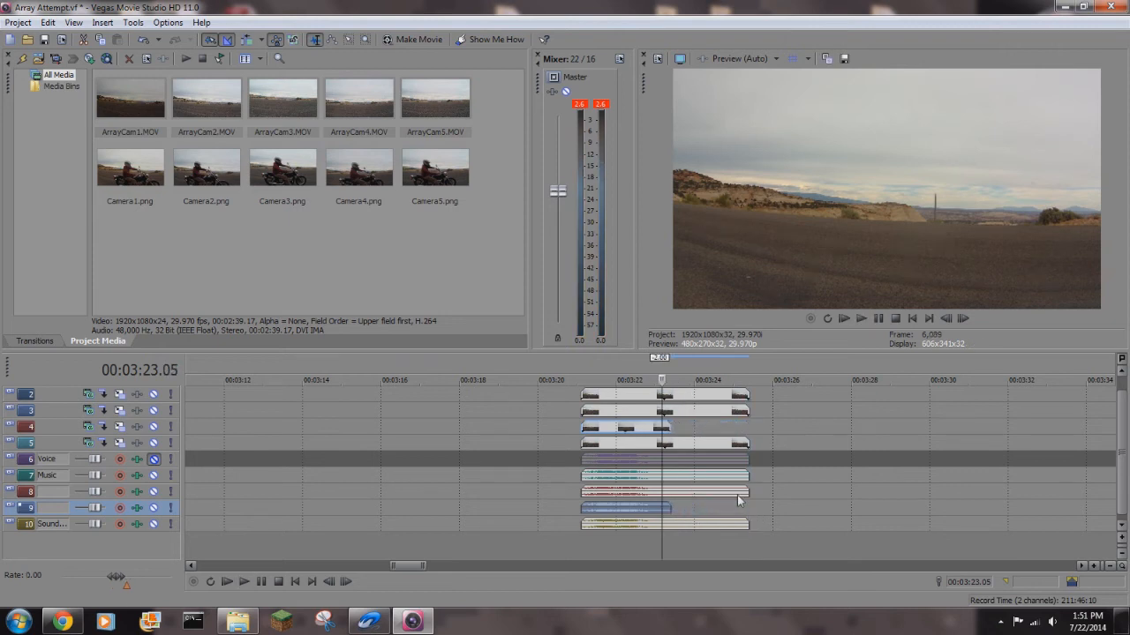
{"action": "left_click_drag", "start_coordinate": [747, 493], "coordinate": [661, 476]}
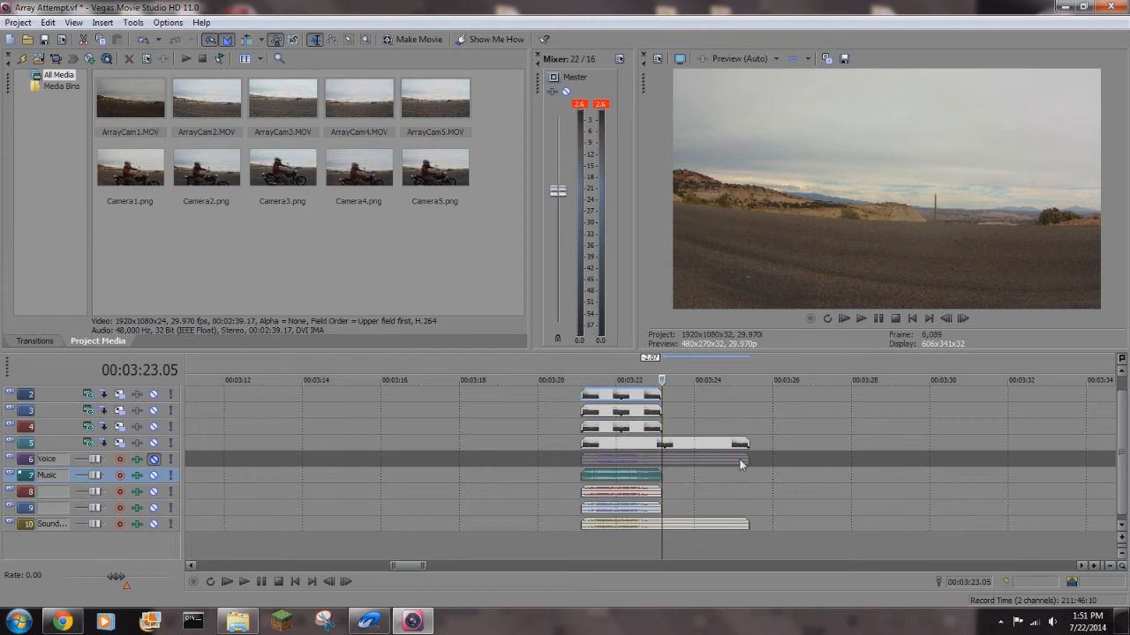
{"action": "left_click_drag", "start_coordinate": [747, 459], "coordinate": [661, 459]}
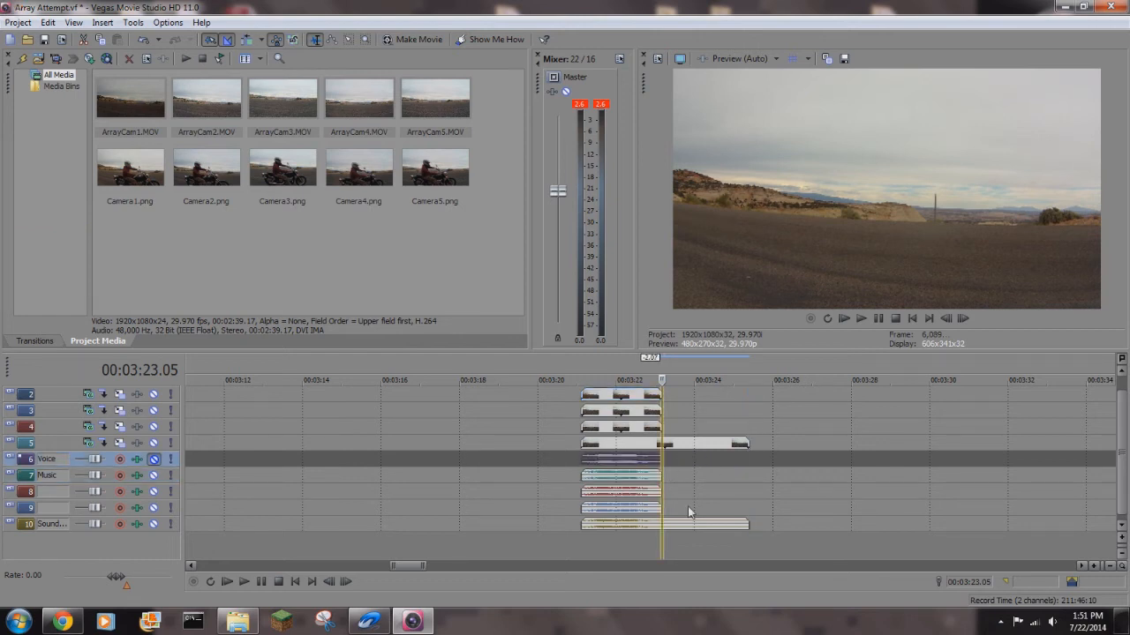
{"action": "left_click_drag", "start_coordinate": [746, 529], "coordinate": [661, 528]}
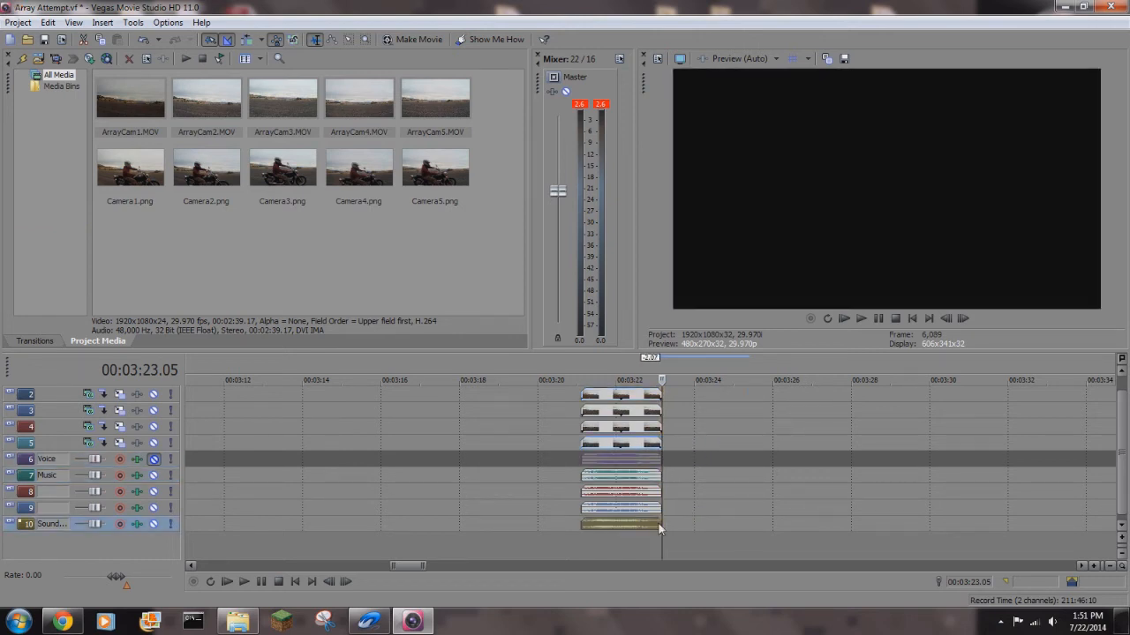
Step: Step frame by frame through the track 1 clip to 00:03:21.24, where the whole motorcycle is in view
{"action": "scroll", "coordinate": [1123, 442], "scroll_direction": "up", "scroll_amount": 1}
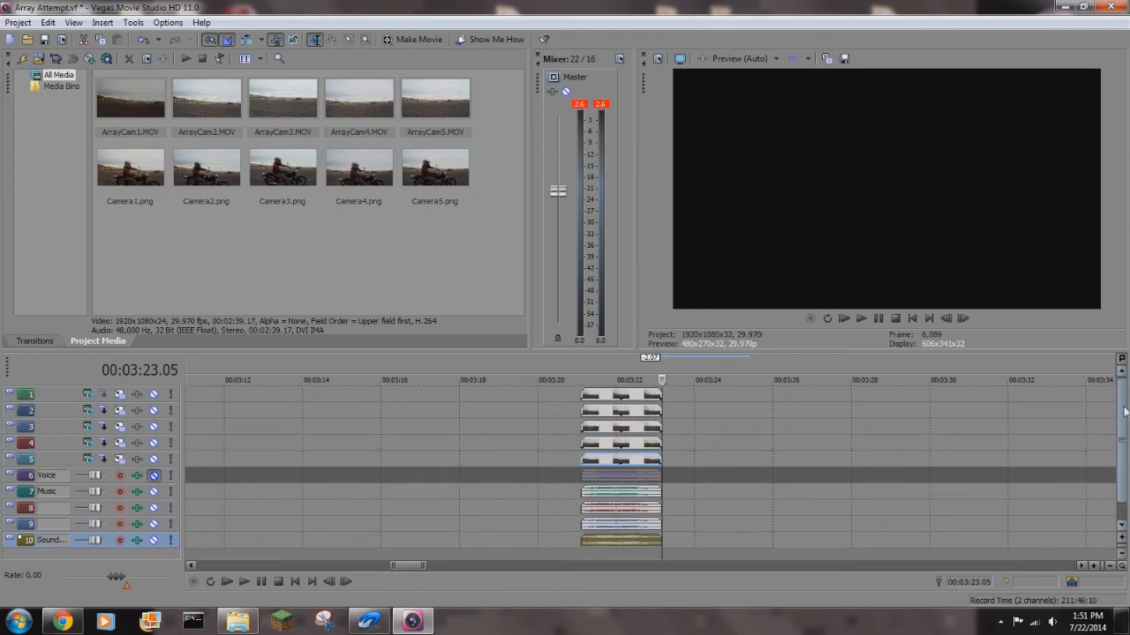
{"action": "left_click", "coordinate": [587, 399]}
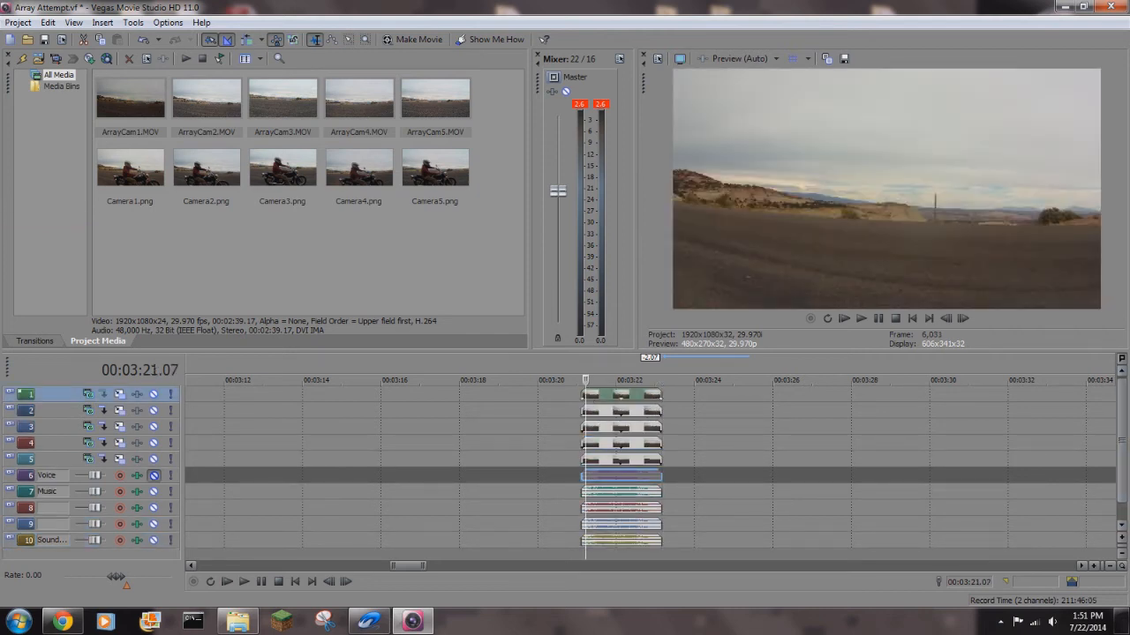
{"action": "key", "text": "Right"}
{"action": "key", "text": "Right"}
{"action": "key", "text": "Right"}
{"action": "key", "text": "Right"}
{"action": "key", "text": "Right"}
{"action": "key", "text": "Right"}
{"action": "key", "text": "Right"}
{"action": "key", "text": "Right"}
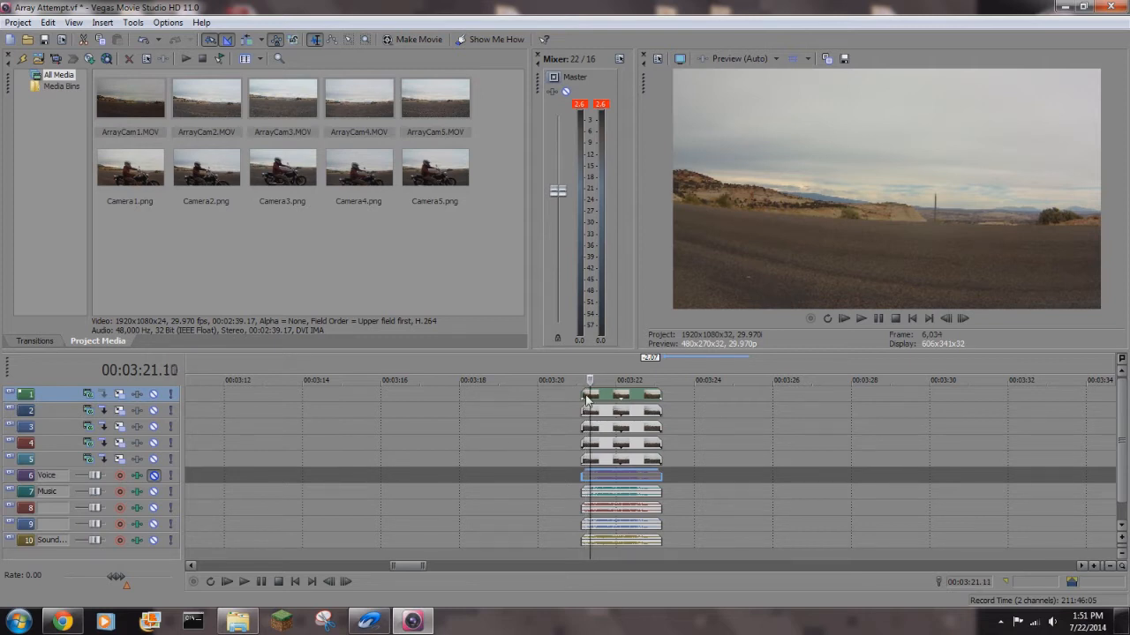
{"action": "key", "text": "Right"}
{"action": "key", "text": "Right"}
{"action": "key", "text": "Right"}
{"action": "key", "text": "Right"}
{"action": "key", "text": "Right"}
{"action": "key", "text": "Right"}
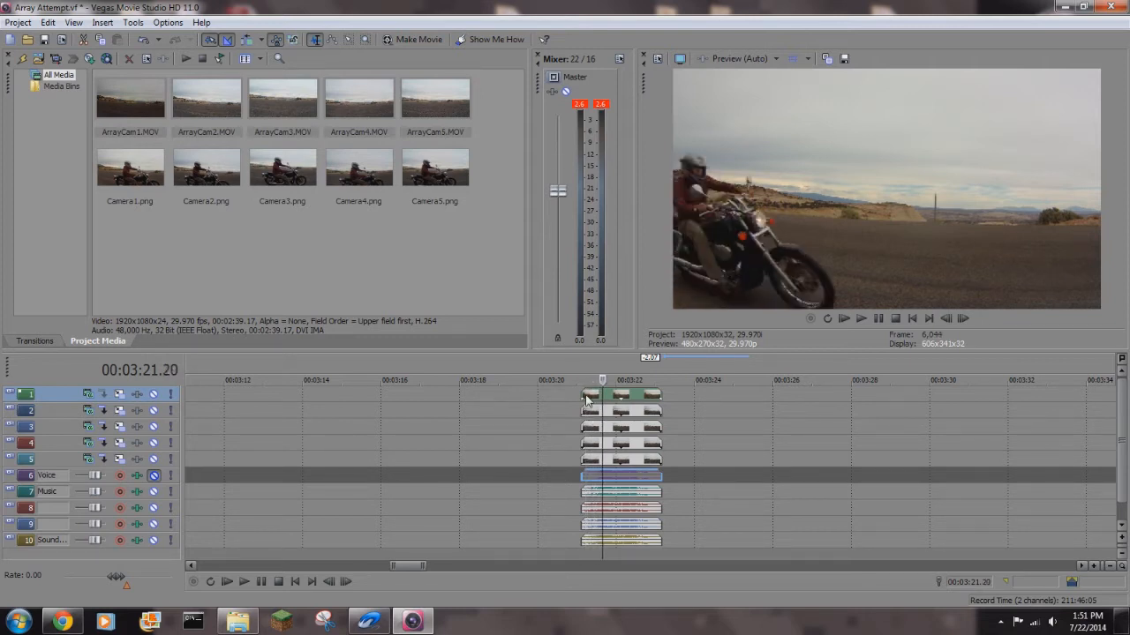
{"action": "key", "text": "Right"}
{"action": "key", "text": "Right"}
{"action": "key", "text": "Right"}
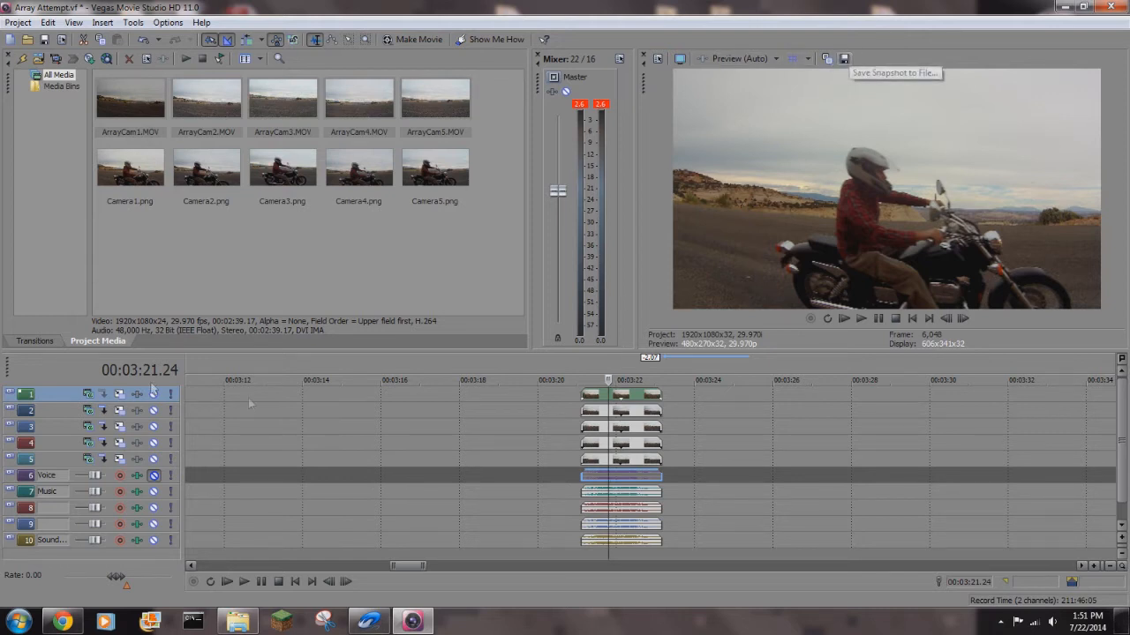
Step: Mute video tracks 1 to 4 one at a time to view each camera's frame at 00:03:21.24
{"action": "left_click", "coordinate": [134, 168]}
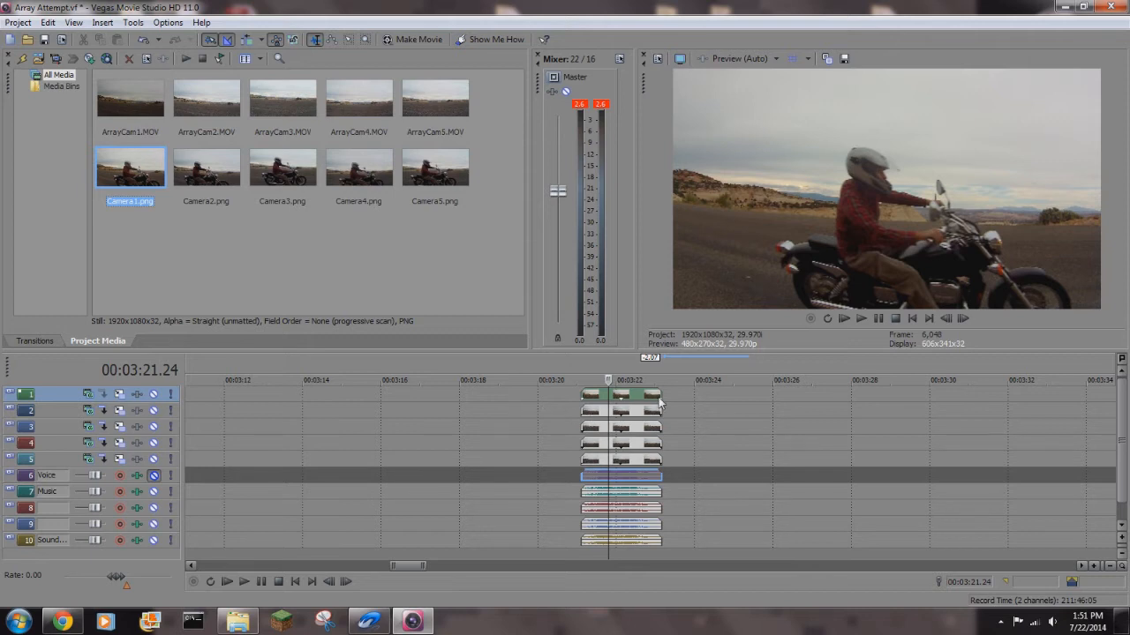
{"action": "left_click", "coordinate": [155, 394]}
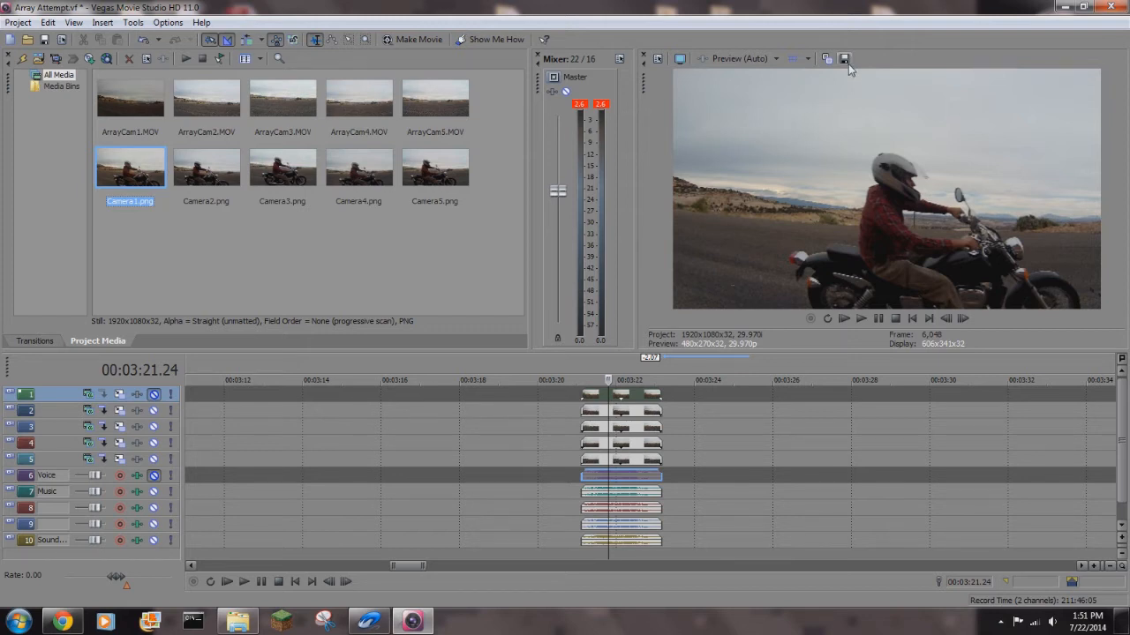
{"action": "left_click", "coordinate": [154, 410]}
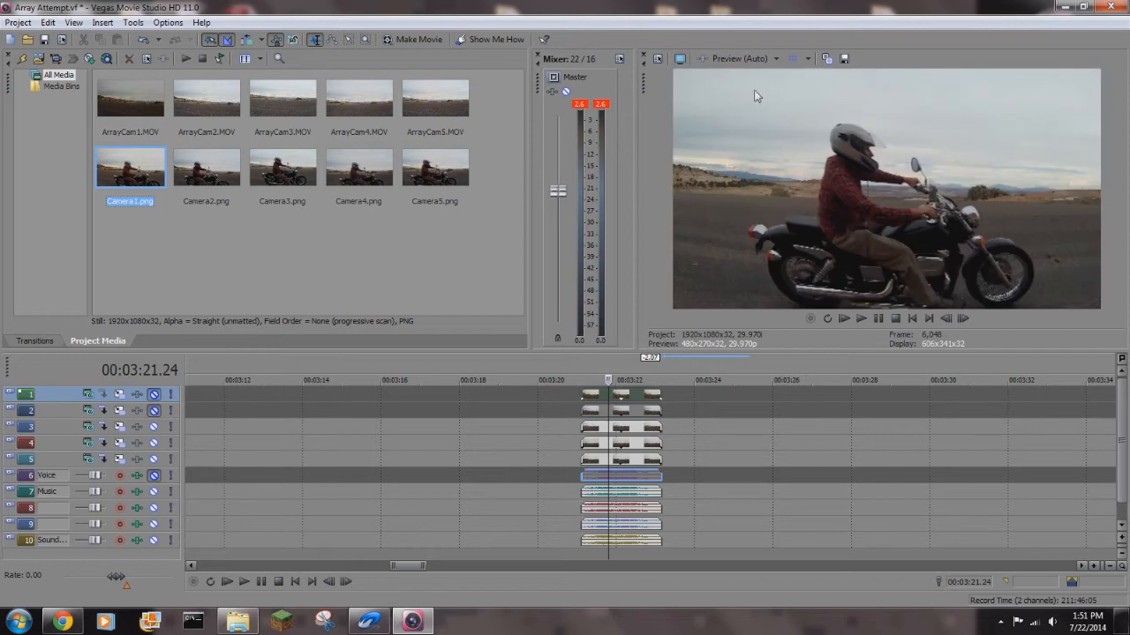
{"action": "left_click", "coordinate": [154, 427]}
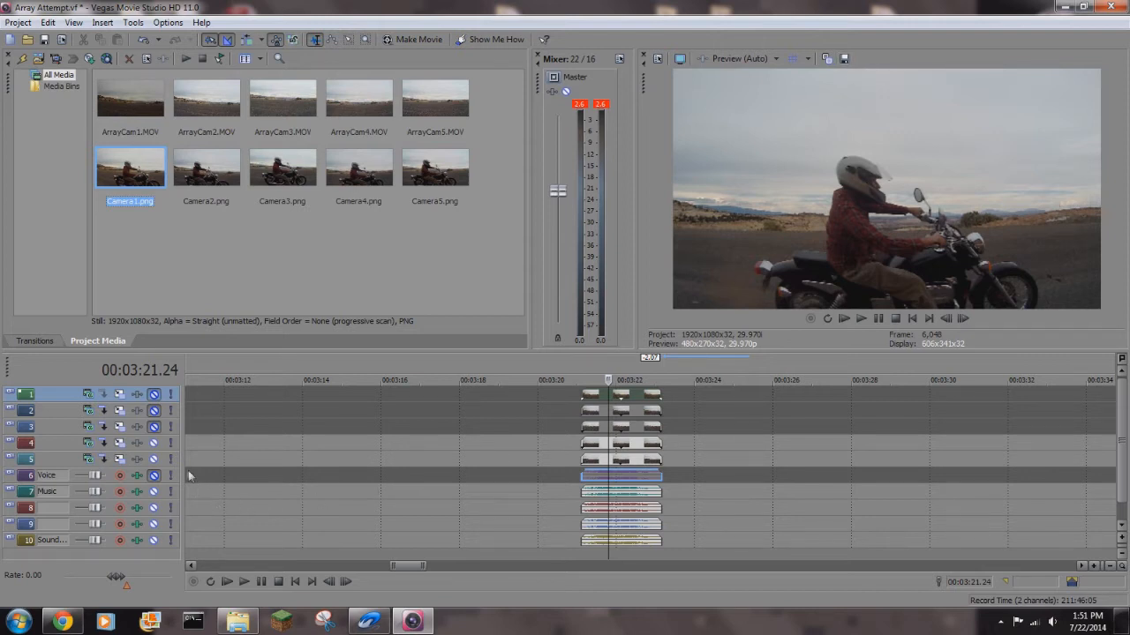
{"action": "left_click", "coordinate": [153, 444]}
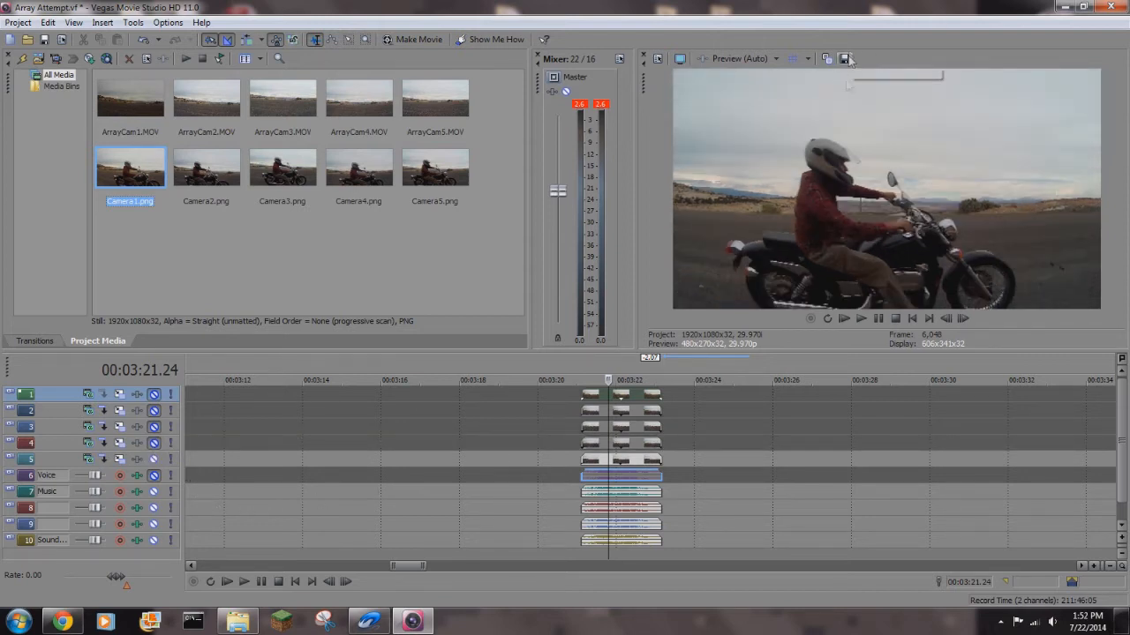
Step: Unmute video tracks 4, 3, 2 and 1 and save the project
{"action": "left_click", "coordinate": [154, 444]}
{"action": "left_click", "coordinate": [153, 427]}
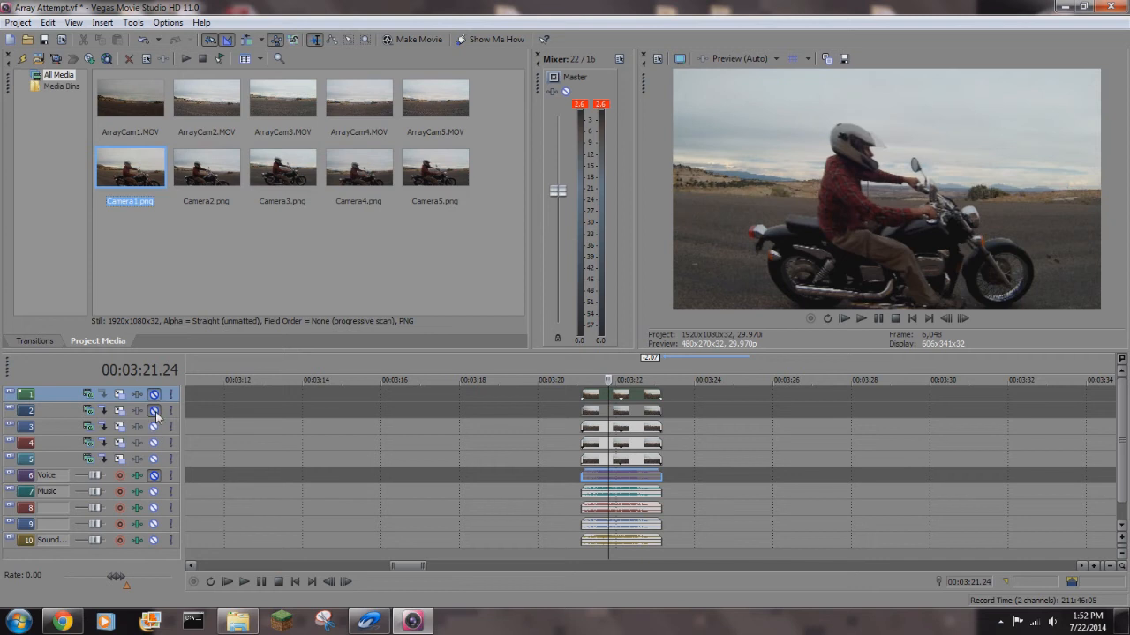
{"action": "left_click", "coordinate": [154, 410]}
{"action": "left_click", "coordinate": [154, 395]}
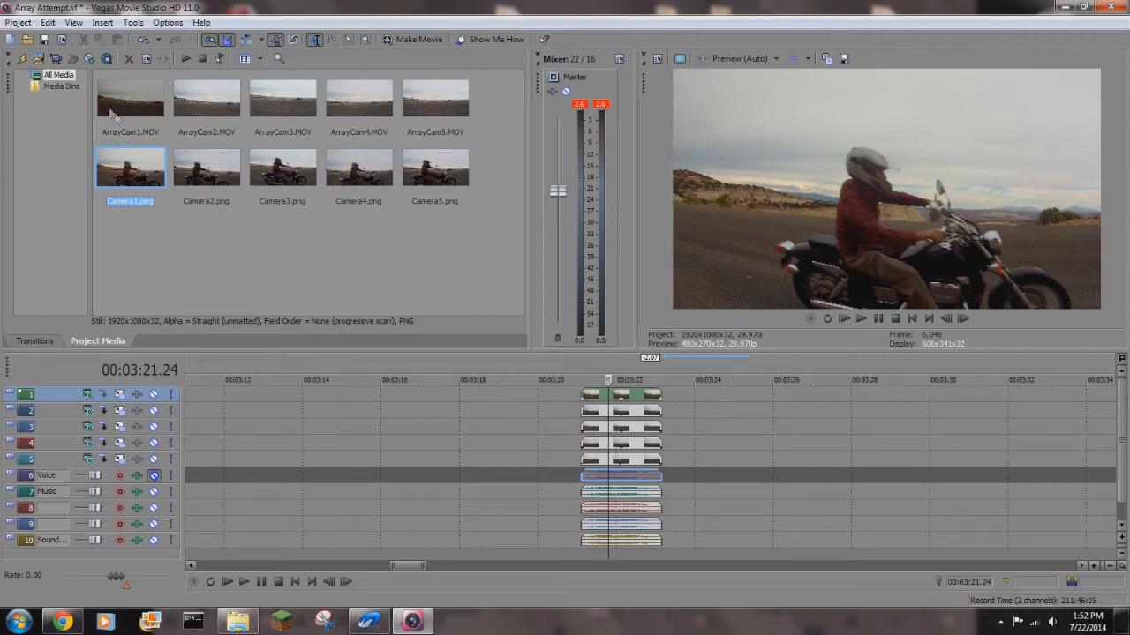
{"action": "left_click", "coordinate": [44, 38]}
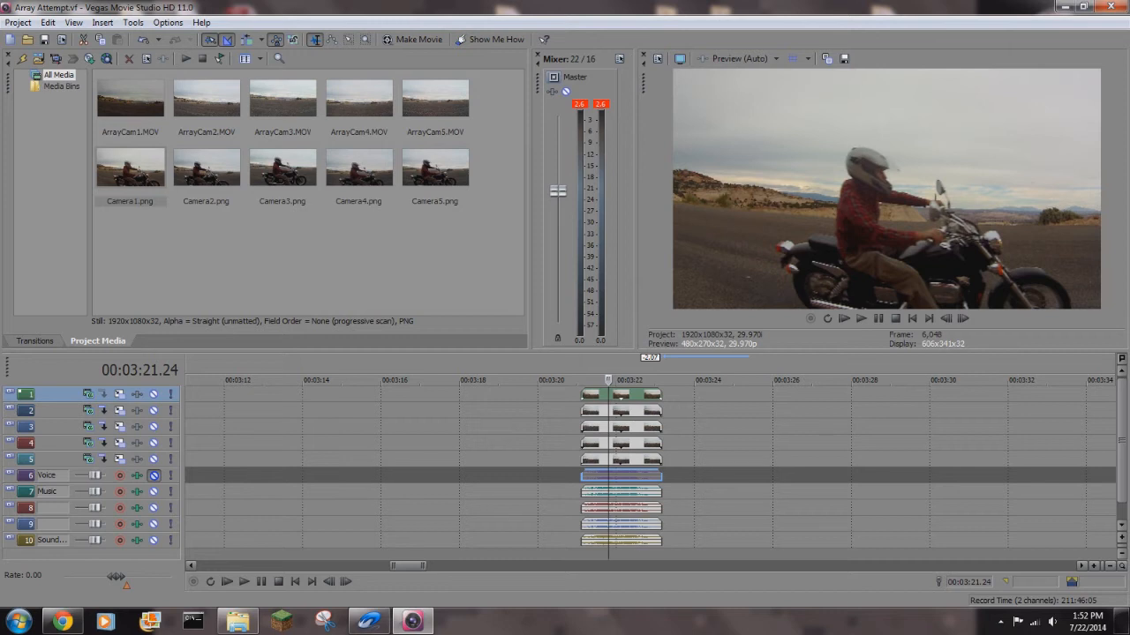
Step: Trim the end of the track 1 clip to the freeze frame at 00:03:21.24
{"action": "left_click", "coordinate": [613, 413]}
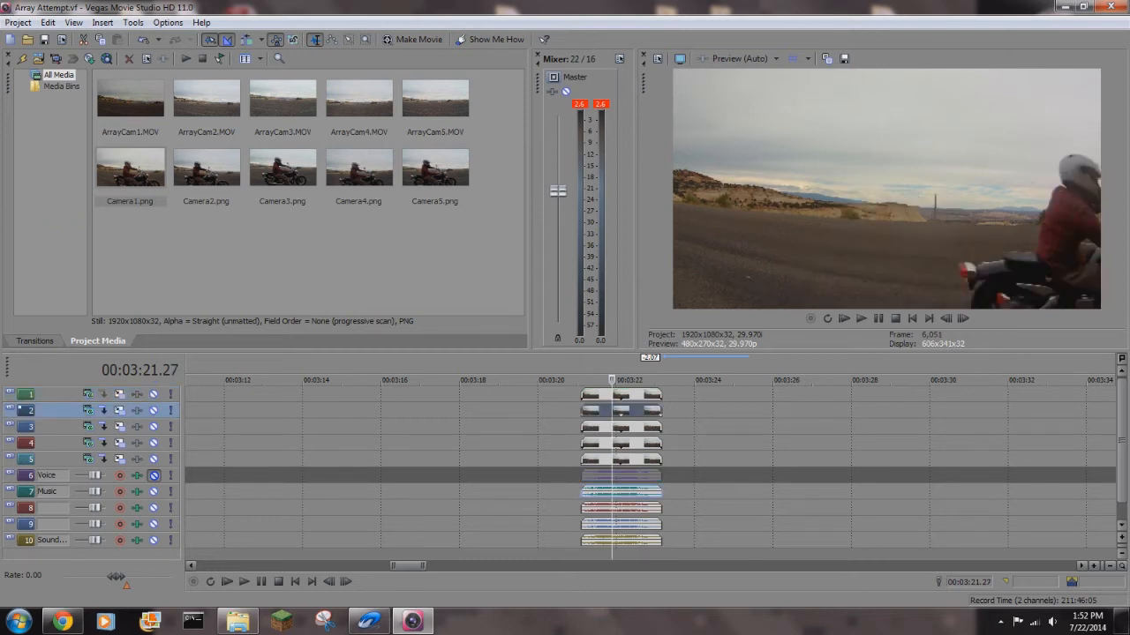
{"action": "left_click", "coordinate": [611, 395]}
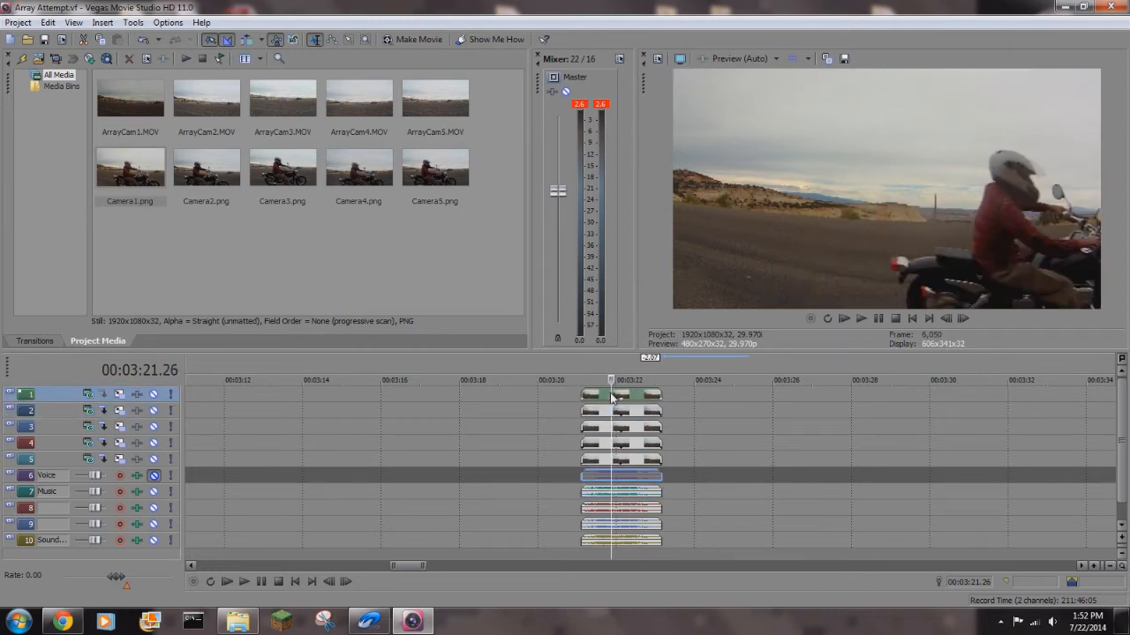
{"action": "key", "text": "Left"}
{"action": "key", "text": "Left"}
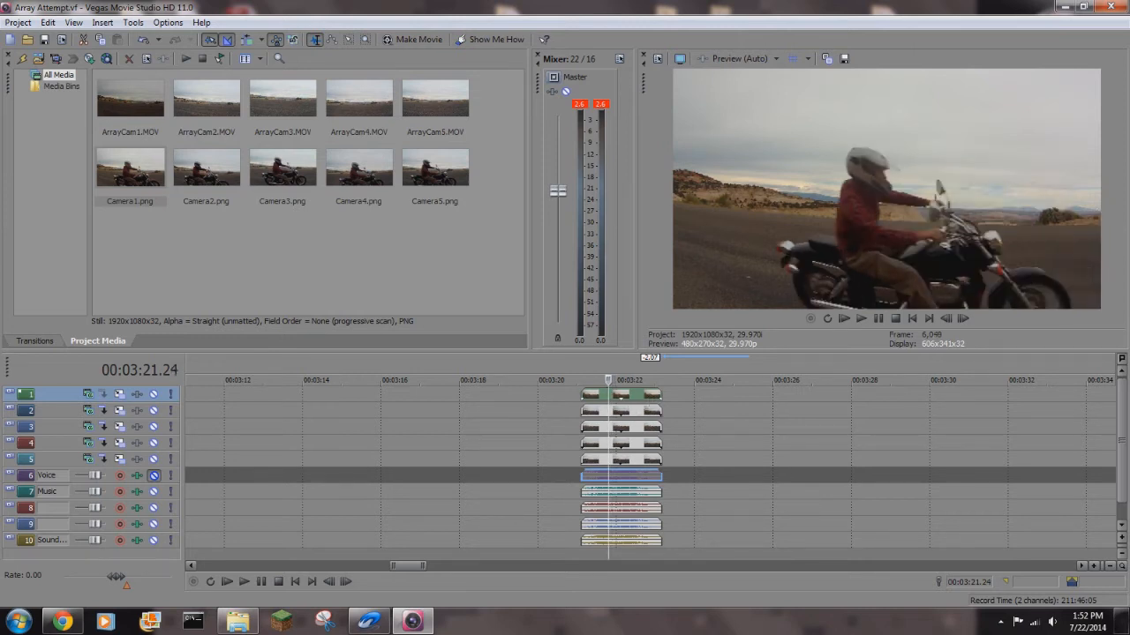
{"action": "left_click_drag", "start_coordinate": [660, 394], "coordinate": [608, 394]}
Step: Delete the clips on video tracks 2, 3 and 4 together with their audio
{"action": "left_click", "coordinate": [611, 415]}
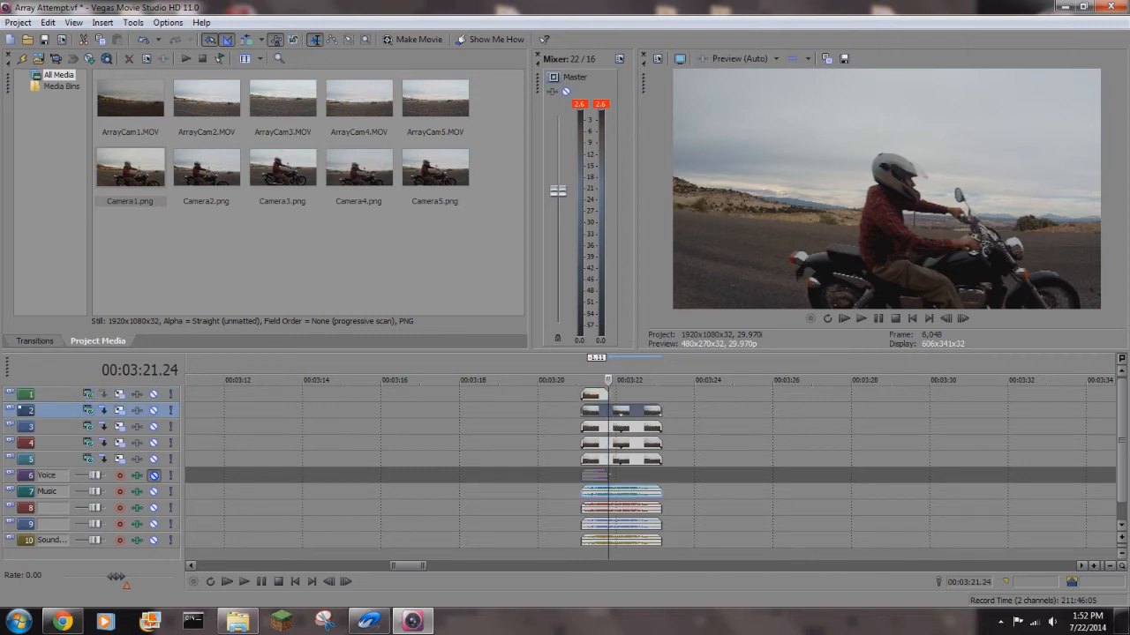
{"action": "key", "text": "Delete"}
{"action": "left_click", "coordinate": [613, 429]}
{"action": "key", "text": "Delete"}
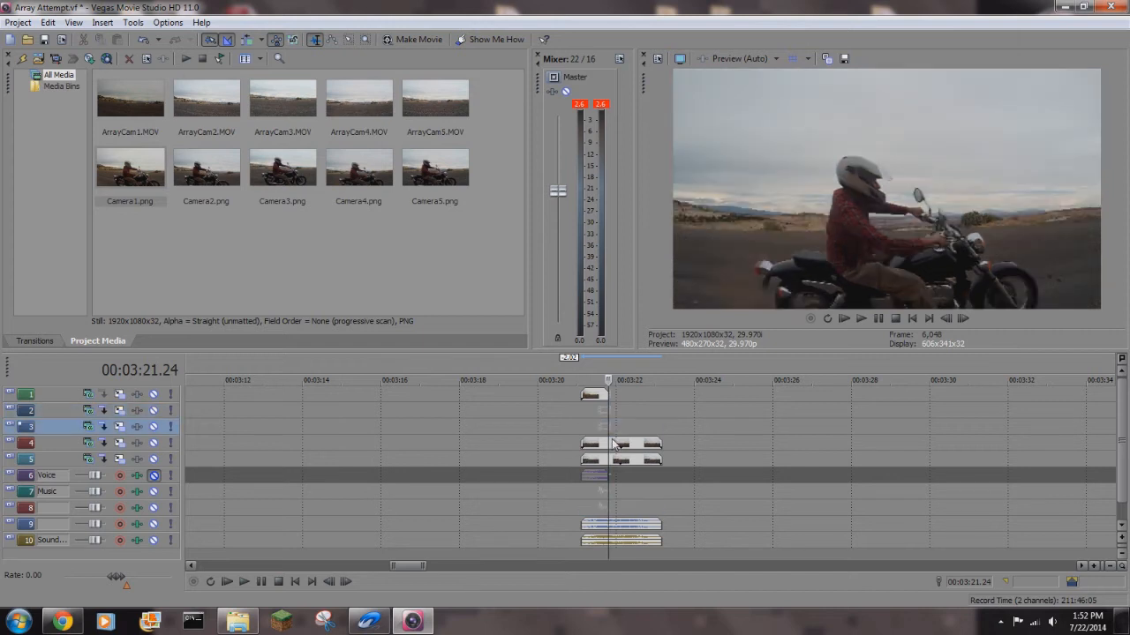
{"action": "left_click", "coordinate": [615, 443]}
{"action": "key", "text": "Delete"}
Step: Trim the start of the track 5 clip to the freeze frame at 00:03:21.24
{"action": "left_click", "coordinate": [608, 461]}
{"action": "scroll", "coordinate": [588, 466], "scroll_direction": "up", "scroll_amount": 3}
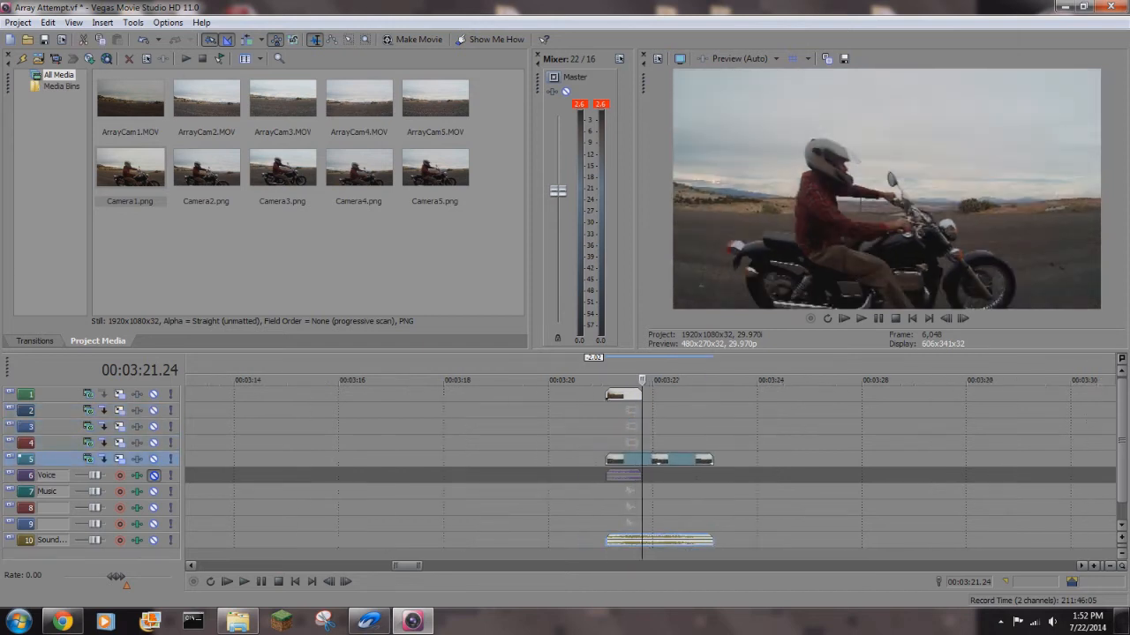
{"action": "left_click_drag", "start_coordinate": [570, 459], "coordinate": [641, 459]}
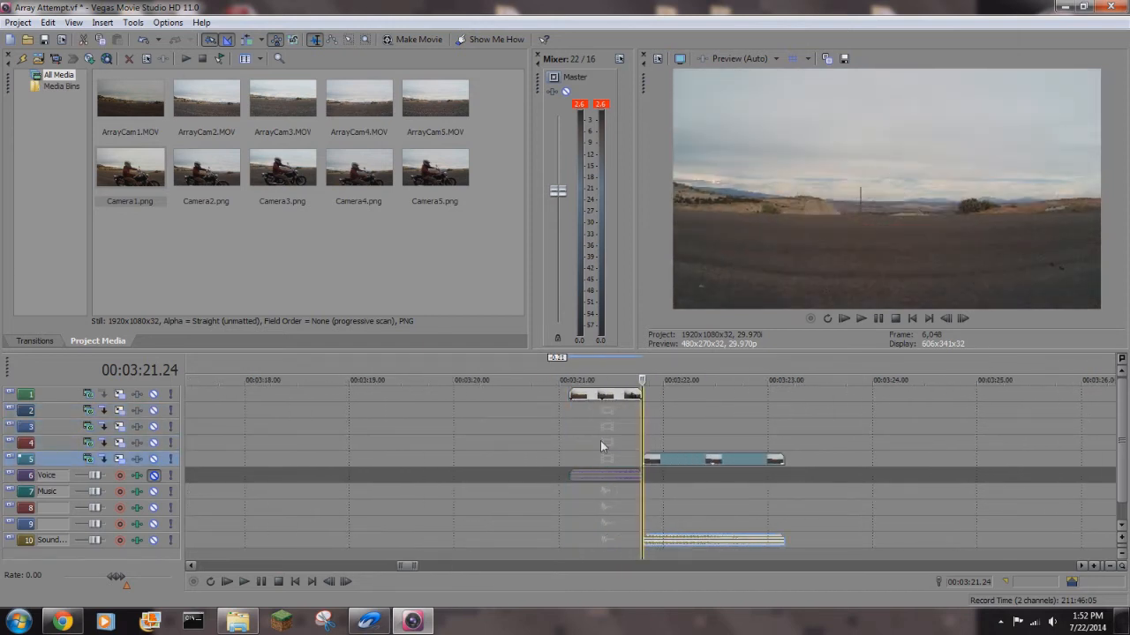
Step: Play back the start of the trimmed track 1 clip to check the cut
{"action": "left_click", "coordinate": [574, 440]}
{"action": "key", "text": "space"}
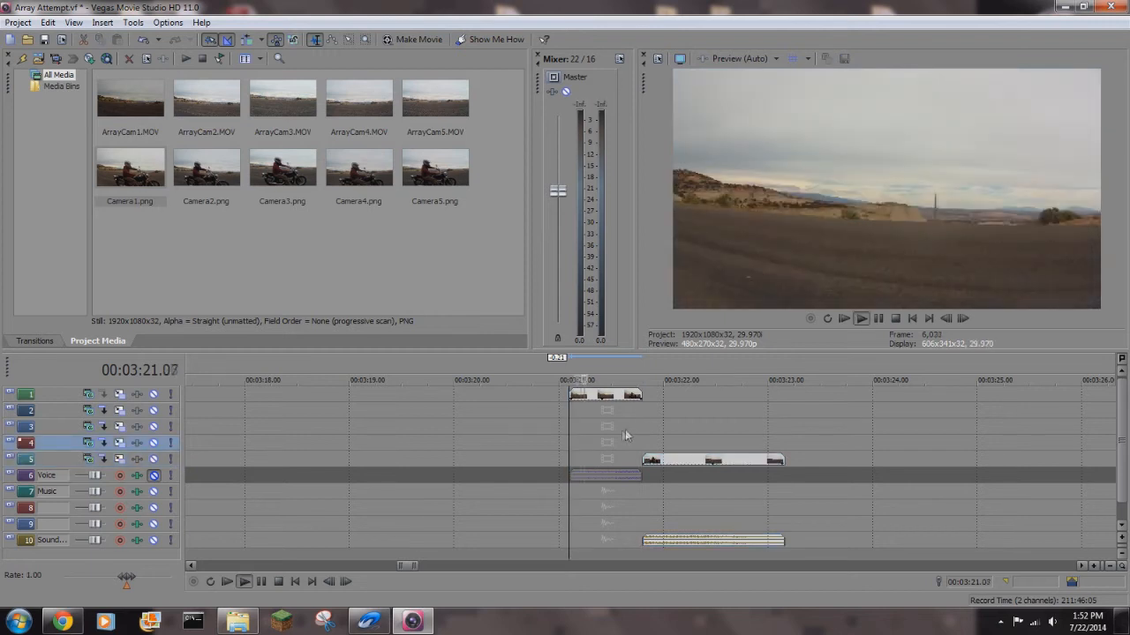
{"action": "key", "text": "space"}
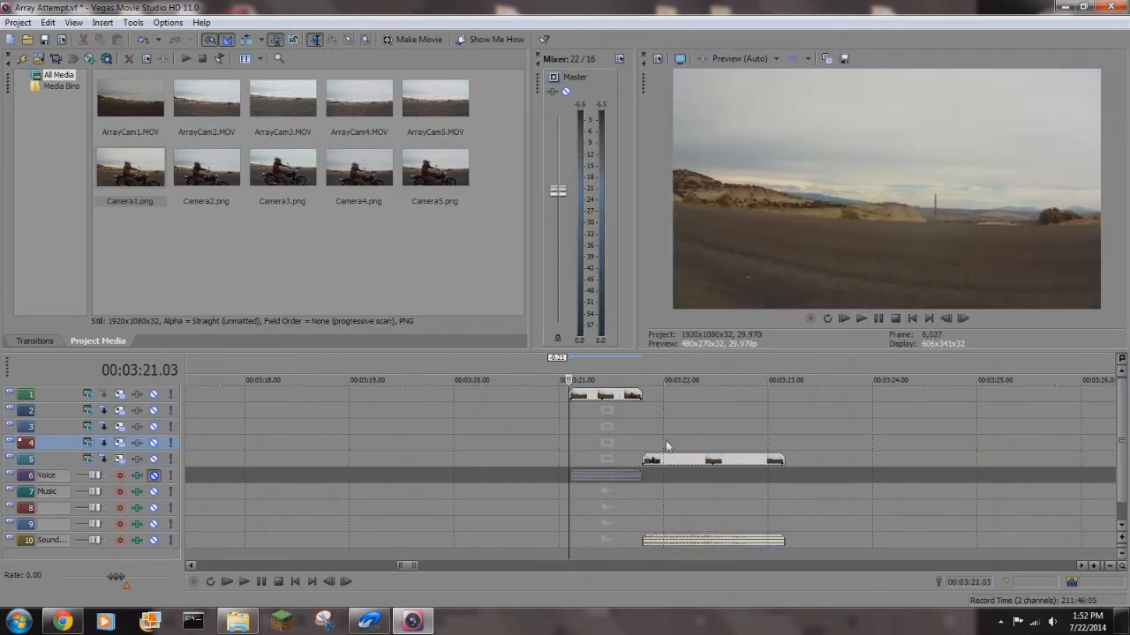
Step: Move the track 1 clip with its audio onto track 5 and shift the closing clip further along that track
{"action": "scroll", "coordinate": [652, 444], "scroll_direction": "down", "scroll_amount": 3}
{"action": "scroll", "coordinate": [321, 456], "scroll_direction": "down", "scroll_amount": 8}
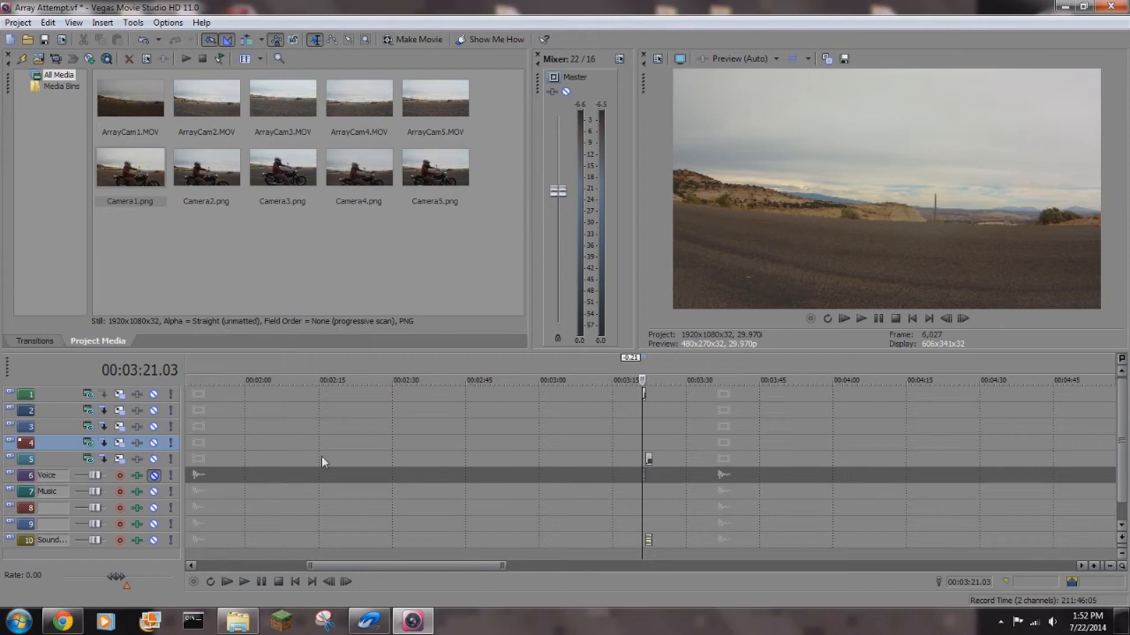
{"action": "scroll", "coordinate": [494, 462], "scroll_direction": "up", "scroll_amount": 10}
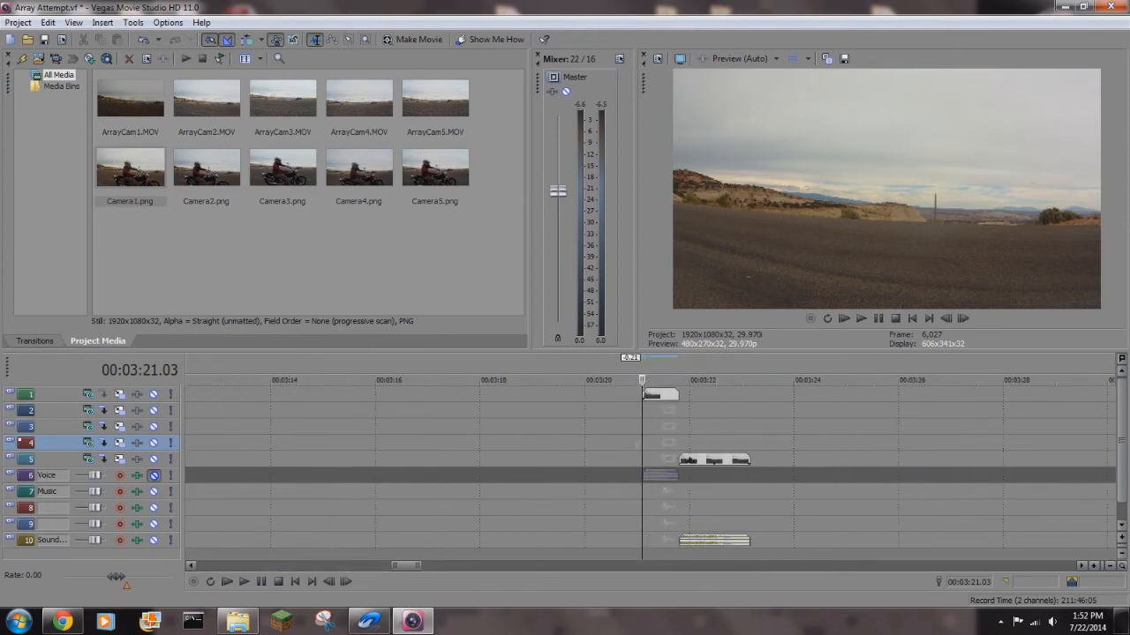
{"action": "left_click_drag", "start_coordinate": [660, 464], "coordinate": [629, 467]}
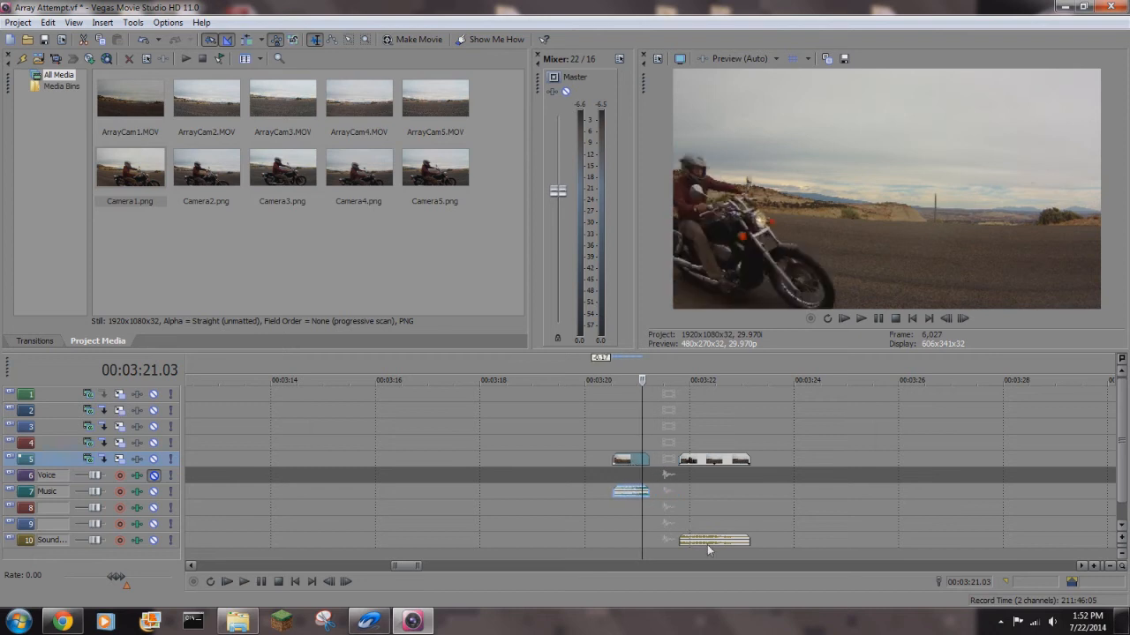
{"action": "left_click_drag", "start_coordinate": [708, 541], "coordinate": [833, 462]}
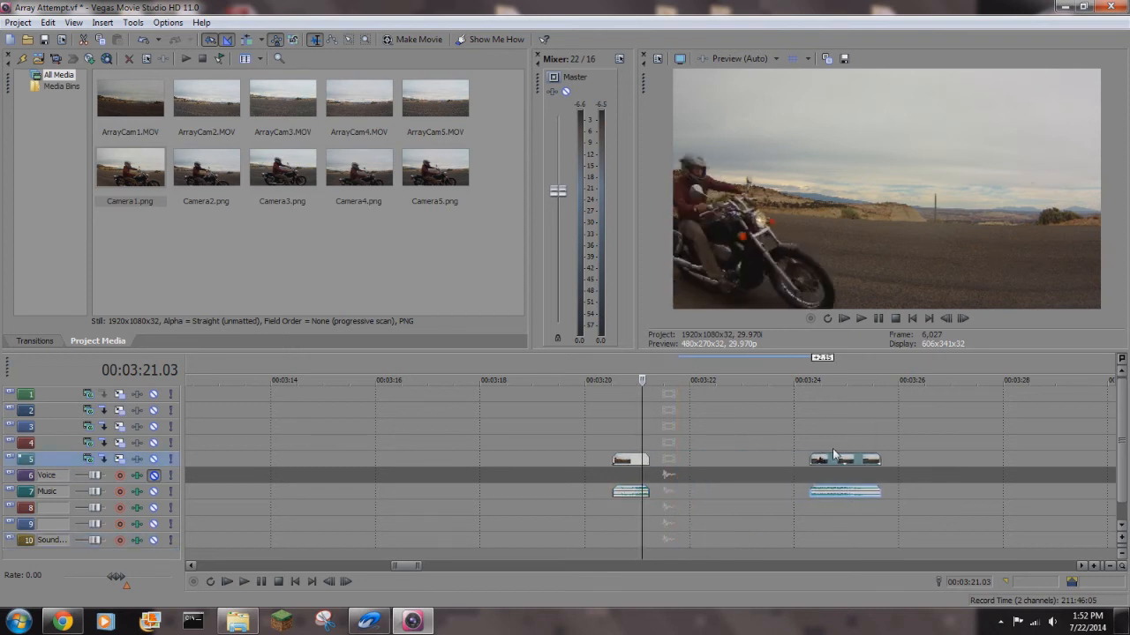
Step: Place the stills Camera1.png to Camera5.png one after another on video track 4, above the opening clip
{"action": "left_click", "coordinate": [166, 178]}
{"action": "left_click", "coordinate": [420, 178], "text": "shift"}
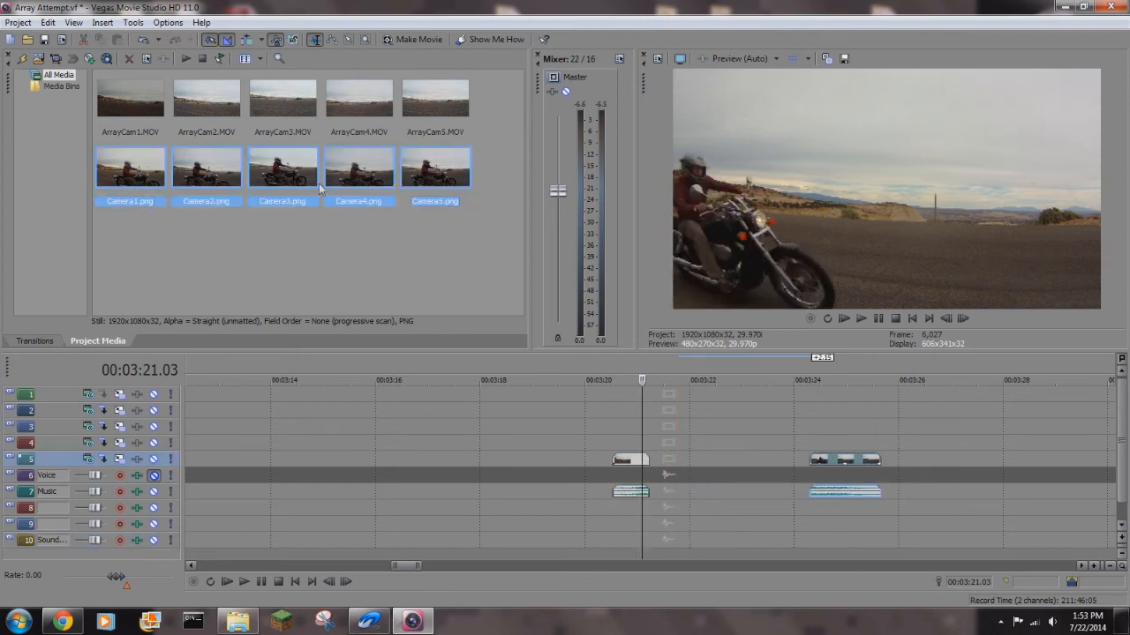
{"action": "left_click_drag", "start_coordinate": [150, 173], "coordinate": [635, 448]}
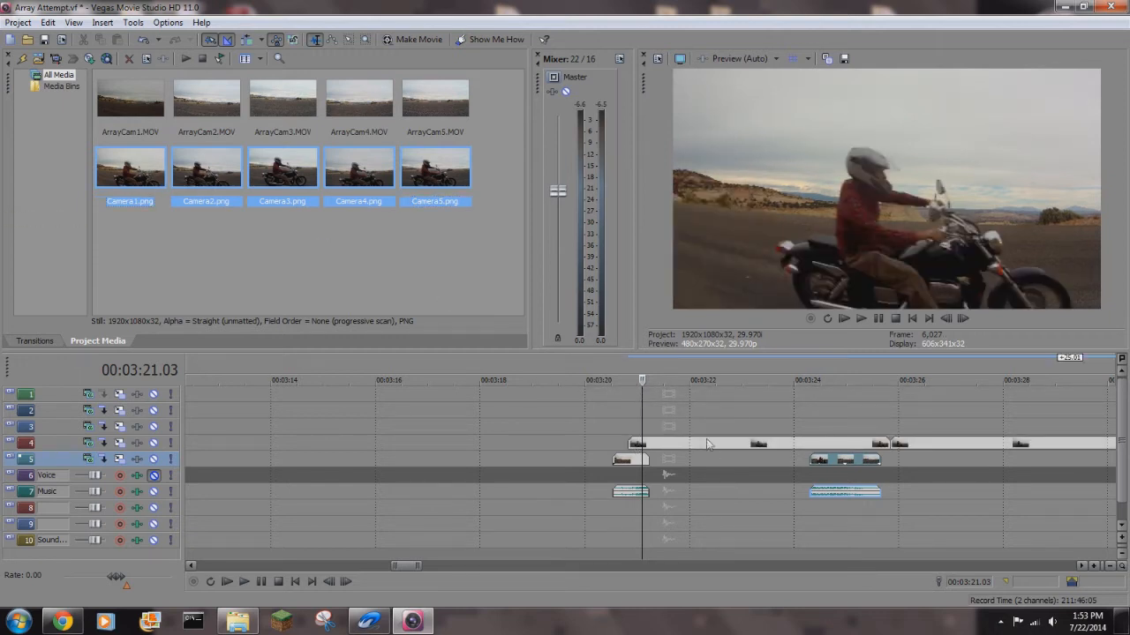
Step: Shorten the camera stills on track 4 and pull them together into one consecutive run
{"action": "left_click", "coordinate": [674, 445]}
{"action": "scroll", "coordinate": [677, 448], "scroll_direction": "down", "scroll_amount": 5}
{"action": "scroll", "coordinate": [677, 447], "scroll_direction": "down", "scroll_amount": 3}
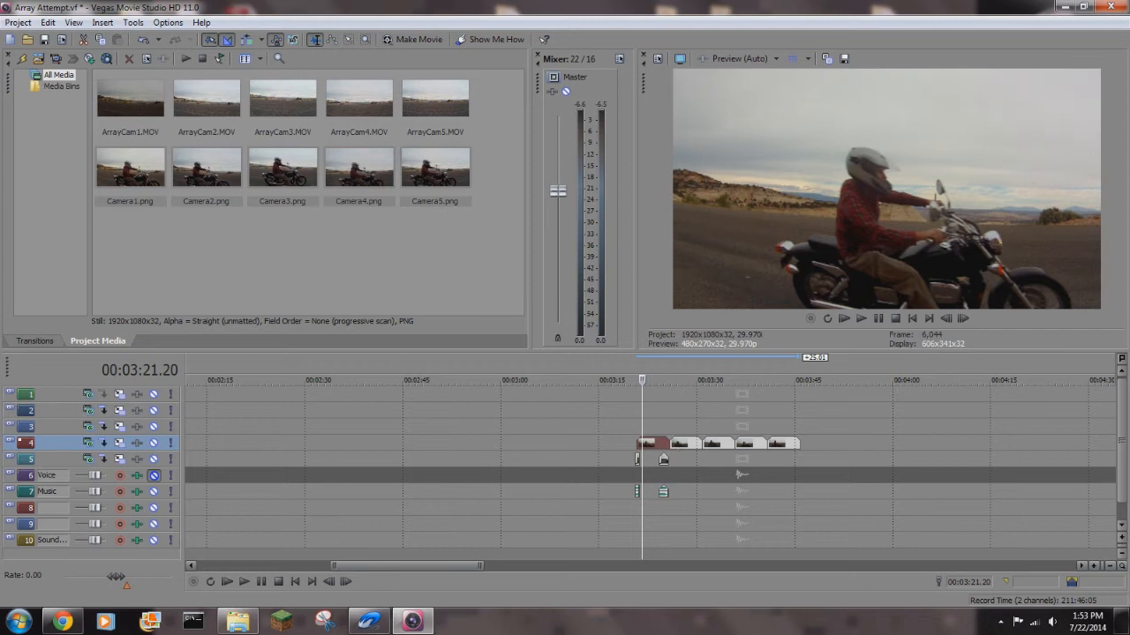
{"action": "mouse_move", "coordinate": [668, 446]}
{"action": "left_mouse_down"}
{"action": "mouse_move", "coordinate": [640, 446]}
{"action": "mouse_move", "coordinate": [720, 447]}
{"action": "mouse_move", "coordinate": [673, 450]}
{"action": "left_mouse_up"}
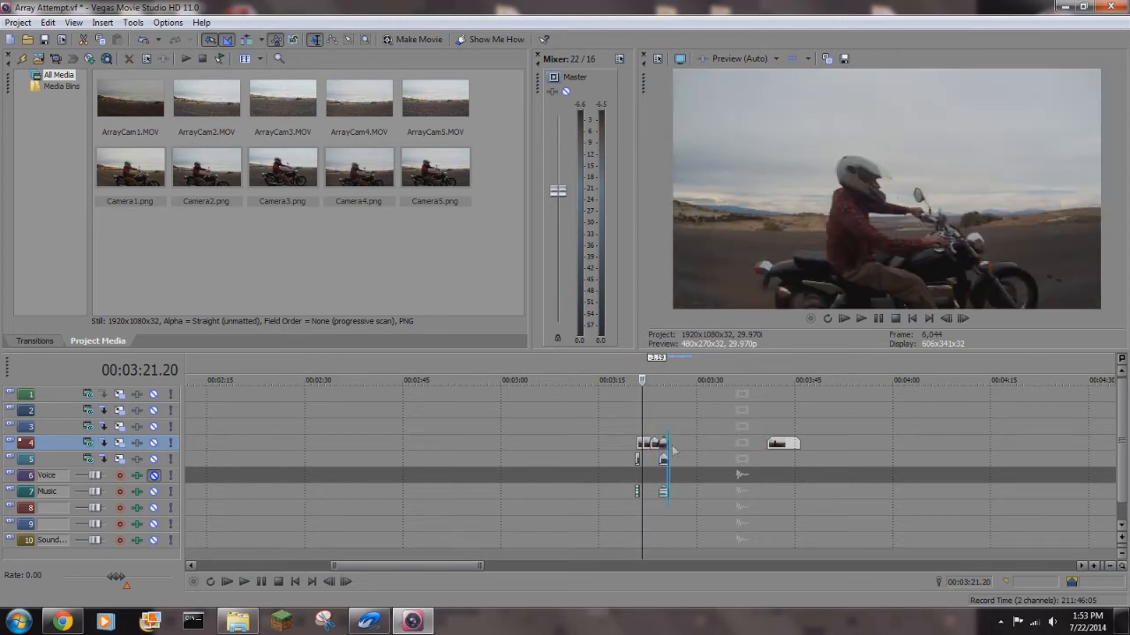
{"action": "left_click_drag", "start_coordinate": [775, 444], "coordinate": [667, 446]}
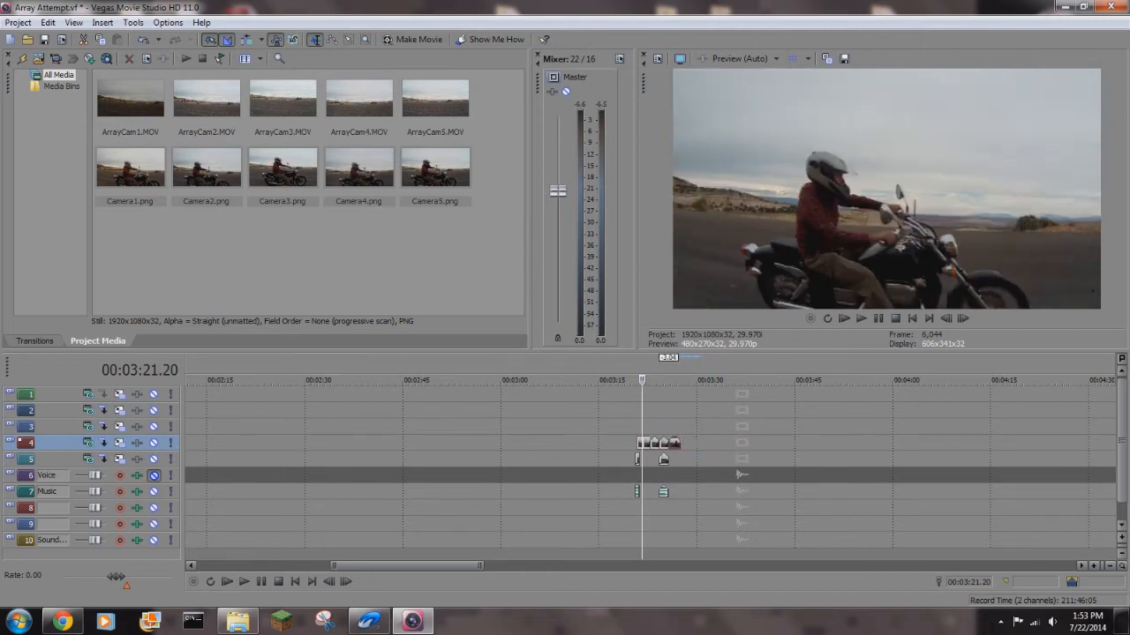
Step: Spread the opening and closing clips on track 5 apart to make room for the five stills
{"action": "scroll", "coordinate": [676, 450], "scroll_direction": "up", "scroll_amount": 6}
{"action": "left_click_drag", "start_coordinate": [600, 461], "coordinate": [525, 459]}
{"action": "left_click_drag", "start_coordinate": [805, 460], "coordinate": [971, 458]}
Step: Move the five camera stills onto track 5 in order between the opening and closing clips, undoing misplaced moves
{"action": "left_click_drag", "start_coordinate": [615, 447], "coordinate": [673, 458]}
{"action": "key", "text": "ctrl+z"}
{"action": "key", "text": "ctrl+z"}
{"action": "key", "text": "ctrl+z"}
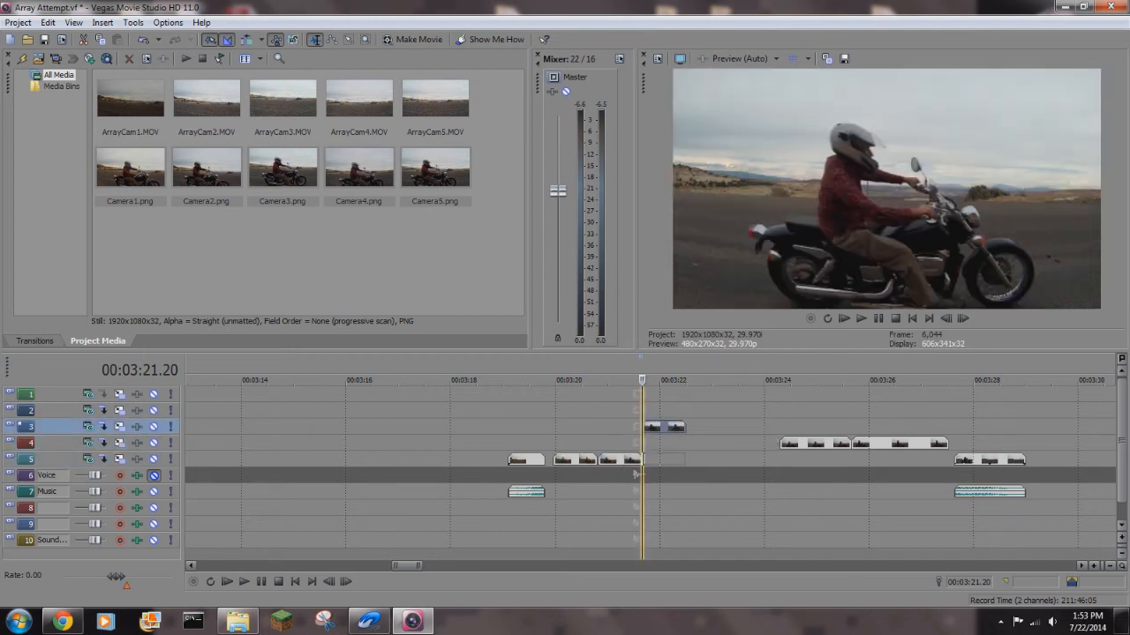
{"action": "left_click", "coordinate": [783, 443]}
{"action": "left_click_drag", "start_coordinate": [783, 443], "coordinate": [715, 455]}
{"action": "left_click_drag", "start_coordinate": [885, 446], "coordinate": [745, 461]}
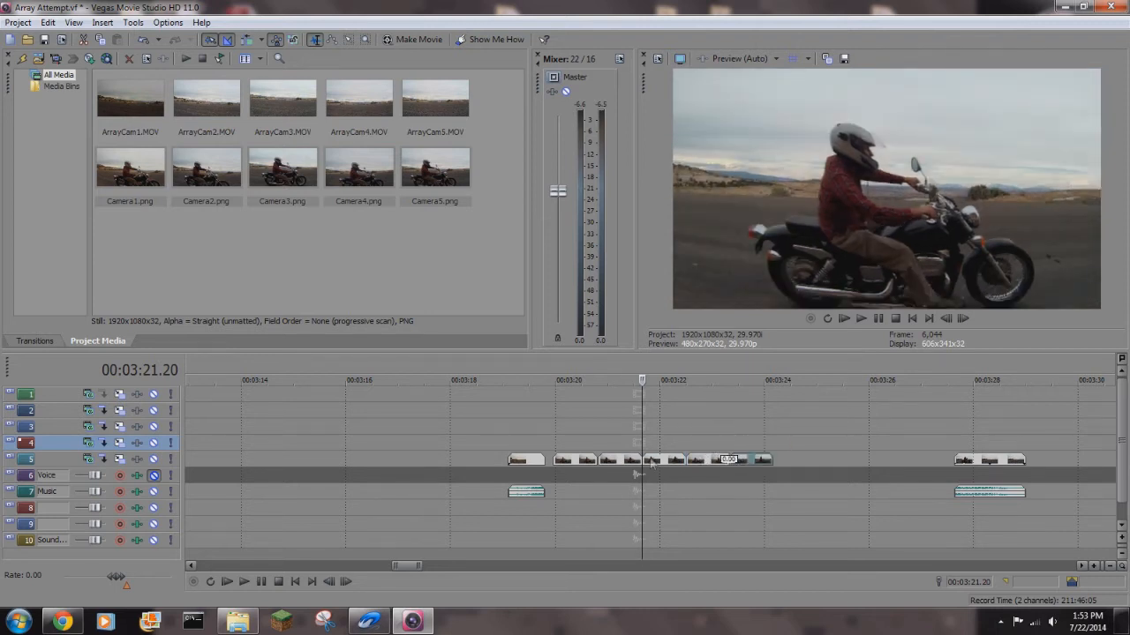
Step: Close the gaps between the stills on track 5, overlapping neighbouring stills by three frames as short crossfades
{"action": "scroll", "coordinate": [651, 461], "scroll_direction": "up", "scroll_amount": 4}
{"action": "scroll", "coordinate": [439, 470], "scroll_direction": "down", "scroll_amount": 1}
{"action": "left_click_drag", "start_coordinate": [418, 461], "coordinate": [656, 463]}
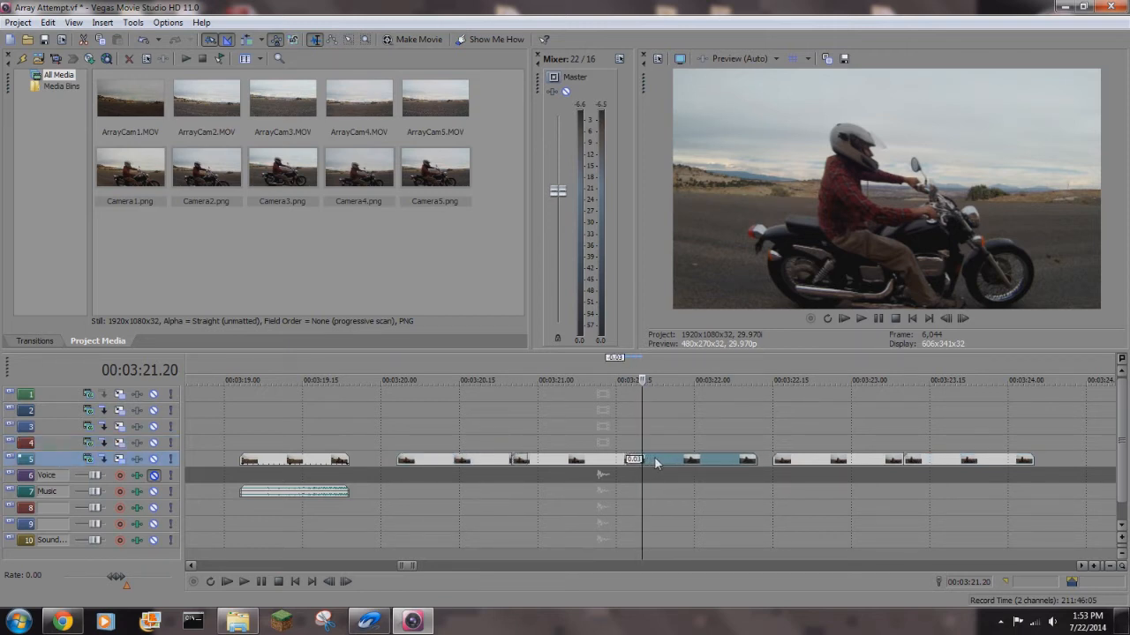
{"action": "left_click_drag", "start_coordinate": [817, 467], "coordinate": [894, 467]}
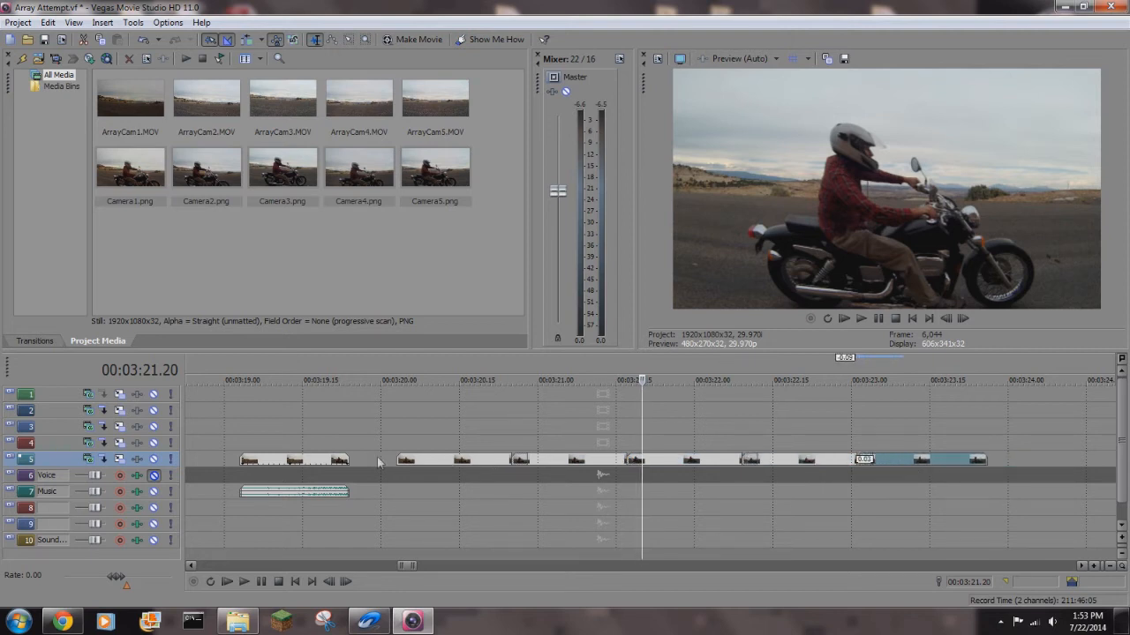
Step: Join the opening clip to the first still and the closing clip to the last still on track 5
{"action": "left_click_drag", "start_coordinate": [324, 466], "coordinate": [345, 466]}
{"action": "scroll", "coordinate": [361, 460], "scroll_direction": "down", "scroll_amount": 5}
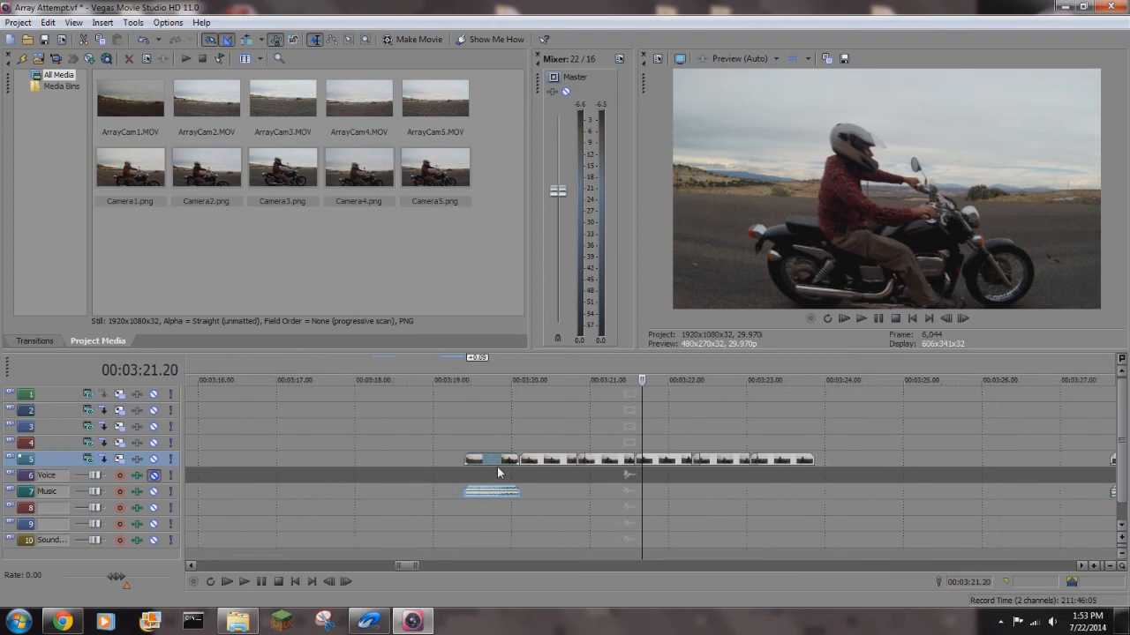
{"action": "left_click_drag", "start_coordinate": [887, 460], "coordinate": [740, 461]}
Step: Play back the assembled freeze sequence from its beginning, and replay the transition out of the first still
{"action": "left_click", "coordinate": [553, 438]}
{"action": "key", "text": "space"}
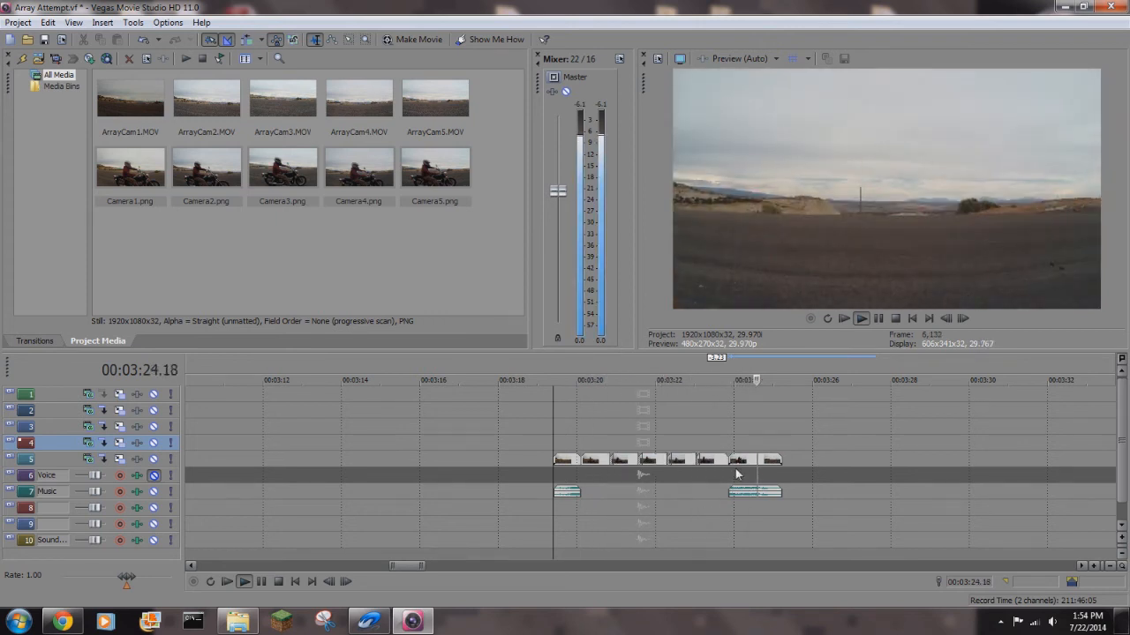
{"action": "key", "text": "space"}
{"action": "left_click", "coordinate": [590, 453]}
{"action": "scroll", "coordinate": [606, 475], "scroll_direction": "up", "scroll_amount": 5}
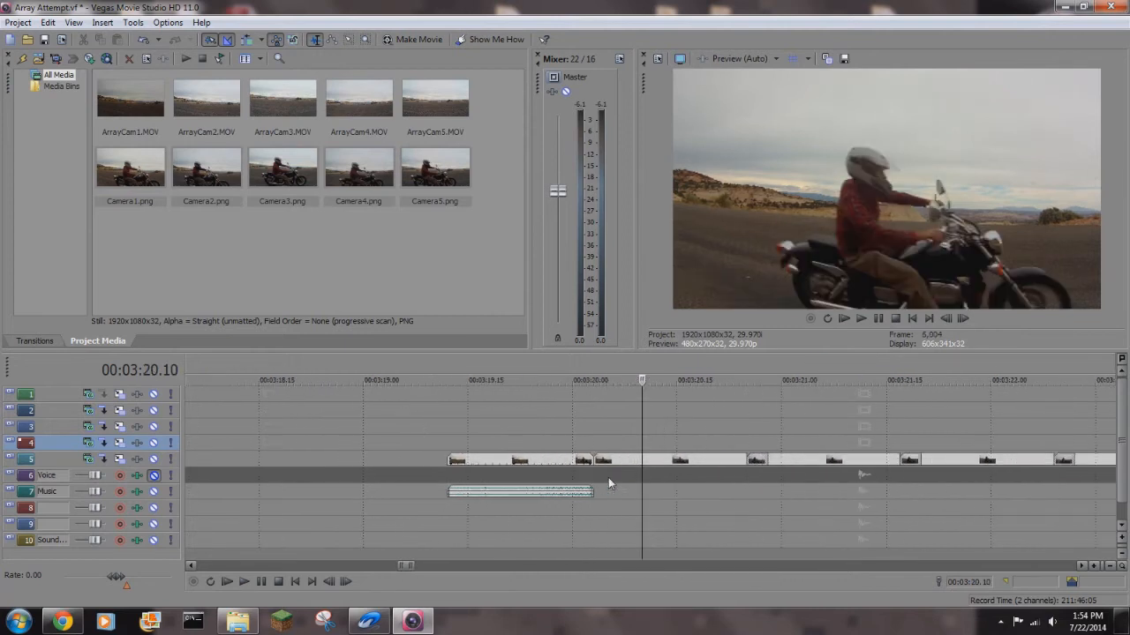
{"action": "left_click", "coordinate": [663, 459]}
{"action": "key", "text": "space"}
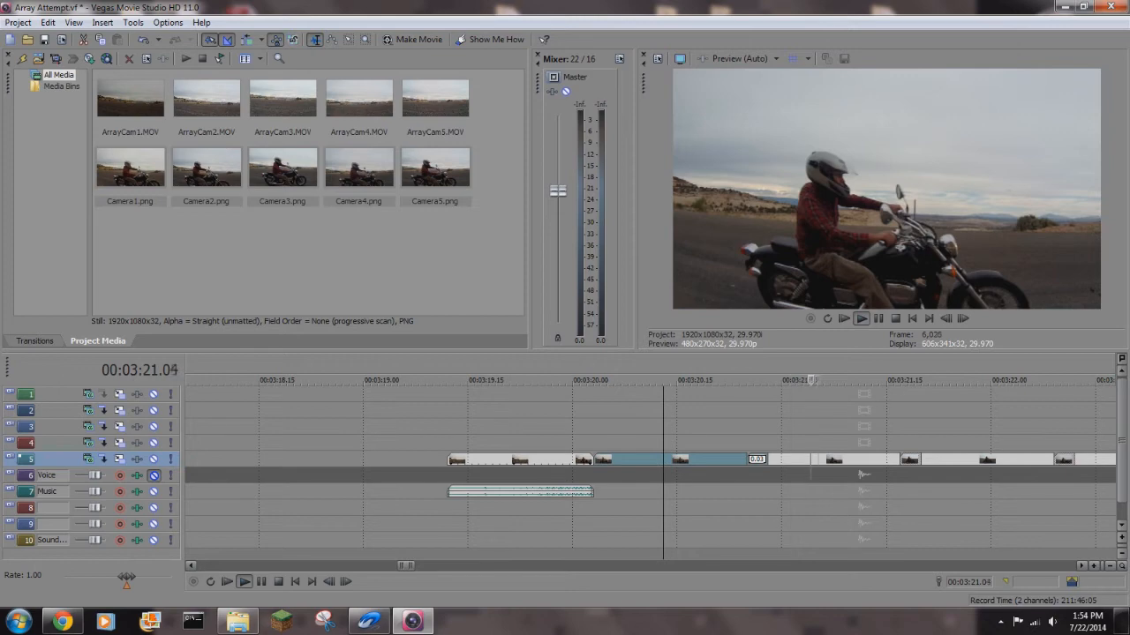
{"action": "key", "text": "space"}
Step: Crop the Camera1 still to 1,280 by 720 in Event Pan/Crop, centred around the rider at about X 949, Y 482
{"action": "scroll", "coordinate": [723, 466], "scroll_direction": "down", "scroll_amount": 4}
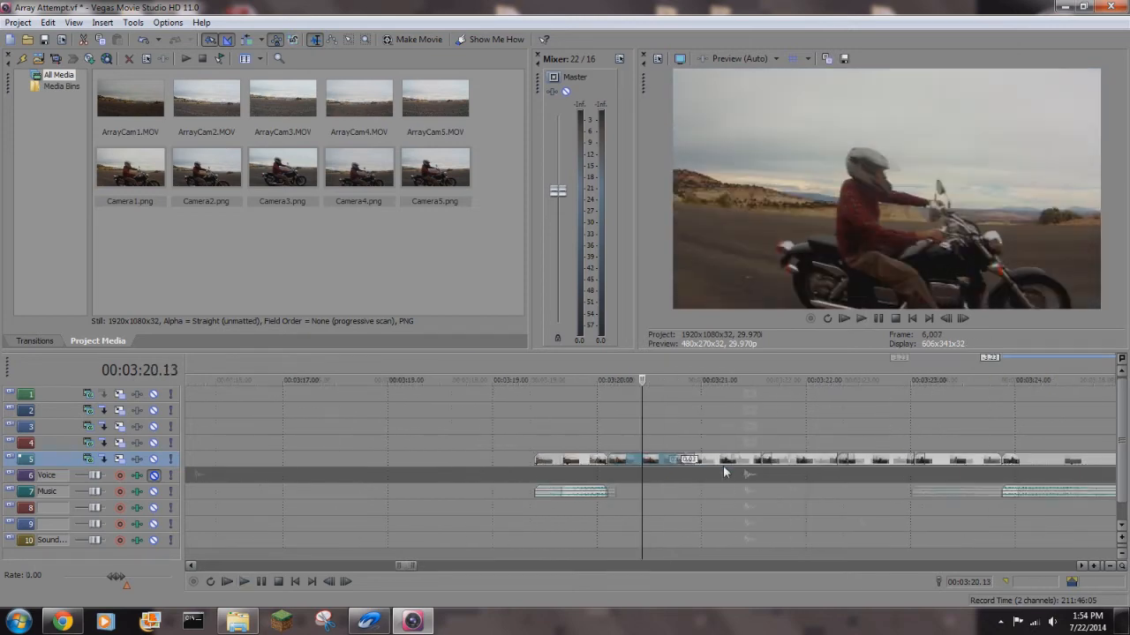
{"action": "left_click", "coordinate": [656, 460]}
{"action": "scroll", "coordinate": [657, 460], "scroll_direction": "up", "scroll_amount": 4}
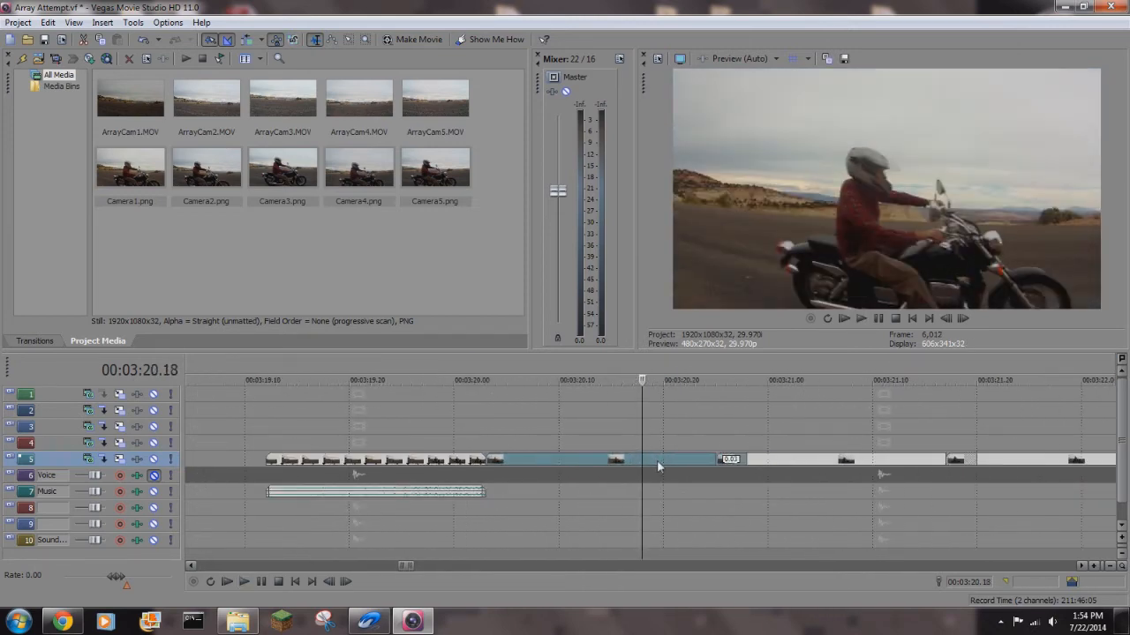
{"action": "right_click", "coordinate": [656, 460]}
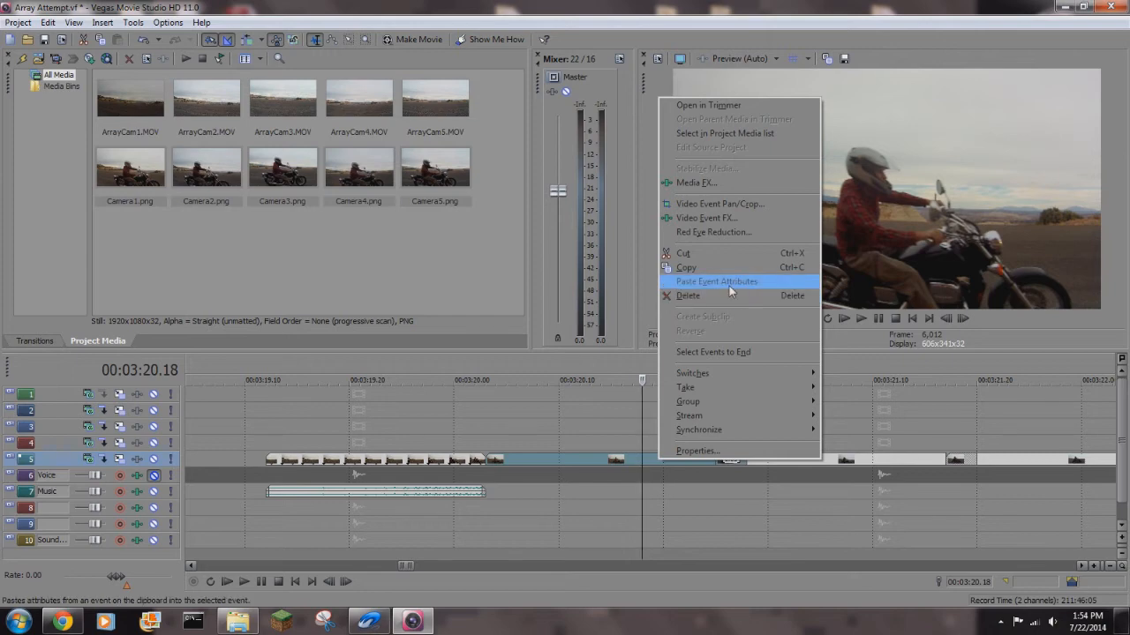
{"action": "left_click", "coordinate": [741, 207]}
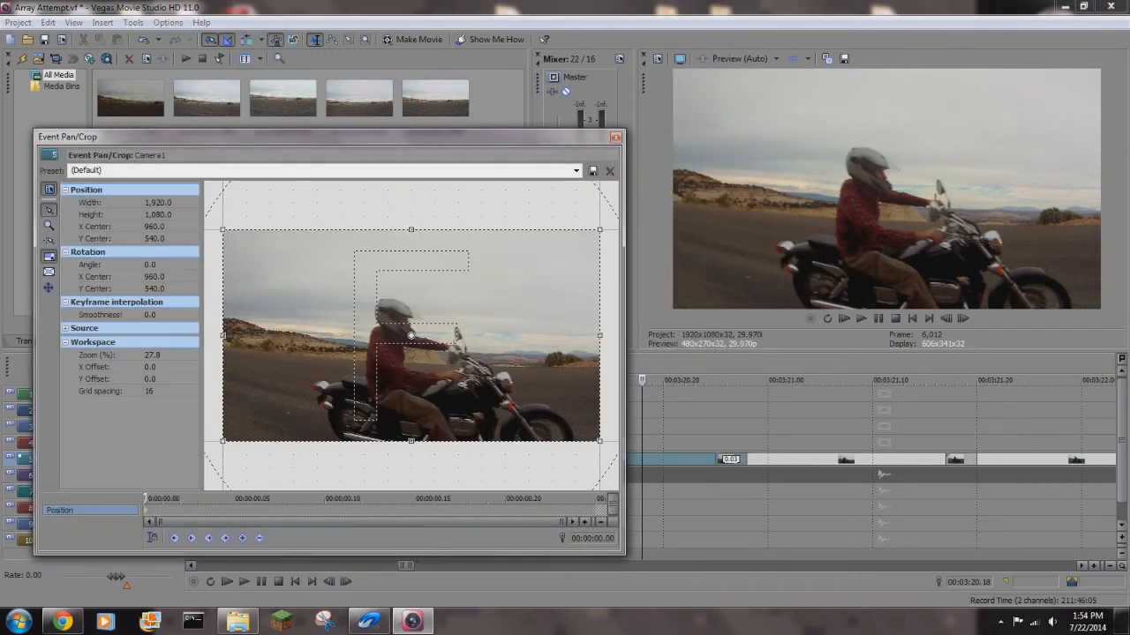
{"action": "left_click", "coordinate": [162, 218]}
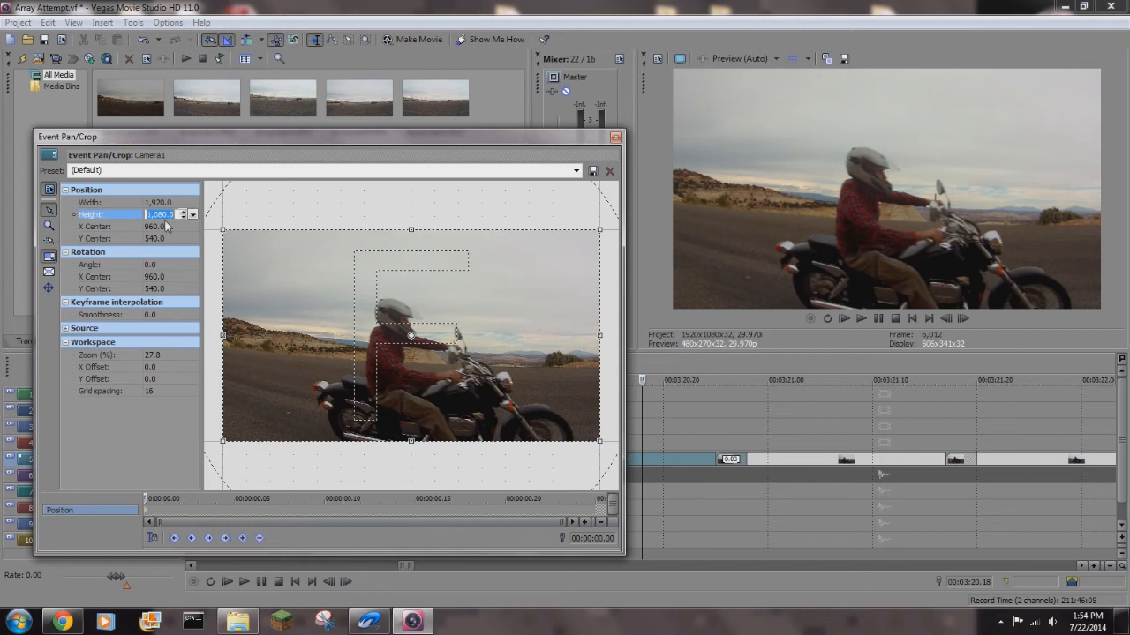
{"action": "key", "text": "Return"}
{"action": "left_click_drag", "start_coordinate": [455, 354], "coordinate": [453, 343]}
{"action": "left_click", "coordinate": [616, 138]}
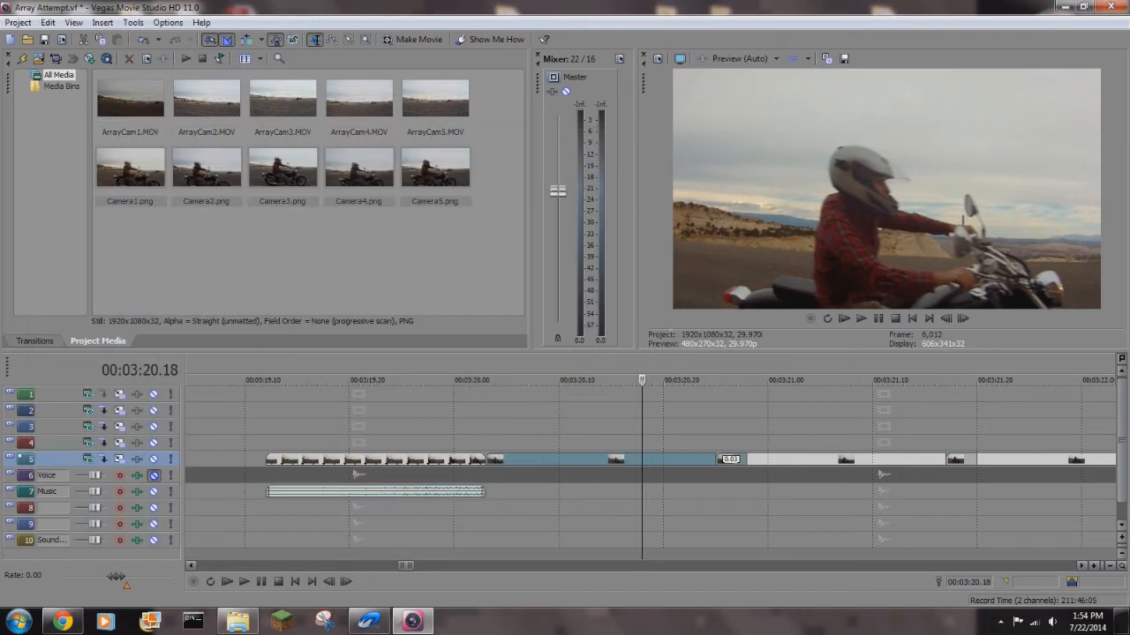
Step: Copy the Camera1 still and paste its event attributes onto the other four camera stills
{"action": "left_click", "coordinate": [674, 459]}
{"action": "right_click", "coordinate": [677, 458]}
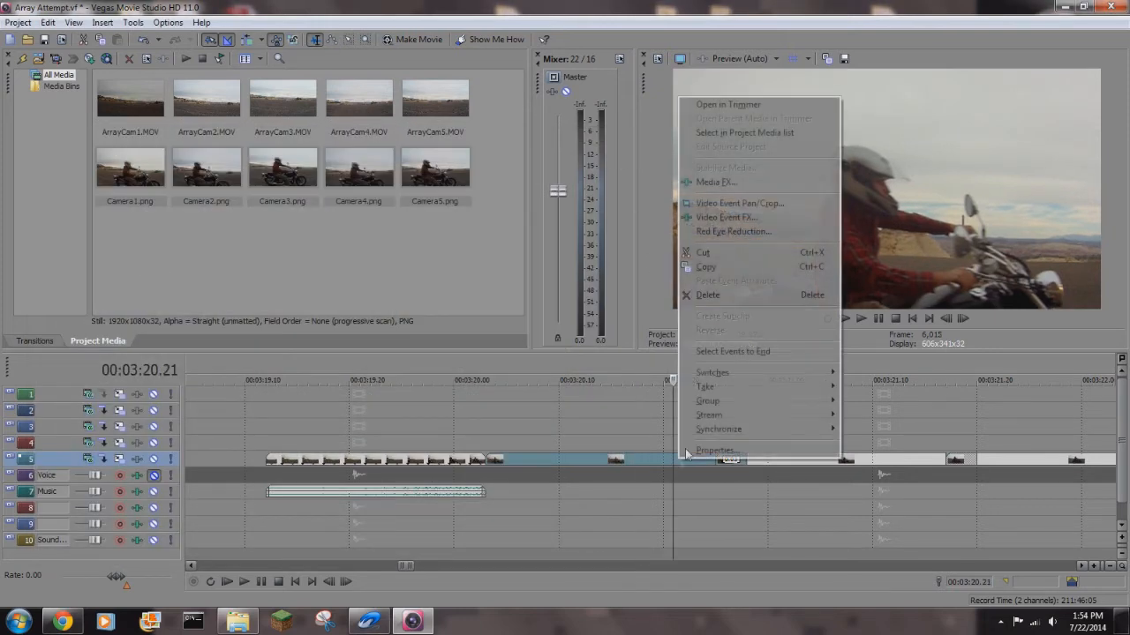
{"action": "left_click", "coordinate": [747, 268]}
{"action": "key", "text": "ctrl+v"}
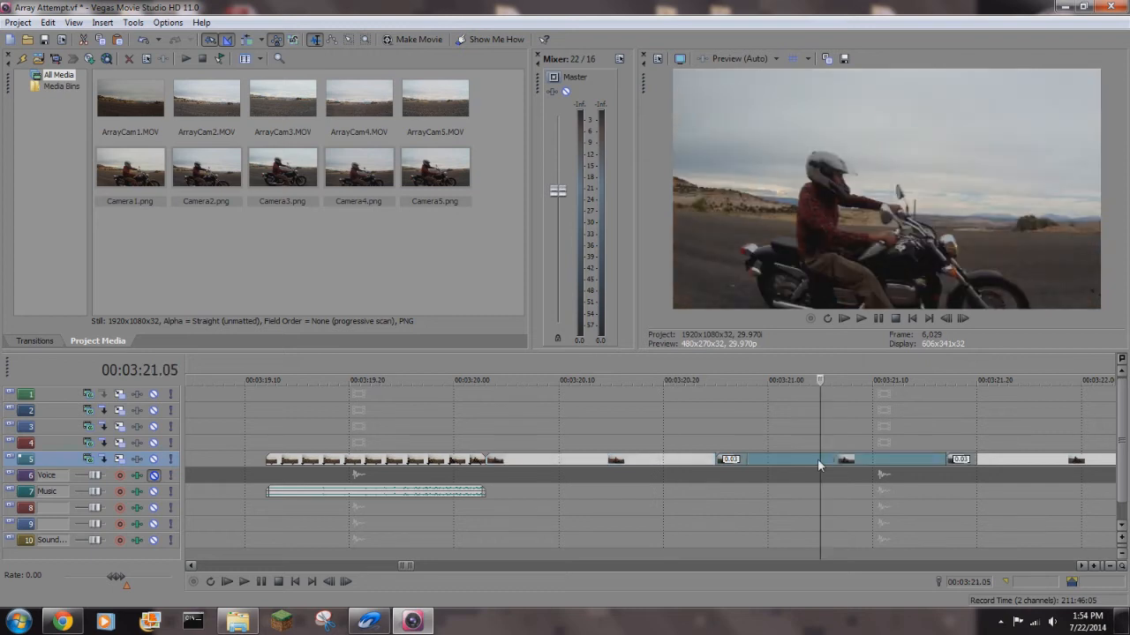
{"action": "scroll", "coordinate": [818, 458], "scroll_direction": "down", "scroll_amount": 3}
{"action": "left_click", "coordinate": [907, 465], "text": "shift"}
{"action": "right_click", "coordinate": [895, 460]}
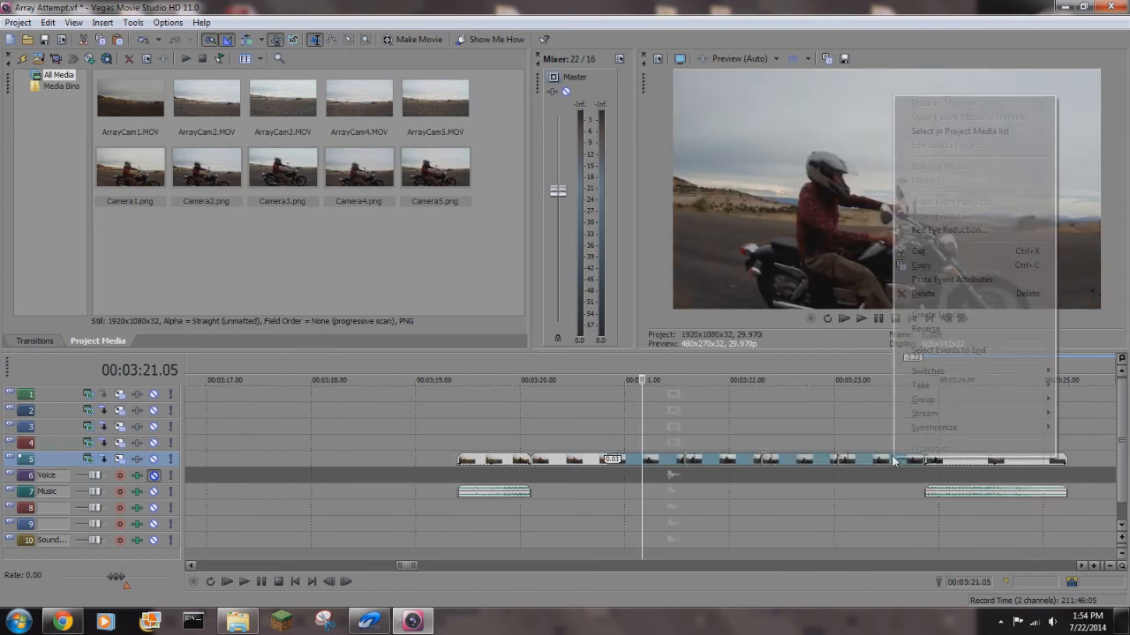
{"action": "left_click", "coordinate": [953, 280]}
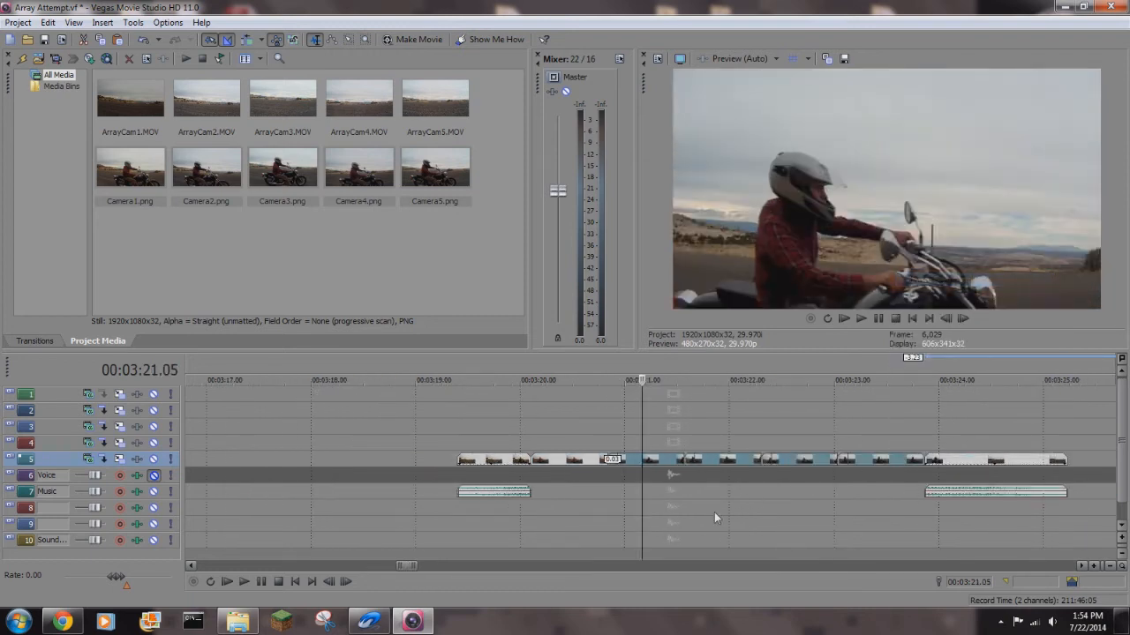
Step: Reposition the Camera2 still's crop frame to about X center 766, Y center 508 in Event Pan/Crop
{"action": "left_click", "coordinate": [659, 465]}
{"action": "scroll", "coordinate": [669, 462], "scroll_direction": "up", "scroll_amount": 4}
{"action": "right_click", "coordinate": [670, 462]}
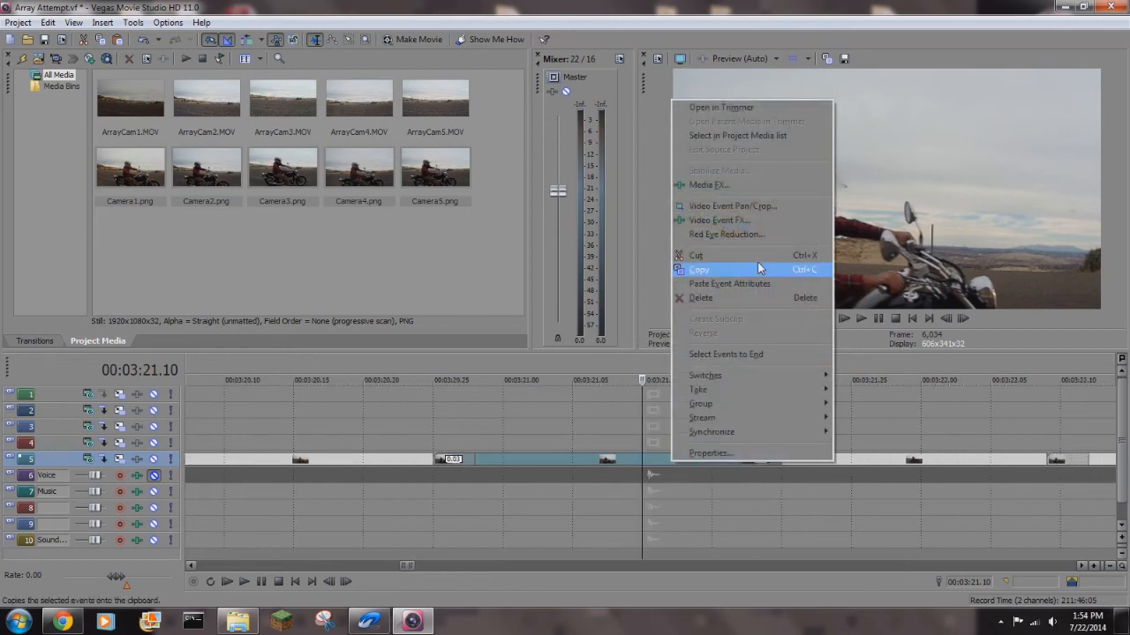
{"action": "left_click", "coordinate": [764, 207]}
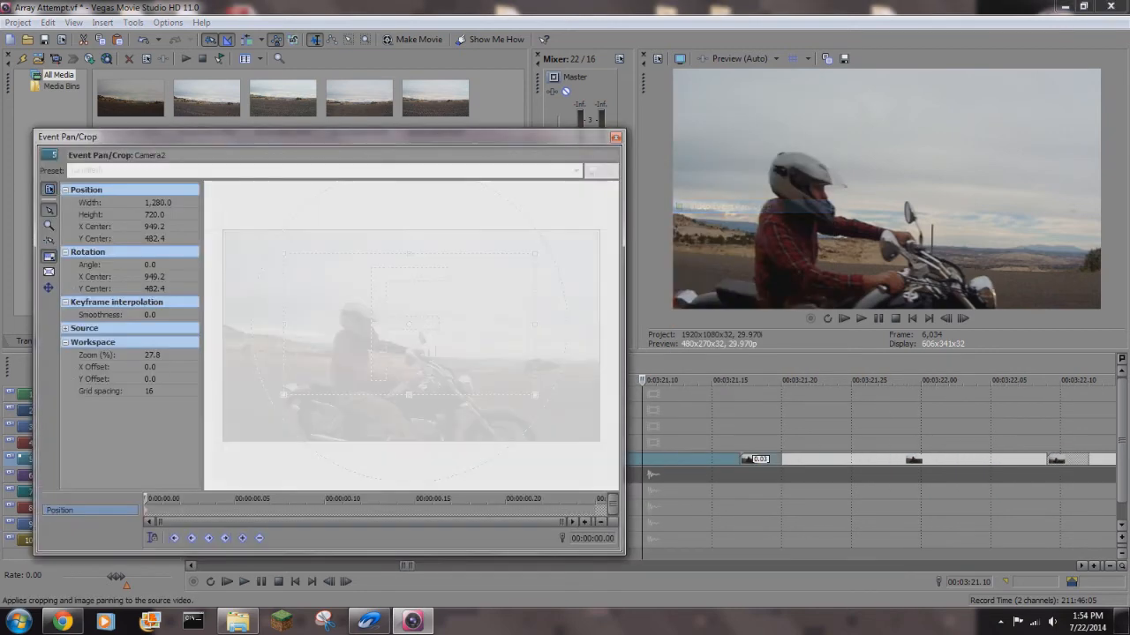
{"action": "left_click_drag", "start_coordinate": [371, 330], "coordinate": [373, 330]}
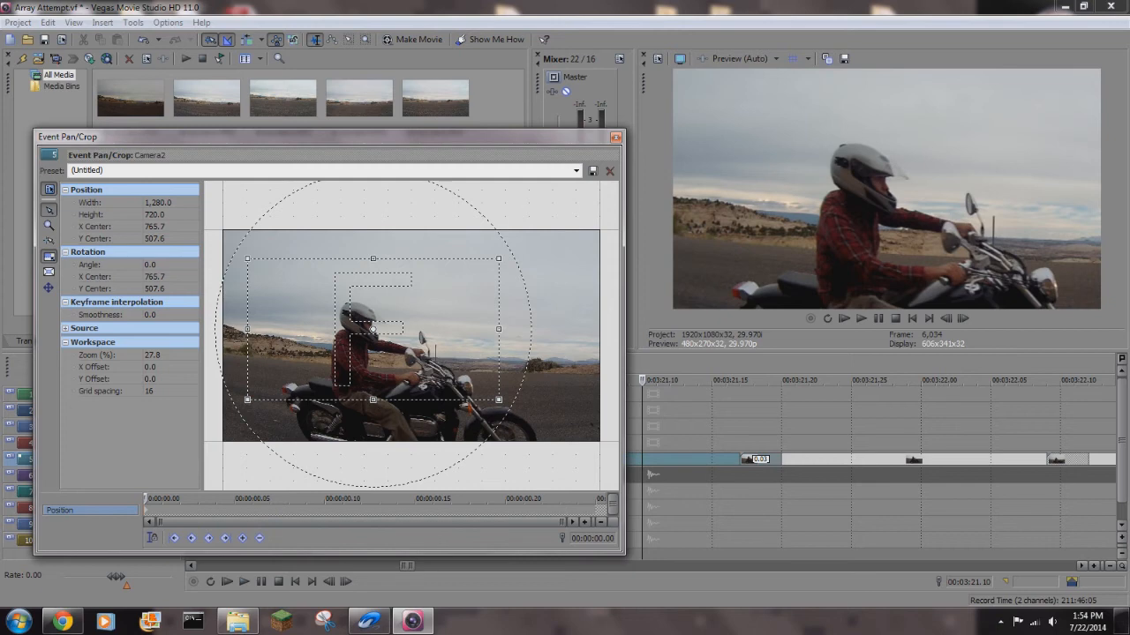
{"action": "left_click", "coordinate": [615, 139]}
Step: Reposition the Camera3 still's crop frame to about X center 888, Y center 382 in Event Pan/Crop
{"action": "left_click", "coordinate": [872, 459]}
{"action": "right_click", "coordinate": [750, 459]}
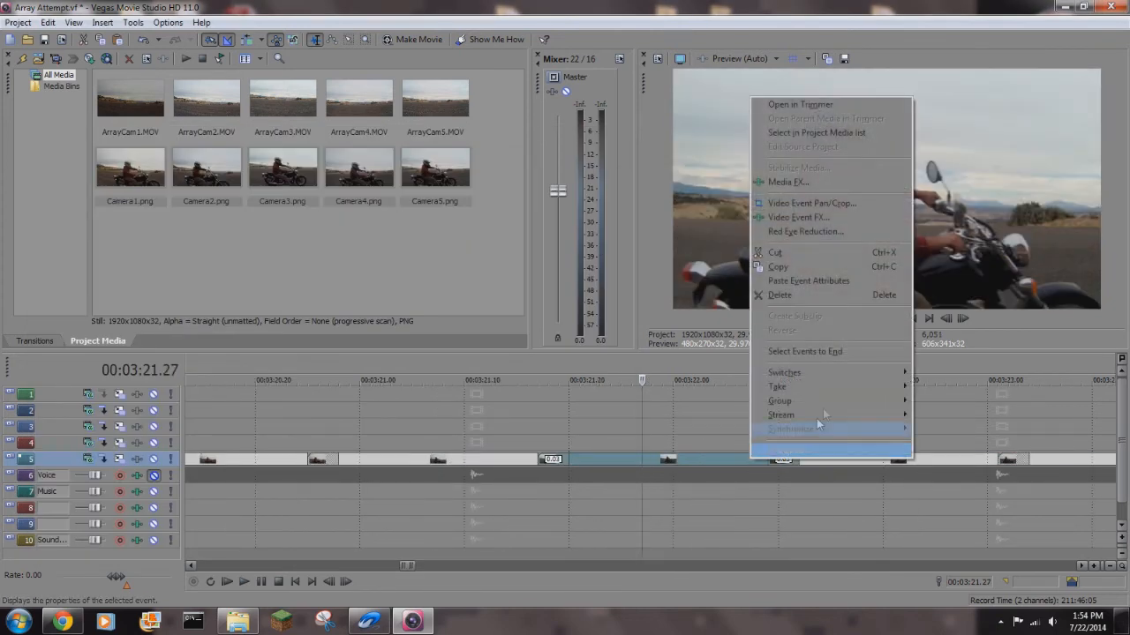
{"action": "left_click", "coordinate": [857, 208]}
{"action": "left_click_drag", "start_coordinate": [409, 324], "coordinate": [397, 305]}
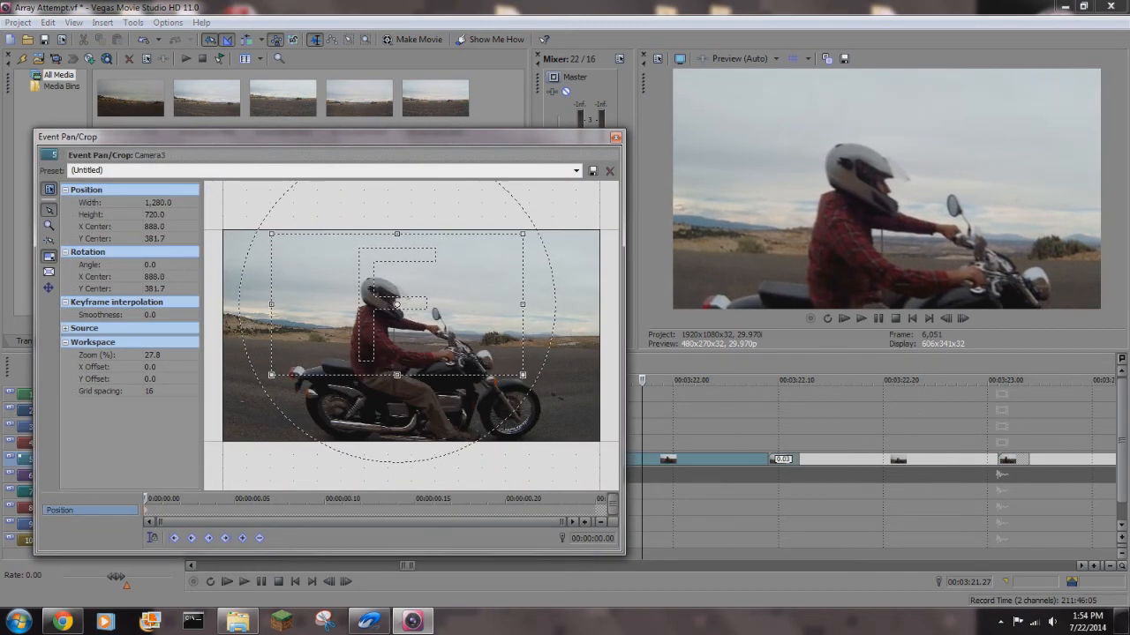
{"action": "left_click", "coordinate": [615, 139]}
Step: Open Event Pan/Crop for the ArrayCam5 clip, add a full-frame position keyframe at 00:00:01.11, and return to the first keyframe
{"action": "left_click", "coordinate": [924, 460]}
{"action": "right_click", "coordinate": [946, 460]}
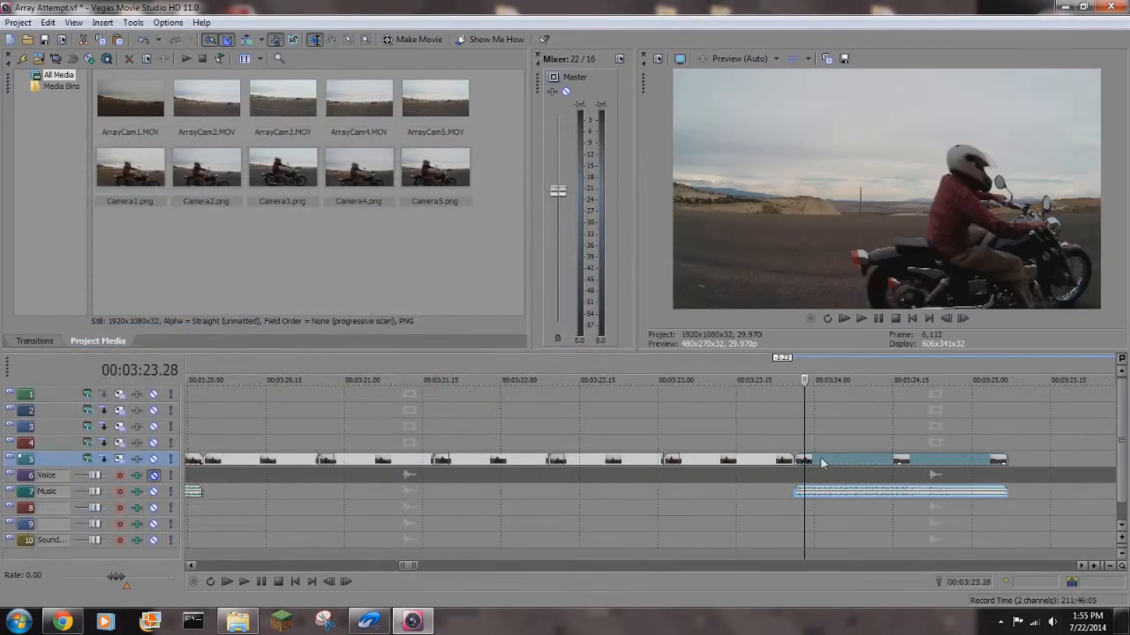
{"action": "right_click", "coordinate": [972, 462]}
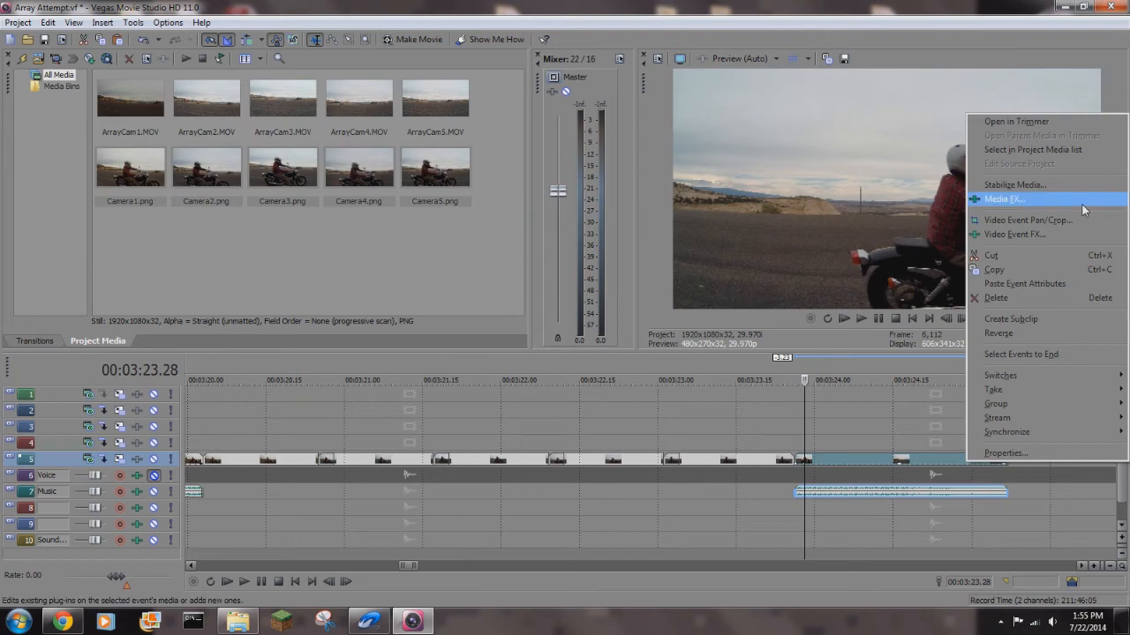
{"action": "left_click", "coordinate": [1006, 221]}
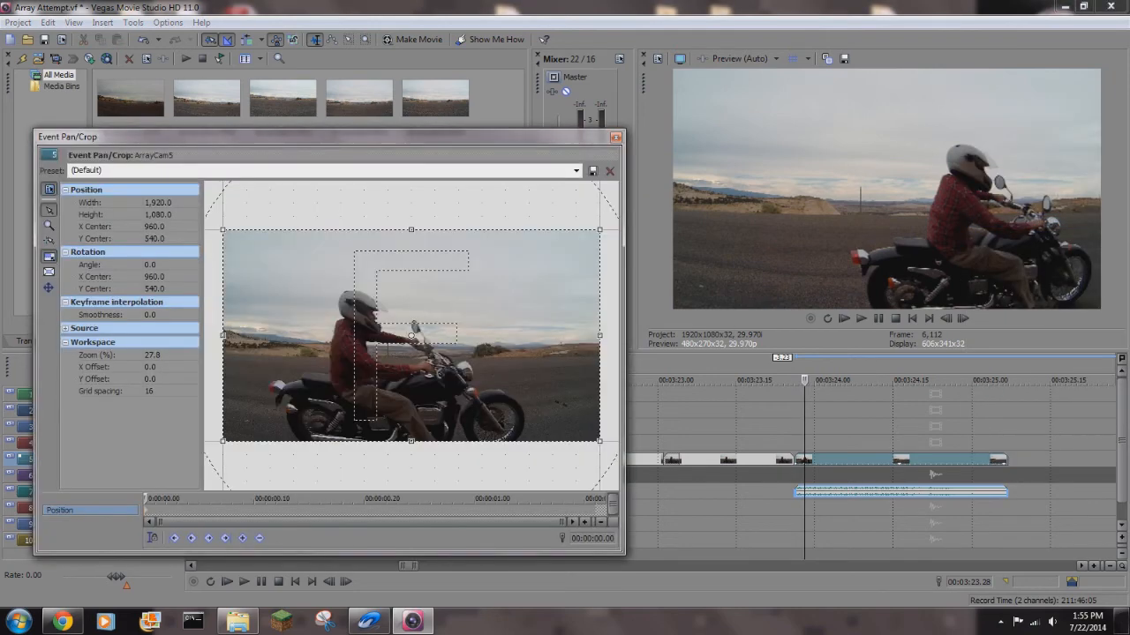
{"action": "left_click", "coordinate": [597, 512]}
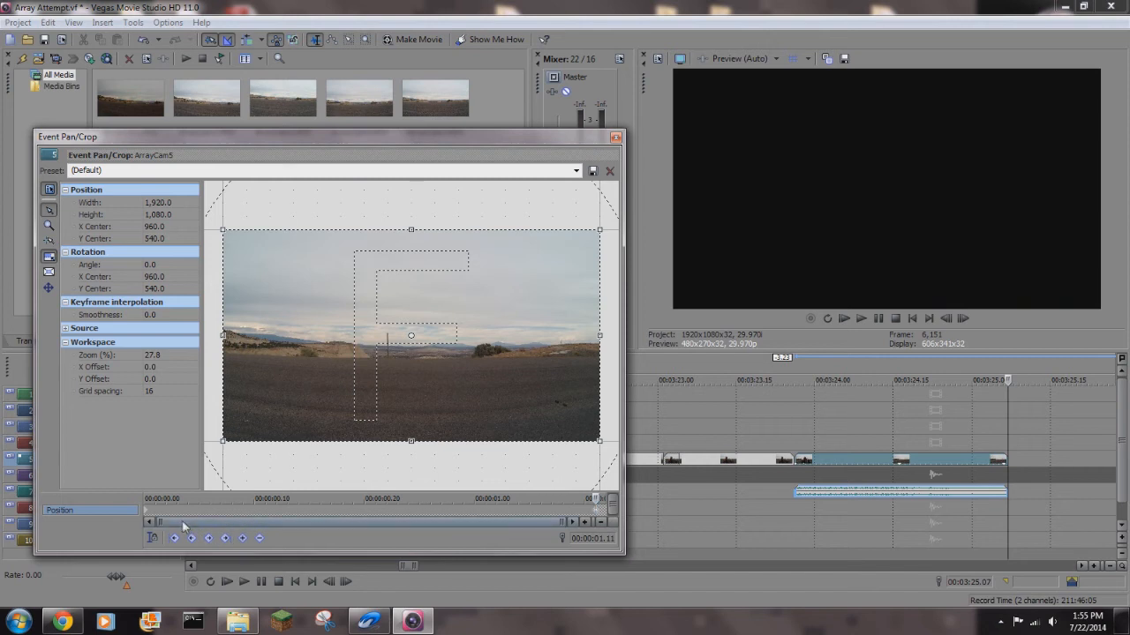
{"action": "left_click", "coordinate": [147, 511]}
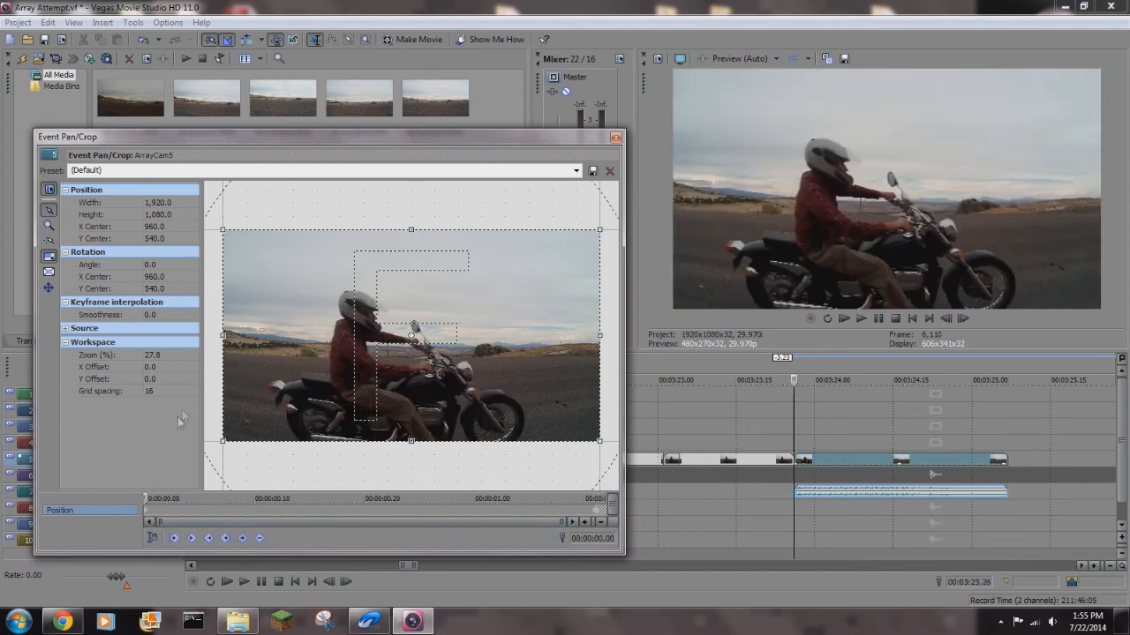
Step: Crop the ArrayCam5 clip's first keyframe to 1,280 by 720, centred around the rider at about X 769, Y 443
{"action": "left_click", "coordinate": [159, 216]}
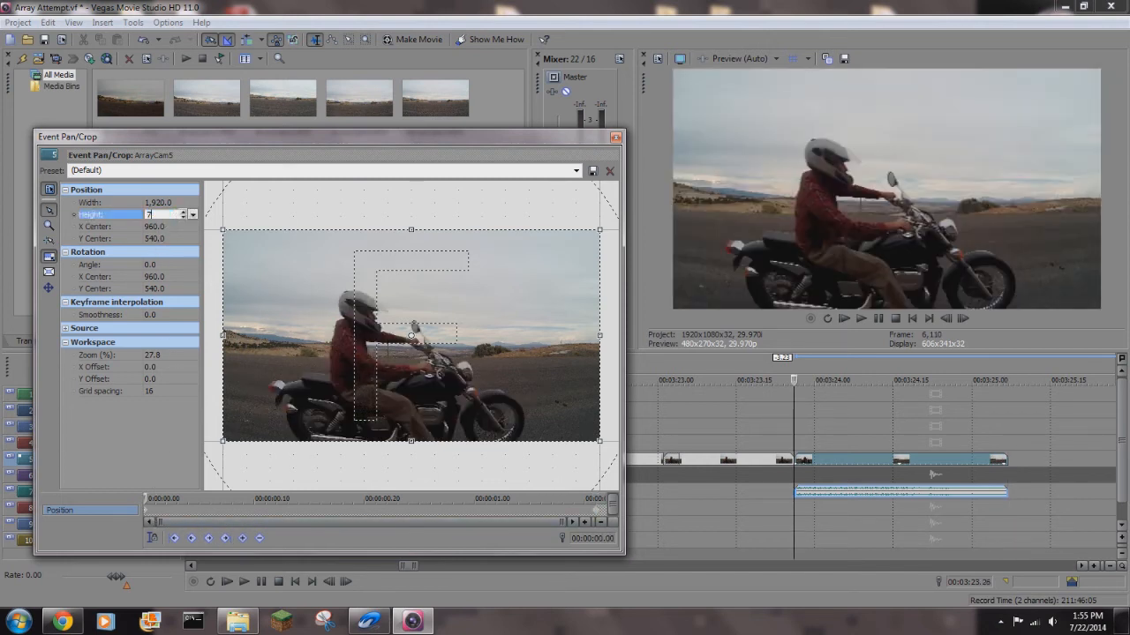
{"action": "key", "text": "Return"}
{"action": "left_click_drag", "start_coordinate": [411, 336], "coordinate": [373, 317]}
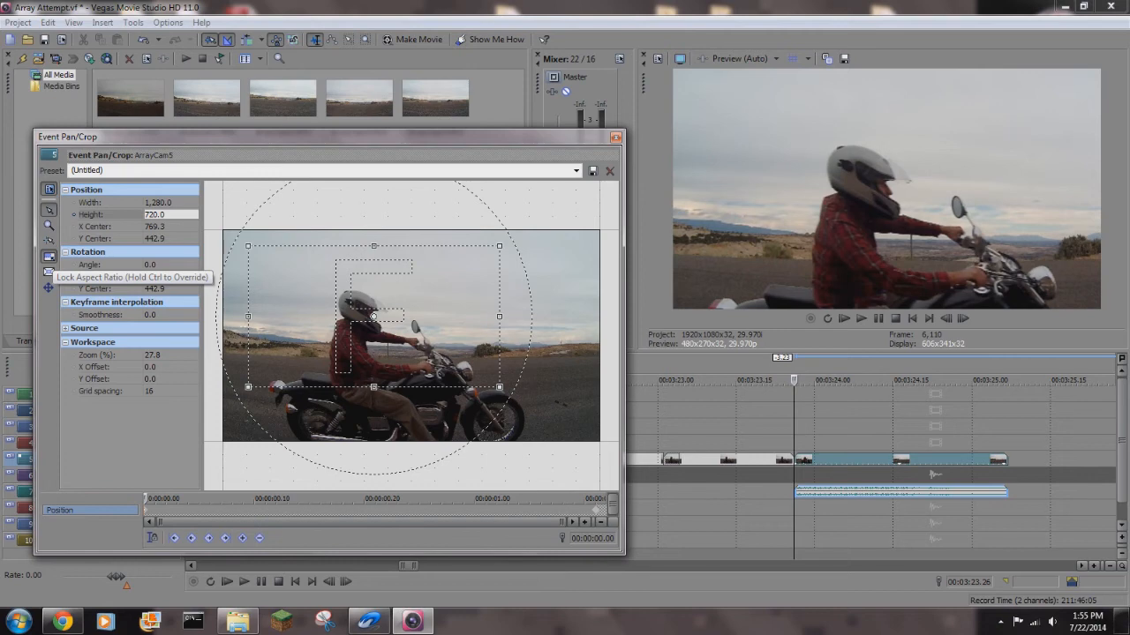
{"action": "left_click", "coordinate": [615, 137]}
Step: Open Event Pan/Crop for the ArrayCam1 clip and place its keyframe cursor at the clip's end, 00:00:00.21
{"action": "left_click", "coordinate": [607, 519]}
{"action": "scroll", "coordinate": [607, 520], "scroll_direction": "down", "scroll_amount": 4}
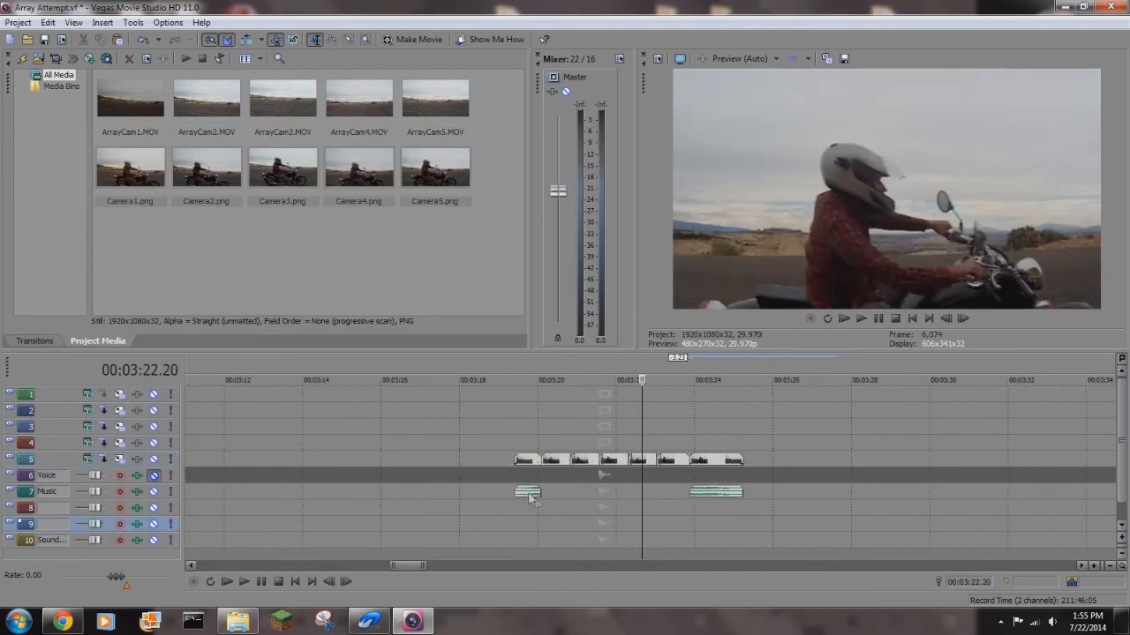
{"action": "left_click", "coordinate": [533, 493]}
{"action": "scroll", "coordinate": [567, 492], "scroll_direction": "up", "scroll_amount": 2}
{"action": "scroll", "coordinate": [729, 503], "scroll_direction": "up", "scroll_amount": 5}
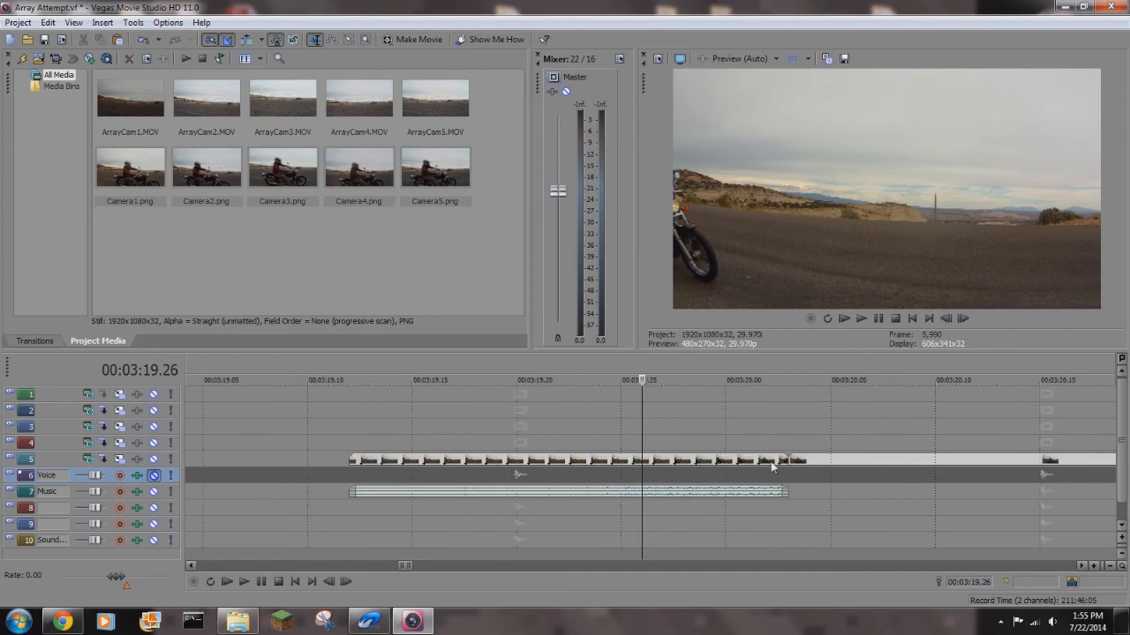
{"action": "left_click", "coordinate": [768, 462]}
{"action": "right_click", "coordinate": [744, 463]}
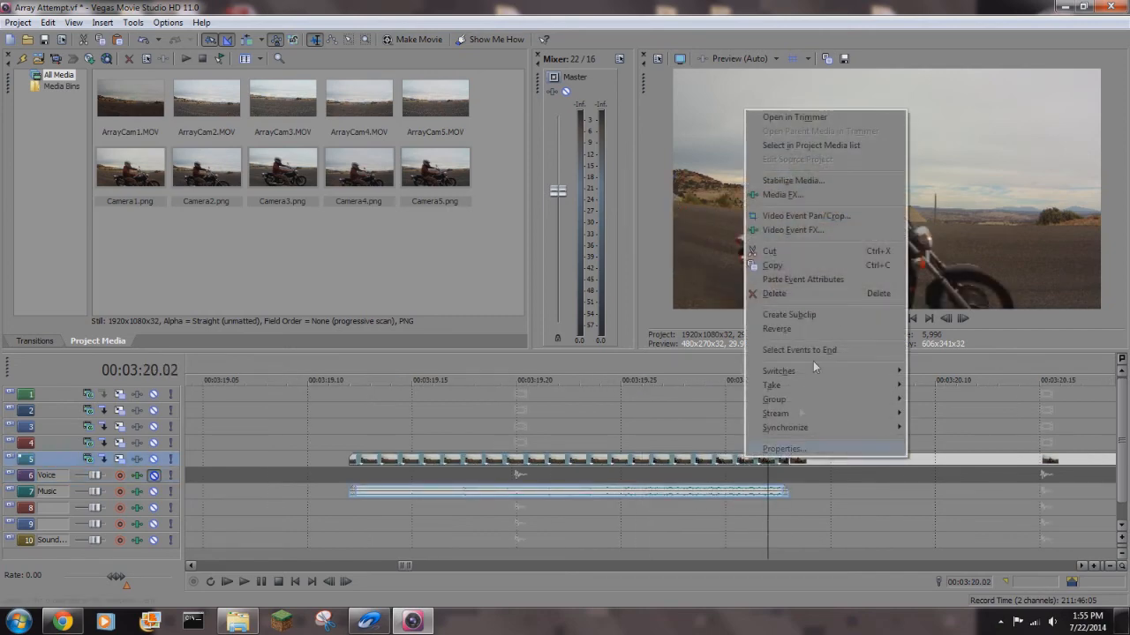
{"action": "left_click", "coordinate": [826, 221]}
{"action": "left_click", "coordinate": [159, 214]}
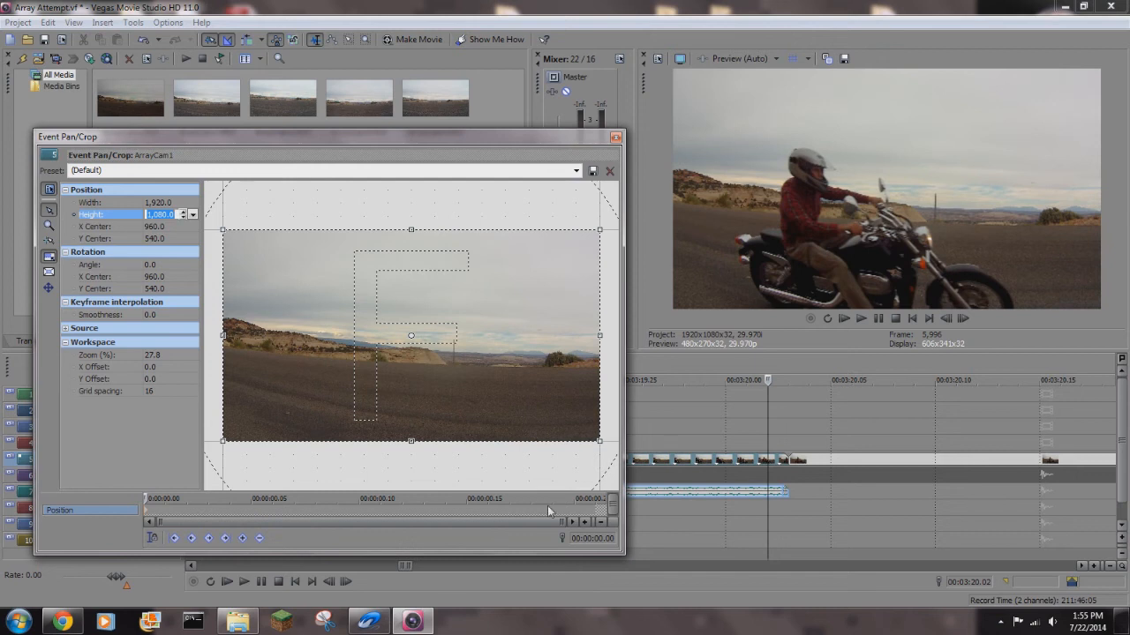
{"action": "left_click", "coordinate": [596, 515]}
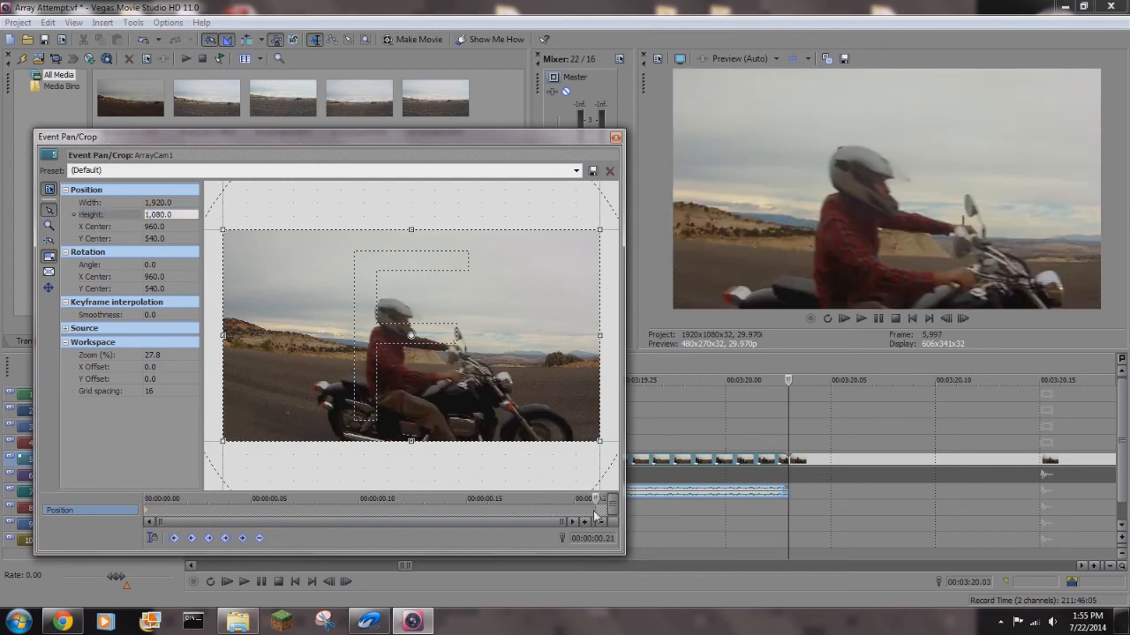
{"action": "left_click", "coordinate": [585, 524]}
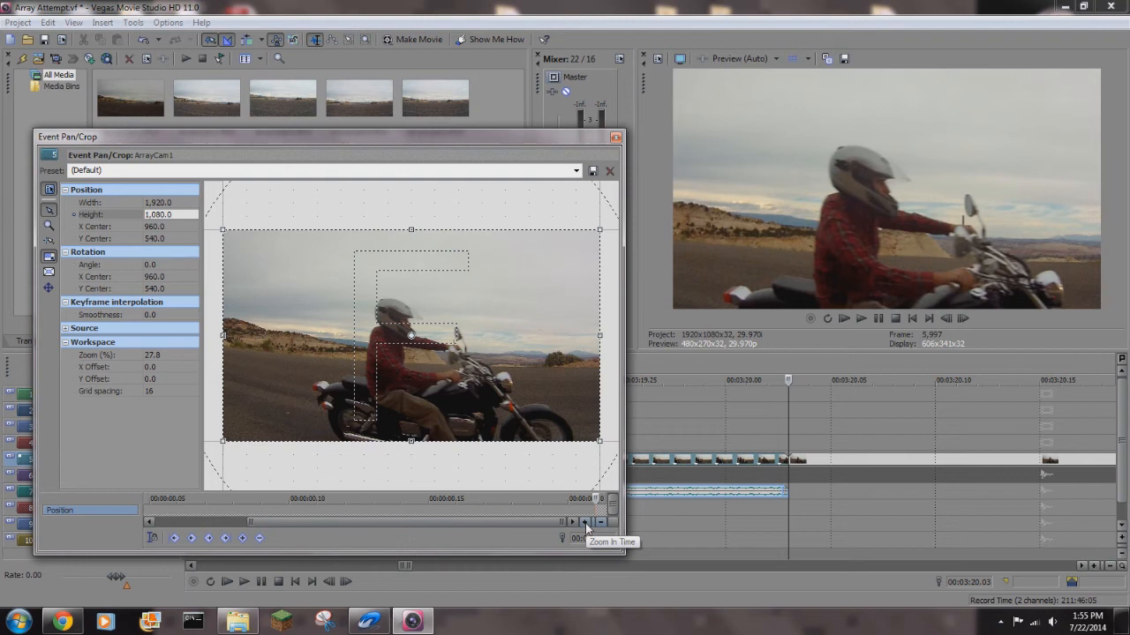
{"action": "left_click", "coordinate": [602, 523]}
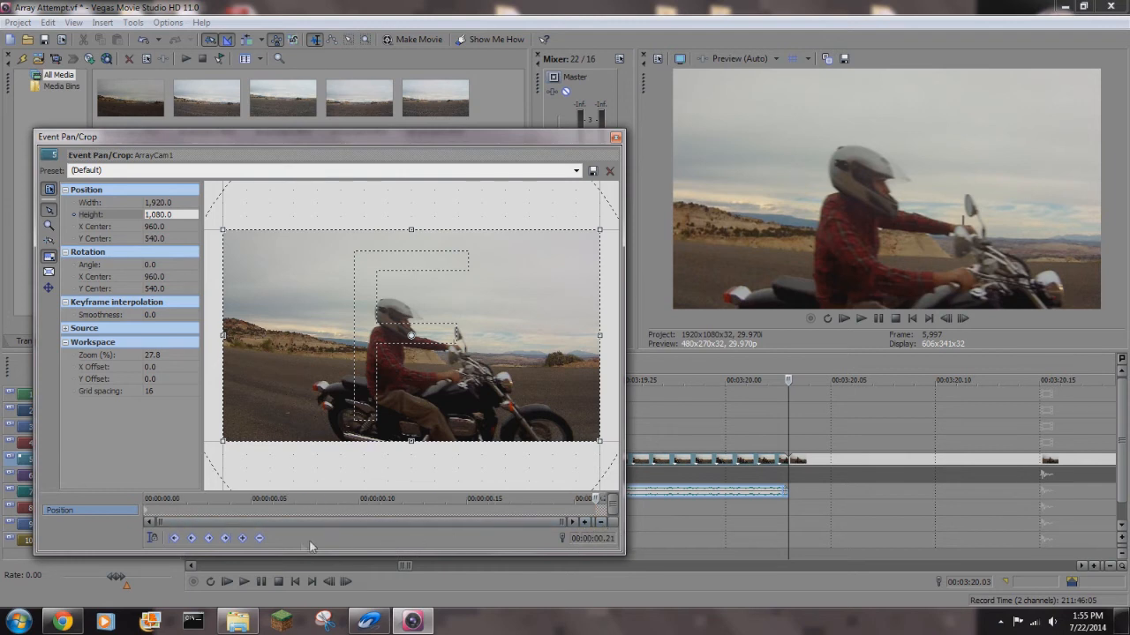
Step: Crop the end of the ArrayCam1 clip around the rider so its framing matches the Camera1 still
{"action": "left_click", "coordinate": [168, 215]}
{"action": "key", "text": "Return"}
{"action": "left_click_drag", "start_coordinate": [411, 336], "coordinate": [409, 322]}
{"action": "left_click", "coordinate": [616, 137]}
Step: Play back the whole freeze sequence from its beginning, and replay it from the first still
{"action": "scroll", "coordinate": [708, 527], "scroll_direction": "down", "scroll_amount": 6}
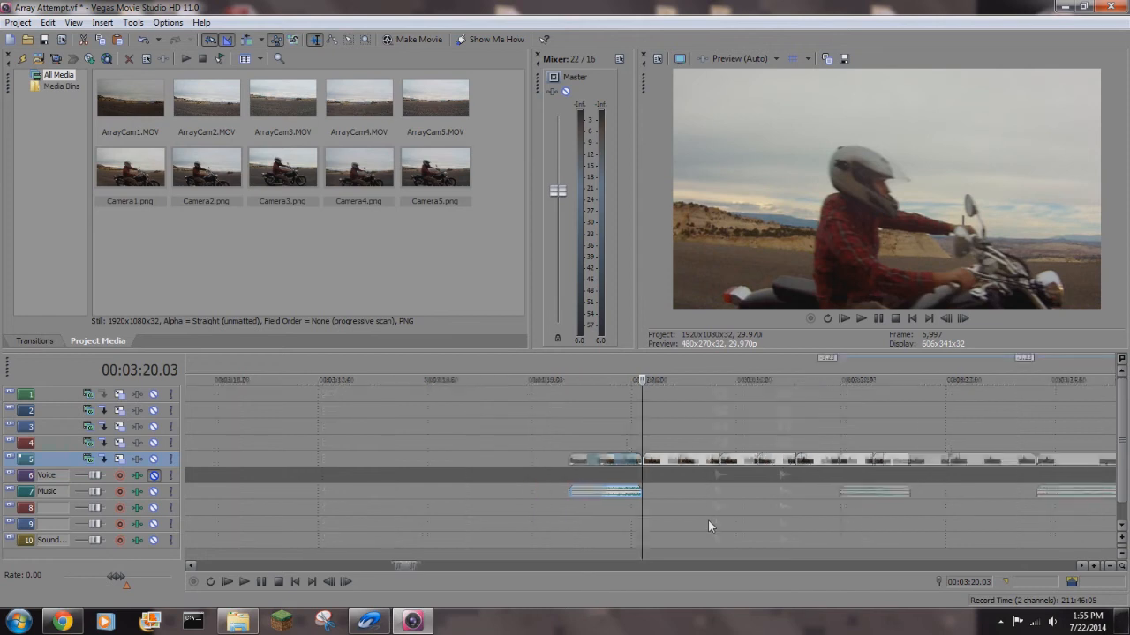
{"action": "left_click", "coordinate": [622, 443]}
{"action": "key", "text": "space"}
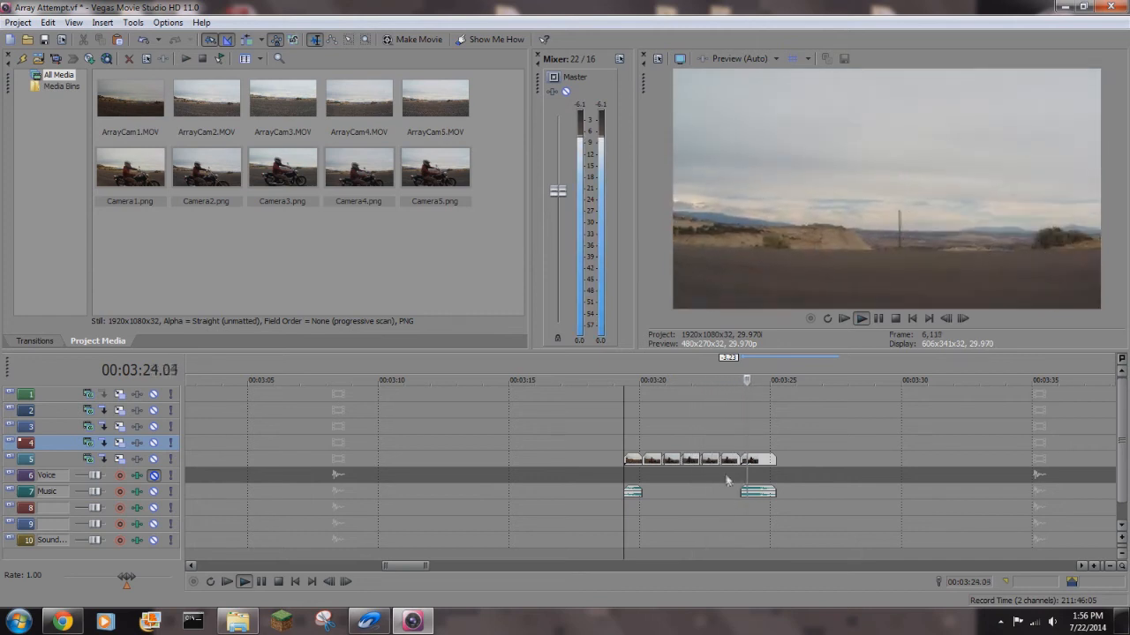
{"action": "key", "text": "space"}
{"action": "left_click", "coordinate": [649, 416]}
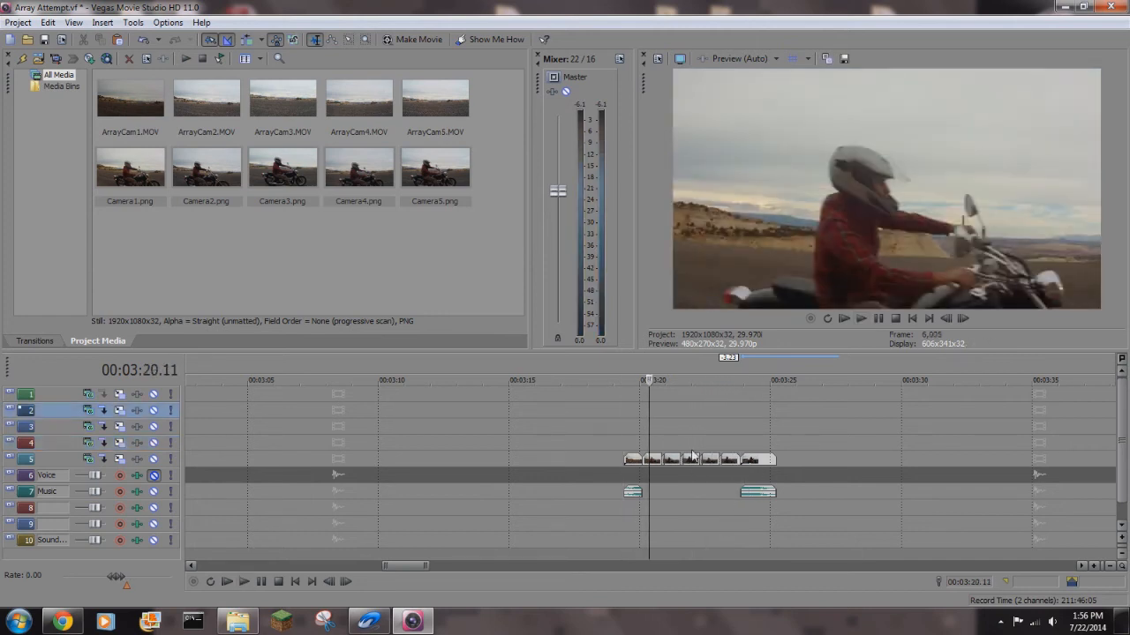
{"action": "left_click", "coordinate": [642, 444]}
{"action": "key", "text": "space"}
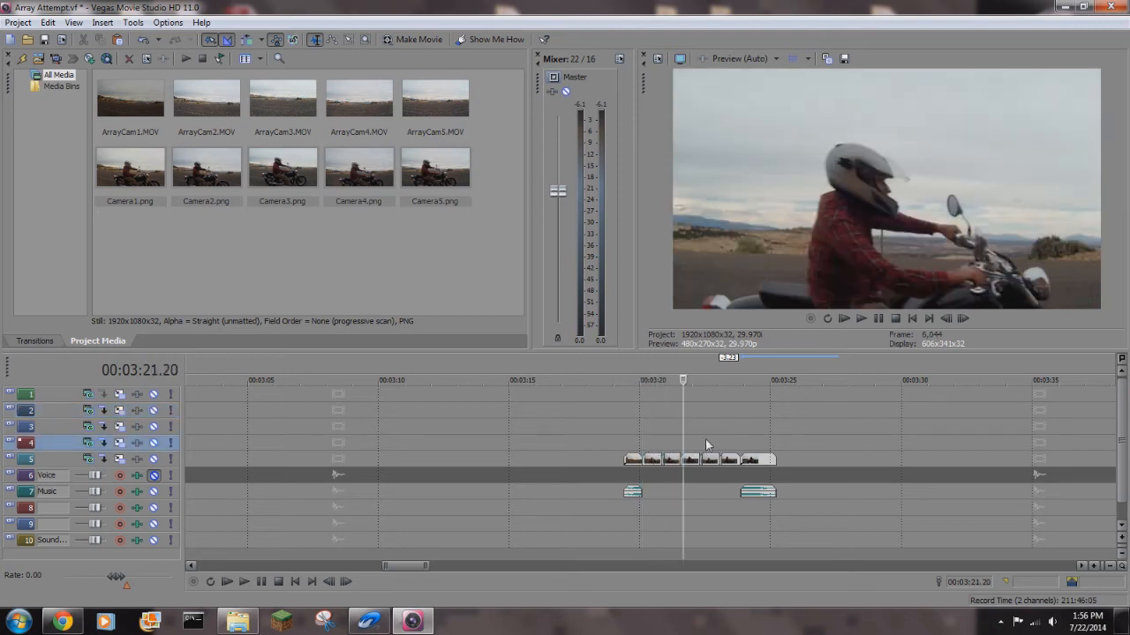
{"action": "left_click", "coordinate": [733, 440]}
Step: Compare the rider's alignment between the camera stills by jumping the playback cursor back and forth across them
{"action": "left_click", "coordinate": [651, 437]}
{"action": "left_click", "coordinate": [642, 440]}
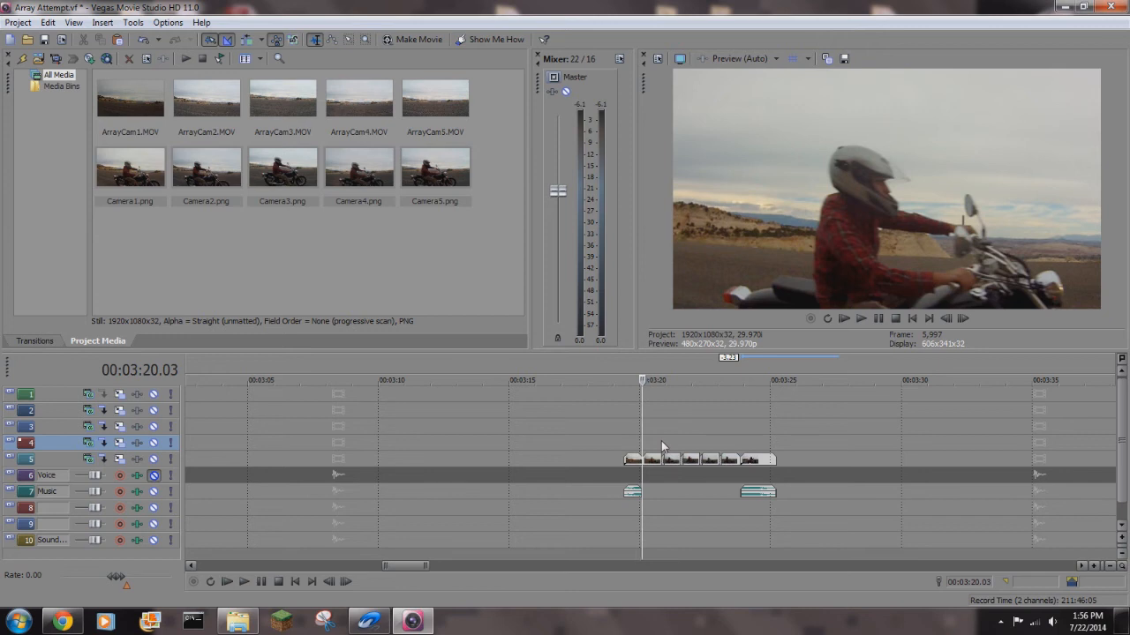
{"action": "left_click", "coordinate": [651, 446]}
{"action": "left_click", "coordinate": [674, 446]}
{"action": "left_click", "coordinate": [652, 444]}
{"action": "left_click", "coordinate": [669, 445]}
{"action": "left_click", "coordinate": [641, 447]}
{"action": "left_click", "coordinate": [672, 438]}
{"action": "left_click", "coordinate": [653, 438]}
{"action": "left_click", "coordinate": [672, 446]}
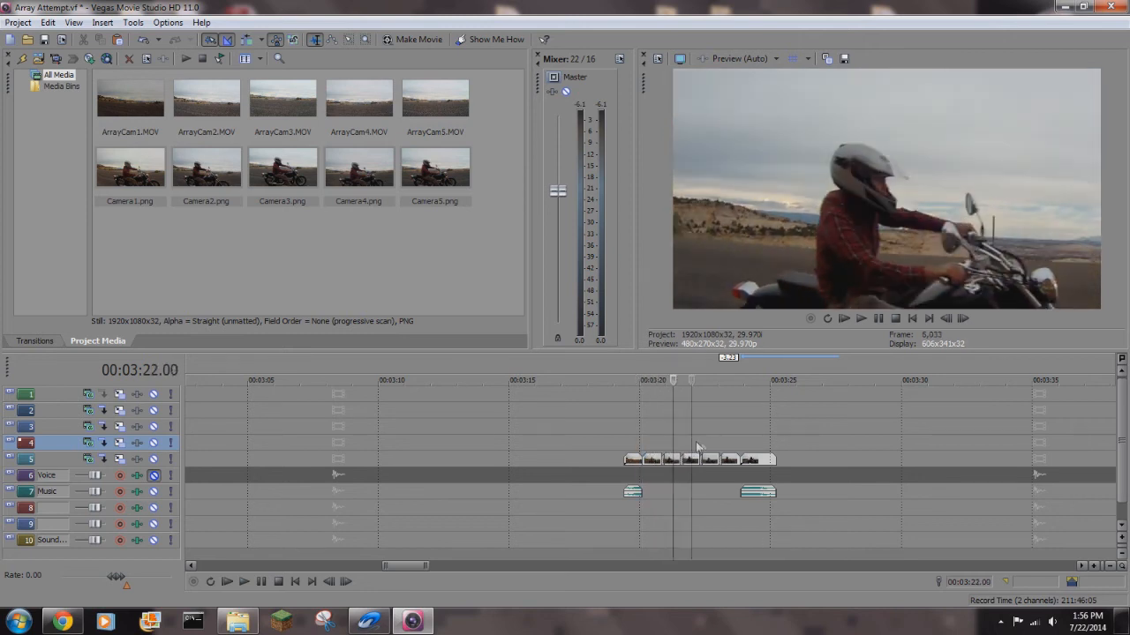
{"action": "left_click", "coordinate": [694, 447]}
{"action": "left_click", "coordinate": [712, 447]}
{"action": "left_click", "coordinate": [691, 446]}
{"action": "left_click", "coordinate": [736, 447]}
{"action": "left_click", "coordinate": [703, 447]}
{"action": "left_click", "coordinate": [684, 448]}
{"action": "left_click", "coordinate": [649, 450]}
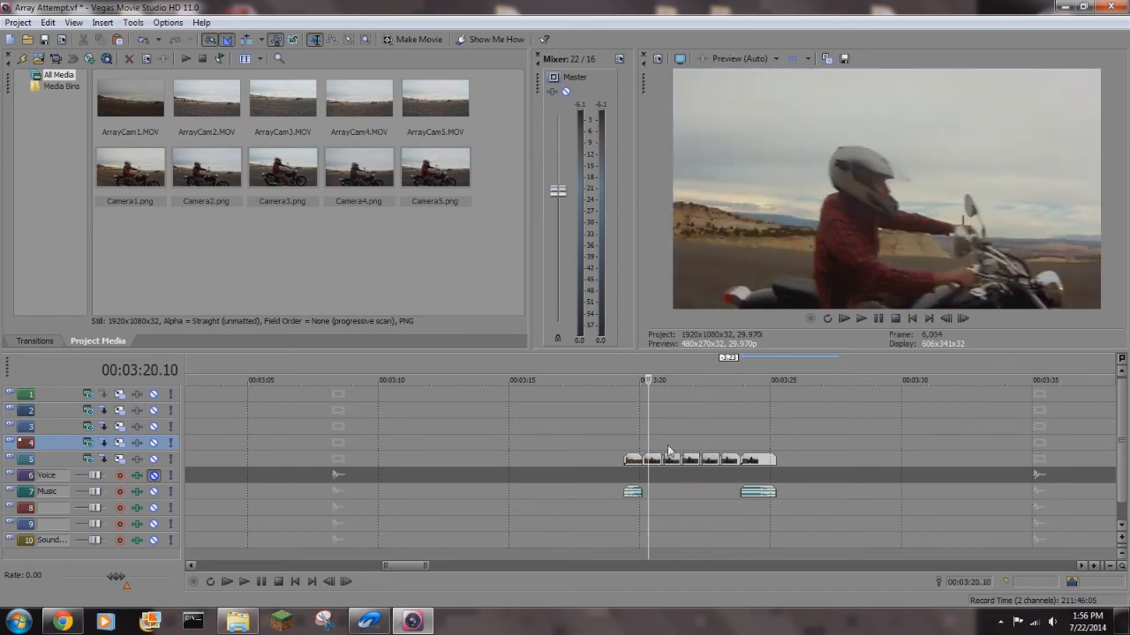
{"action": "left_click", "coordinate": [668, 451]}
{"action": "left_click", "coordinate": [649, 452]}
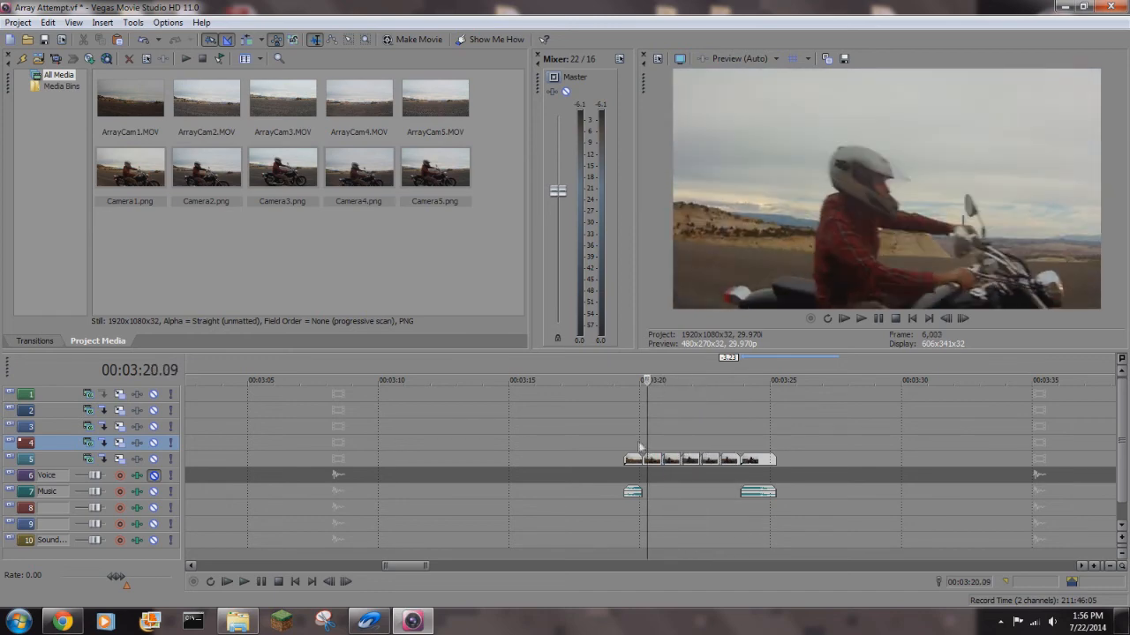
{"action": "left_click", "coordinate": [640, 447]}
{"action": "left_click", "coordinate": [653, 447]}
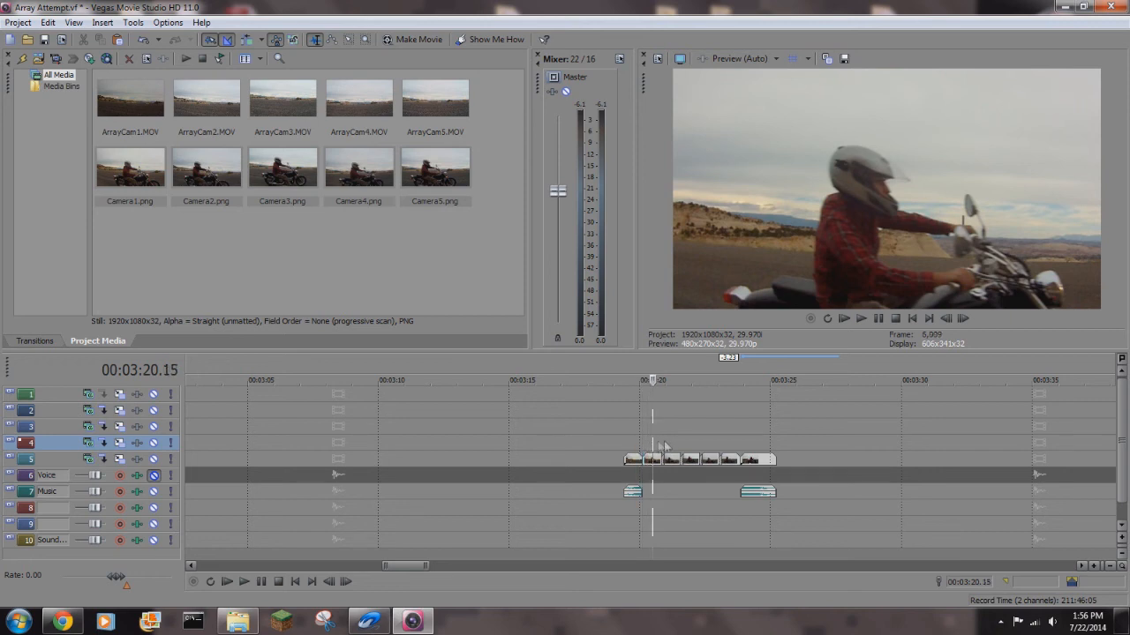
{"action": "left_click", "coordinate": [668, 447]}
{"action": "left_click", "coordinate": [688, 447]}
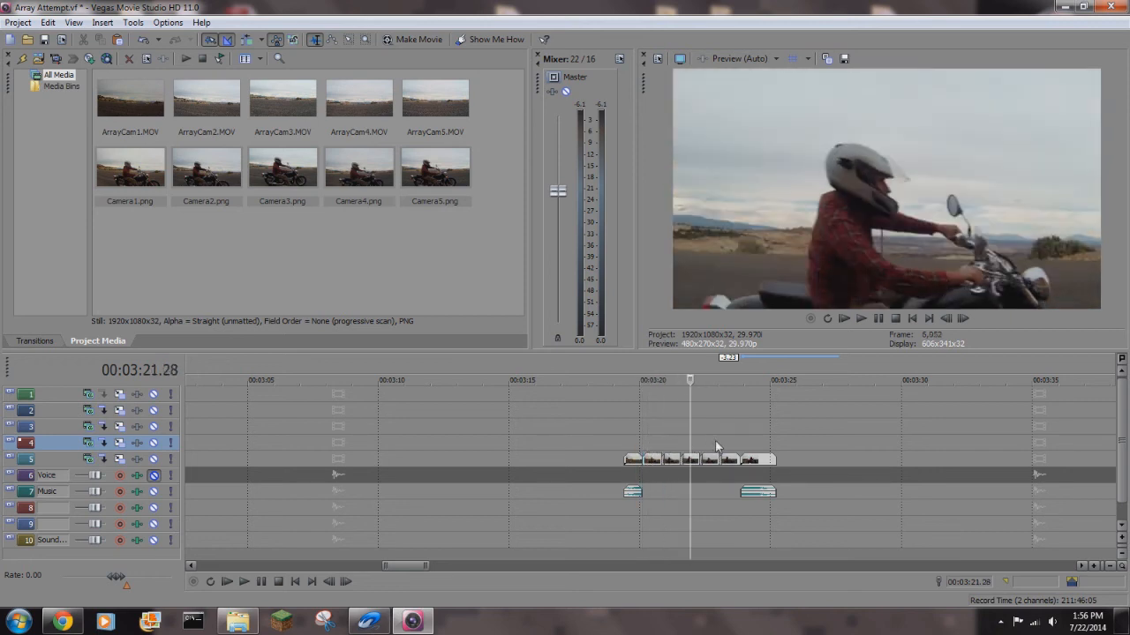
{"action": "left_click", "coordinate": [717, 443]}
{"action": "left_click", "coordinate": [639, 446]}
{"action": "left_click", "coordinate": [632, 447]}
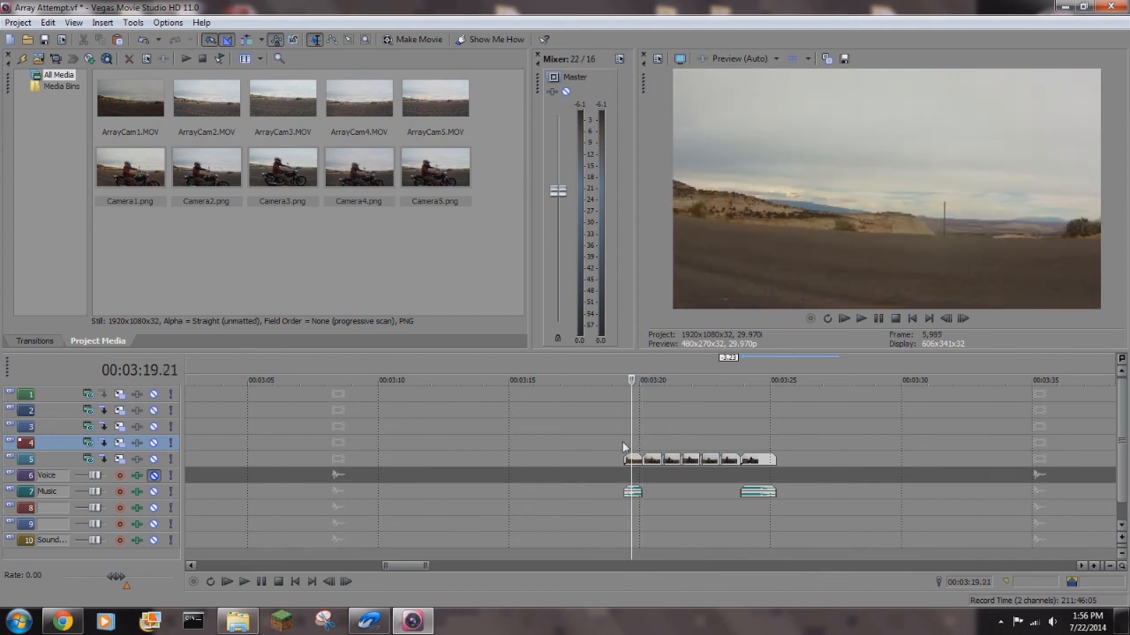
{"action": "left_click", "coordinate": [623, 445]}
Step: Lengthen the crossfade between the Camera1 and Camera2 stills to 5 frames
{"action": "scroll", "coordinate": [661, 464], "scroll_direction": "up", "scroll_amount": 3}
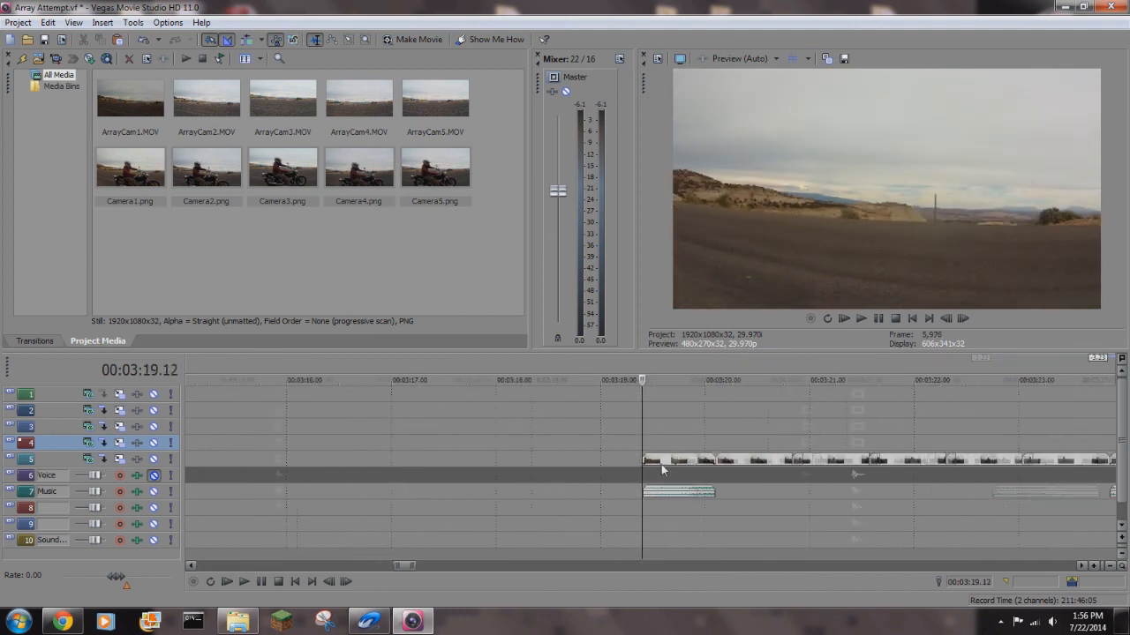
{"action": "left_click_drag", "start_coordinate": [844, 462], "coordinate": [903, 464]}
{"action": "left_click", "coordinate": [1009, 456]}
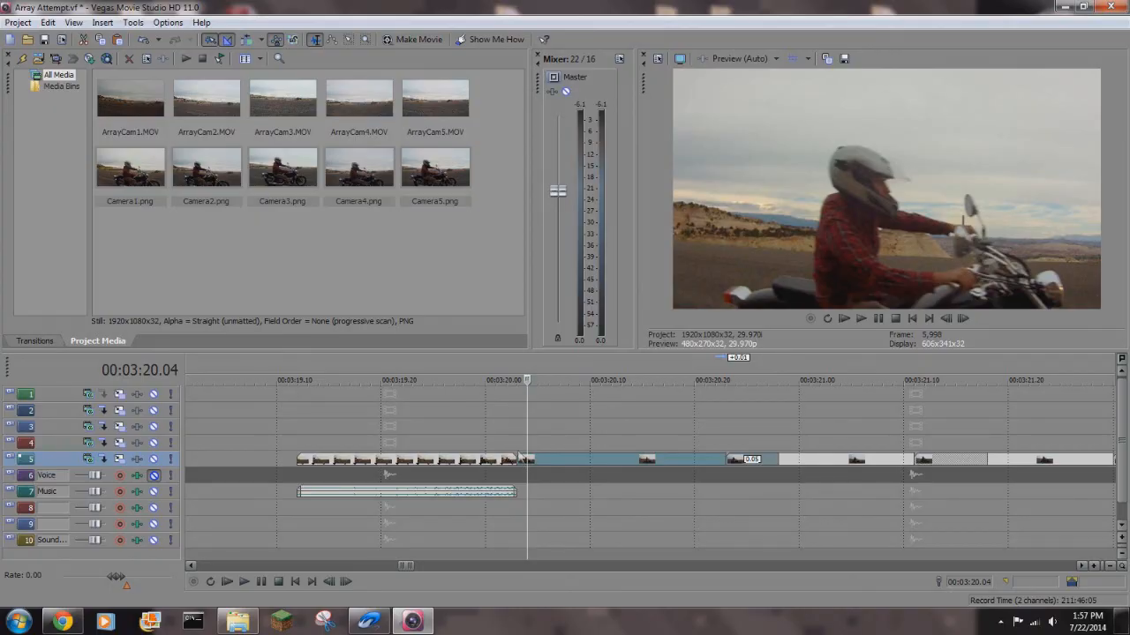
{"action": "left_click", "coordinate": [519, 454]}
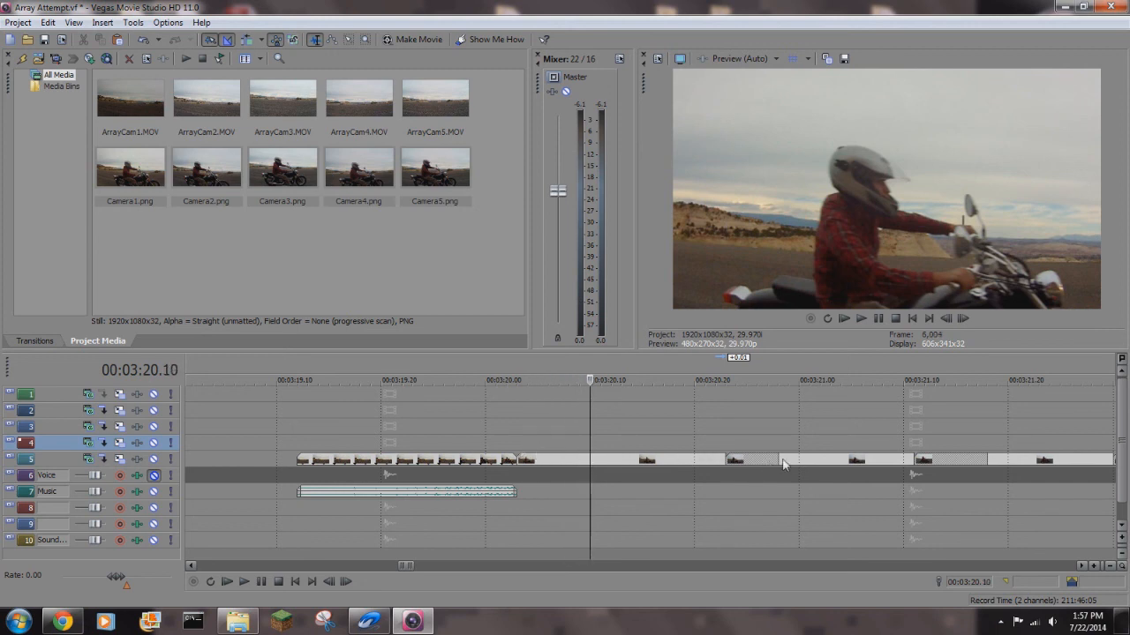
Step: Shorten the Camera1 and Camera2 stills to about 10 frames each, lining up their starts on tracks 4 and 5 after the ArrayCam1 clip
{"action": "left_click_drag", "start_coordinate": [726, 460], "coordinate": [609, 460]}
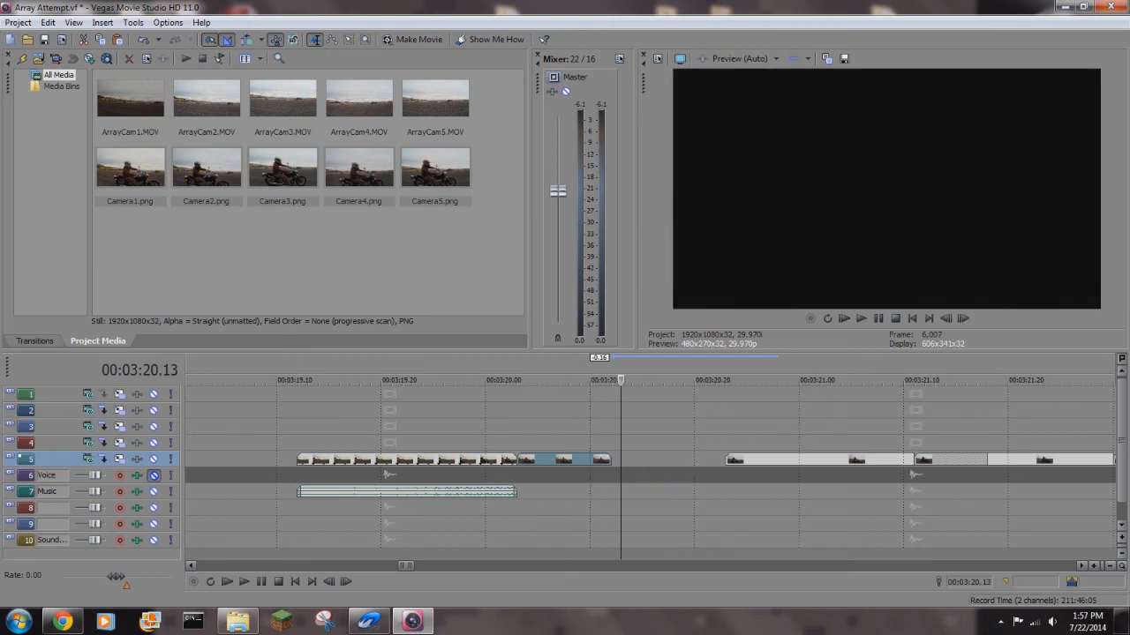
{"action": "mouse_move", "coordinate": [610, 460]}
{"action": "left_mouse_down"}
{"action": "mouse_move", "coordinate": [620, 460]}
{"action": "mouse_move", "coordinate": [597, 456]}
{"action": "mouse_move", "coordinate": [598, 443]}
{"action": "left_mouse_up"}
{"action": "left_click_drag", "start_coordinate": [764, 465], "coordinate": [561, 462]}
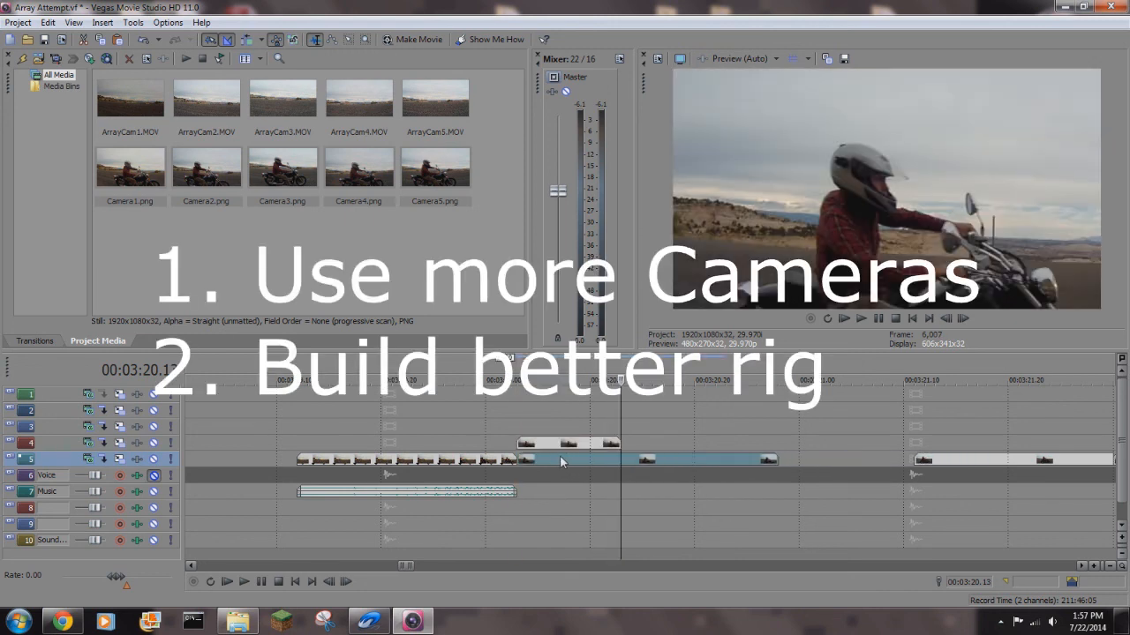
{"action": "left_click_drag", "start_coordinate": [777, 460], "coordinate": [682, 462]}
Step: Move the Camera1 still back onto track 5 and overlap it with the Camera2 still for a 3-frame crossfade
{"action": "left_click_drag", "start_coordinate": [583, 444], "coordinate": [584, 460]}
{"action": "left_click_drag", "start_coordinate": [661, 465], "coordinate": [626, 460]}
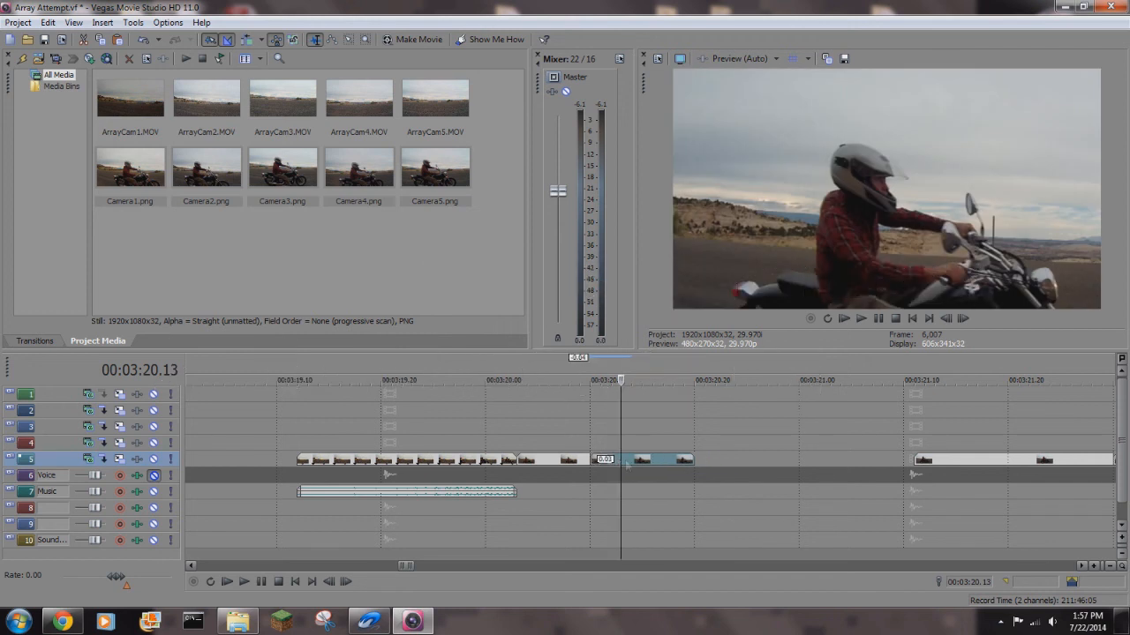
{"action": "key", "text": "space"}
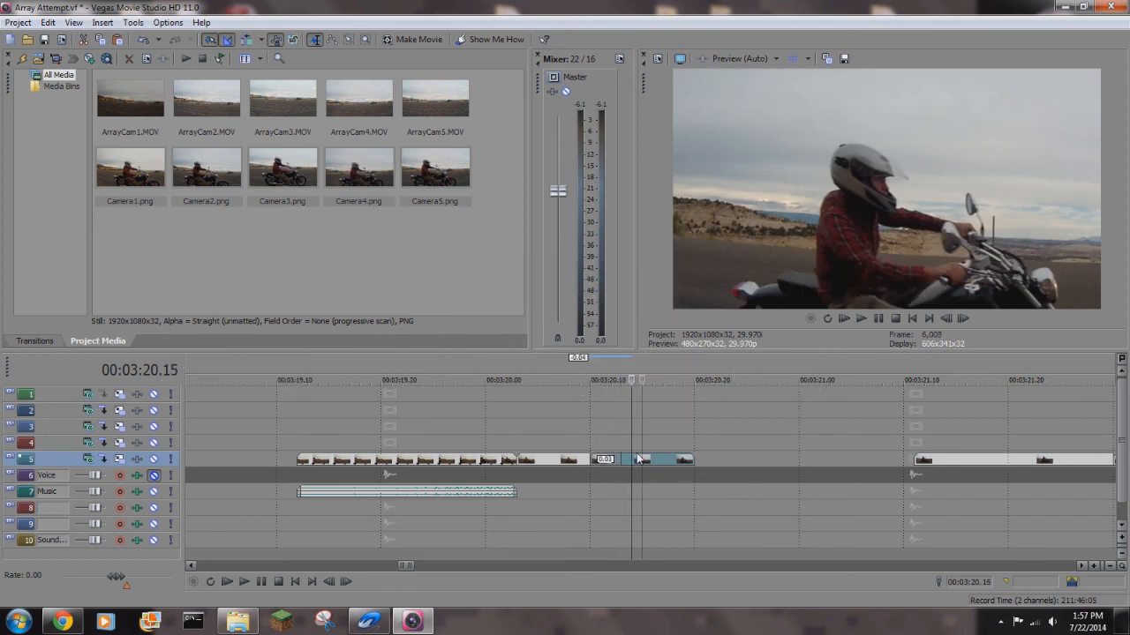